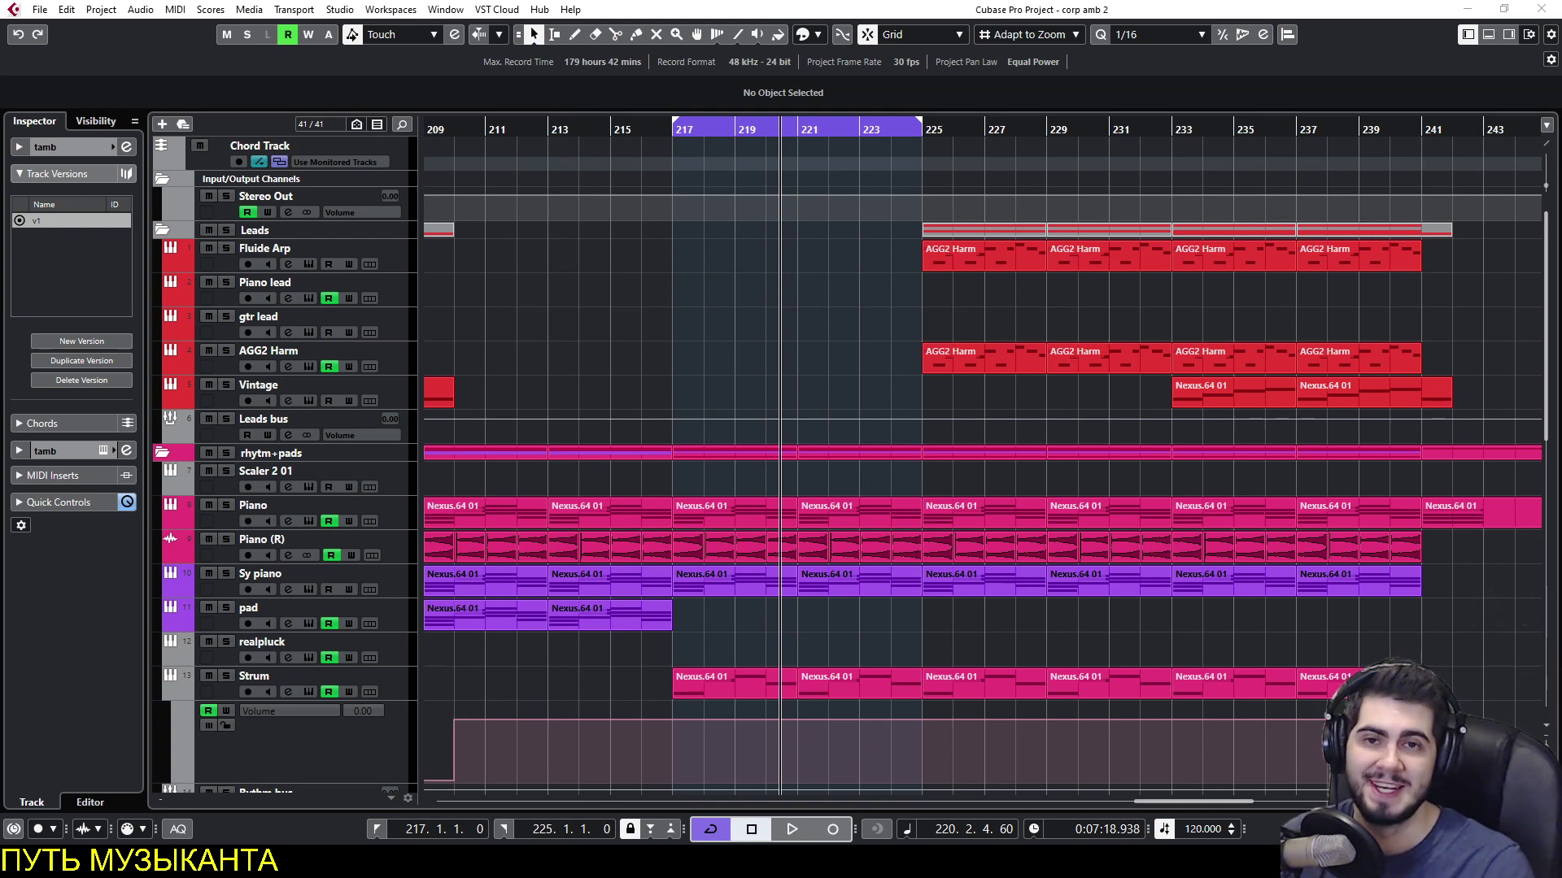
# Open the Fluide Arp track's channel settings and browse the Image-Line IL x64 effects available for its fourth insert slot.
pyautogui.hscroll(-1, 752, 348)
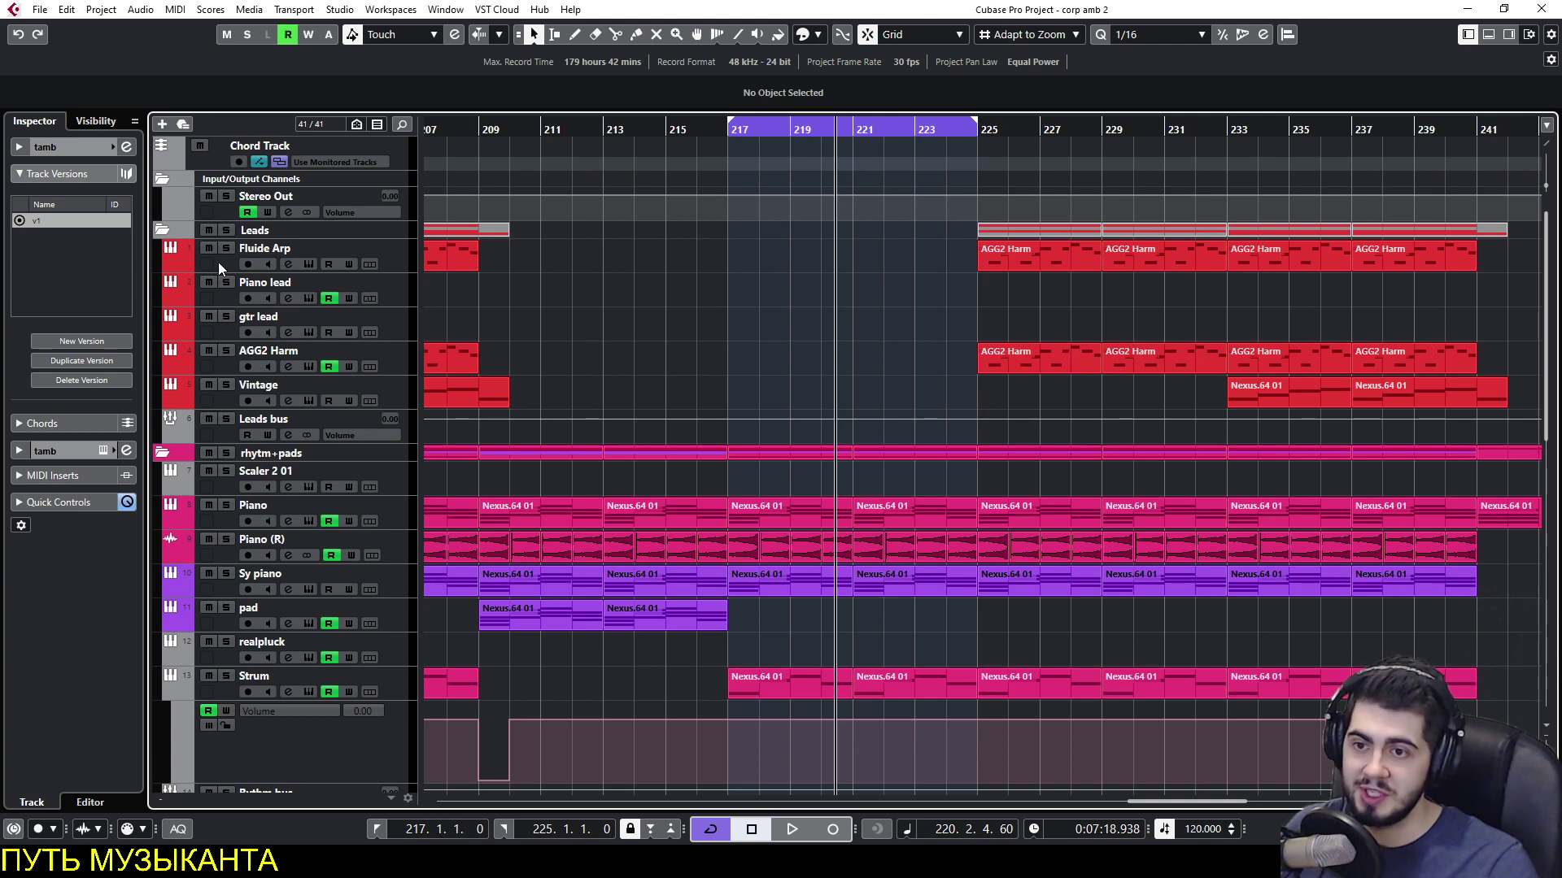
pyautogui.hscroll(5, 774, 276)
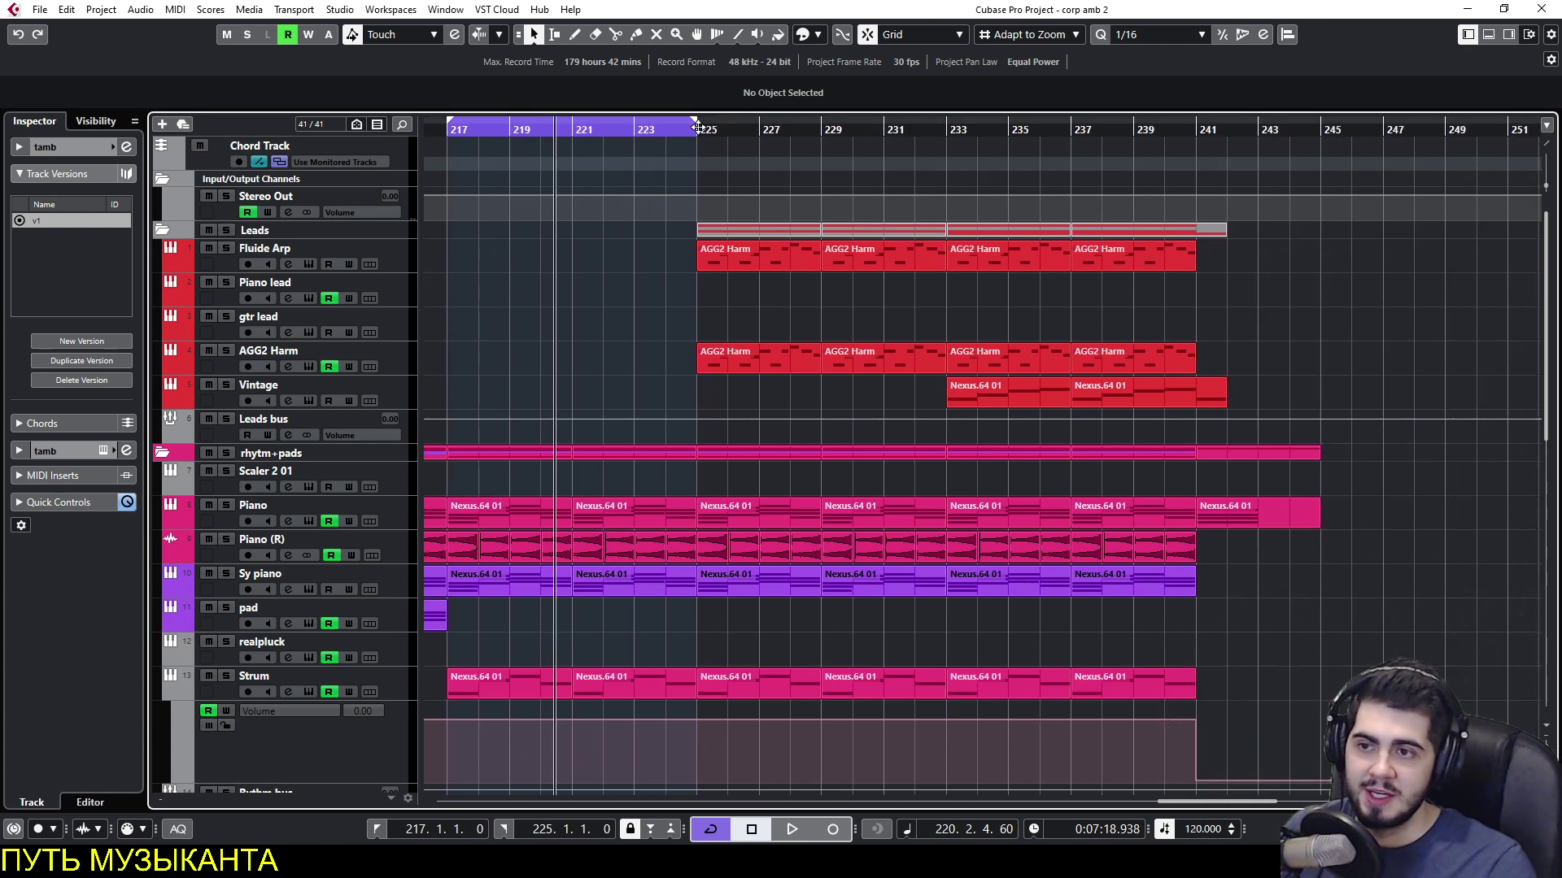
pyautogui.click(245, 257)
pyautogui.press('e')
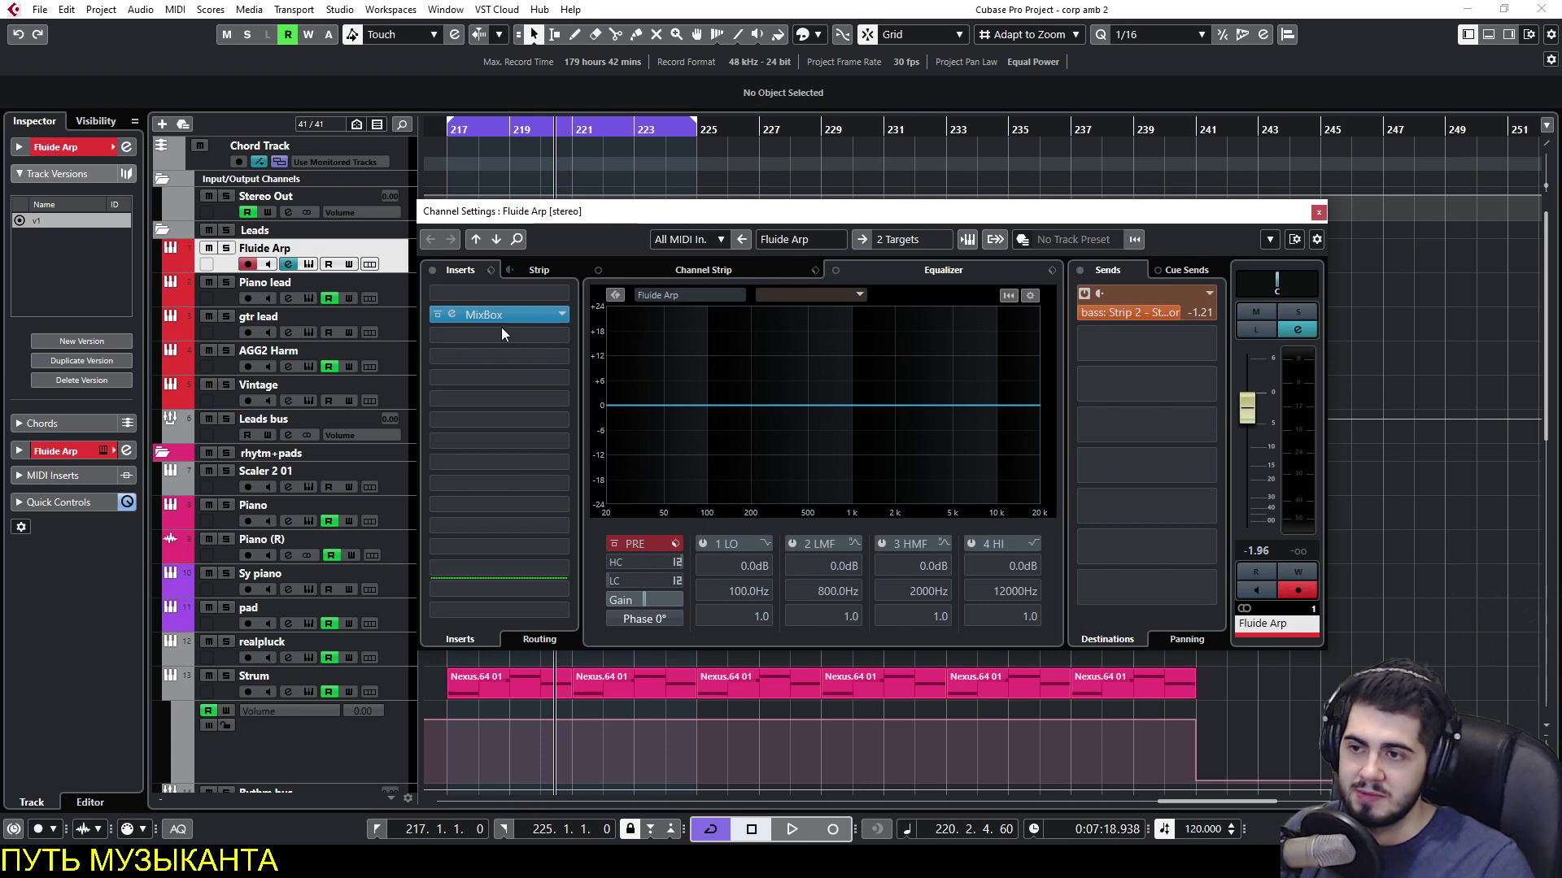
pyautogui.click(519, 355)
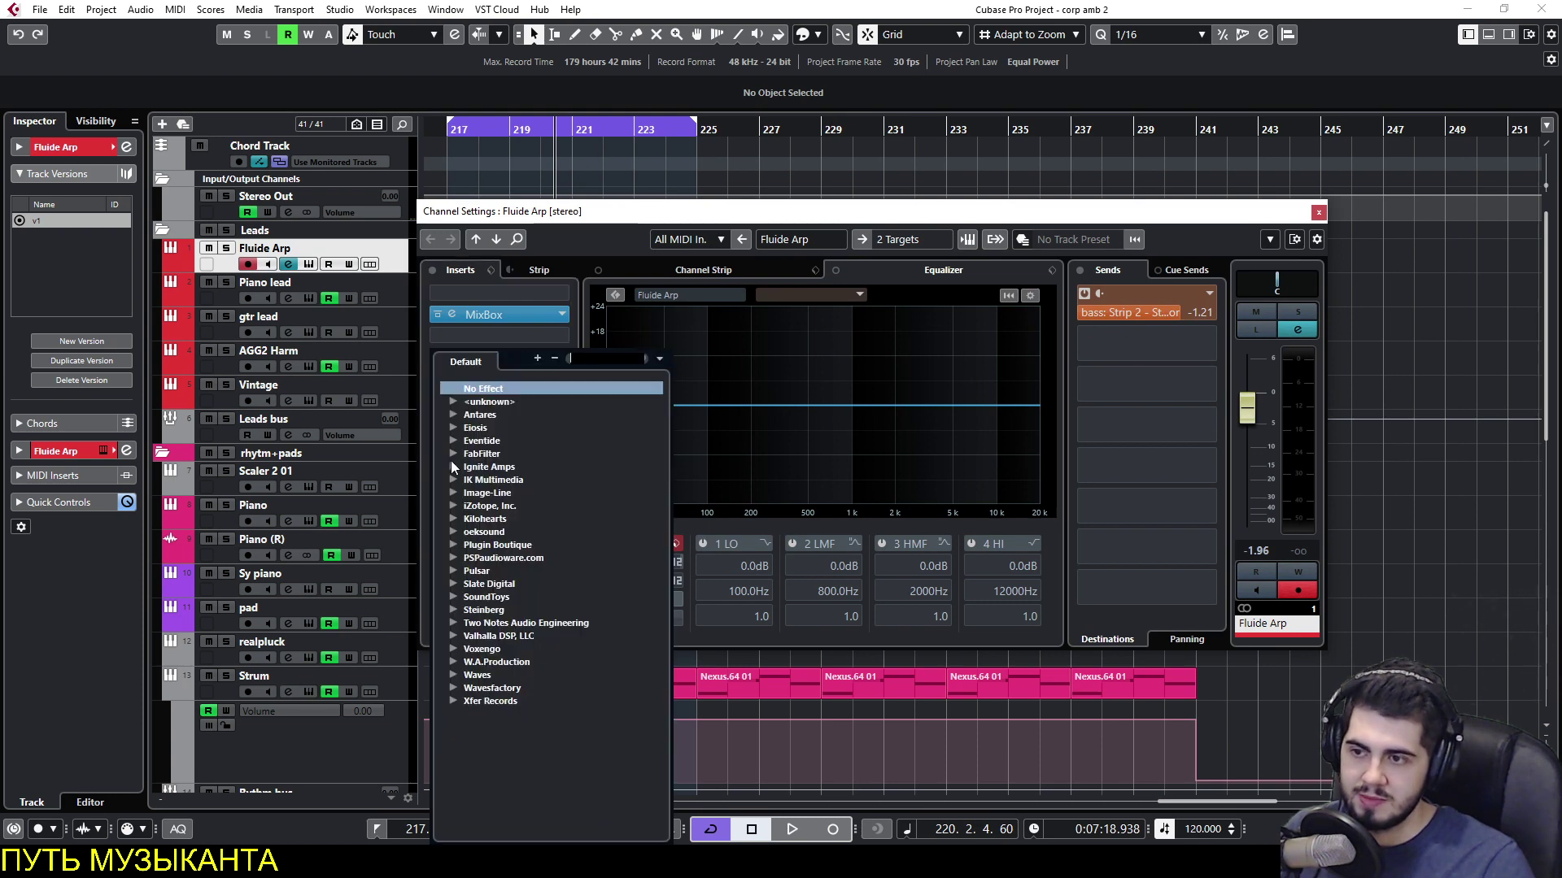
pyautogui.click(452, 492)
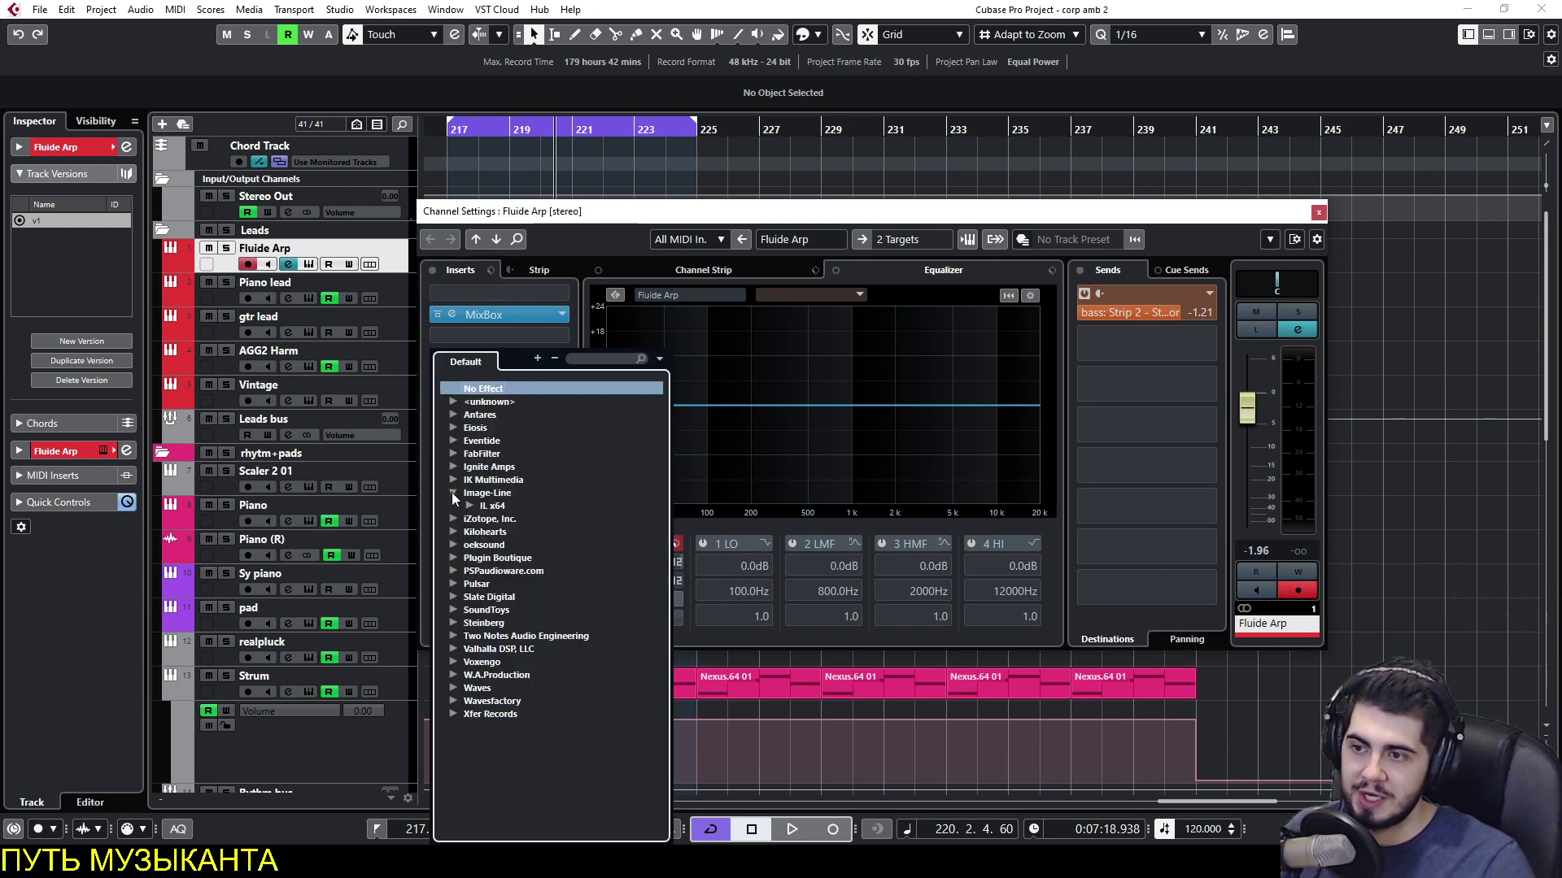
pyautogui.click(469, 505)
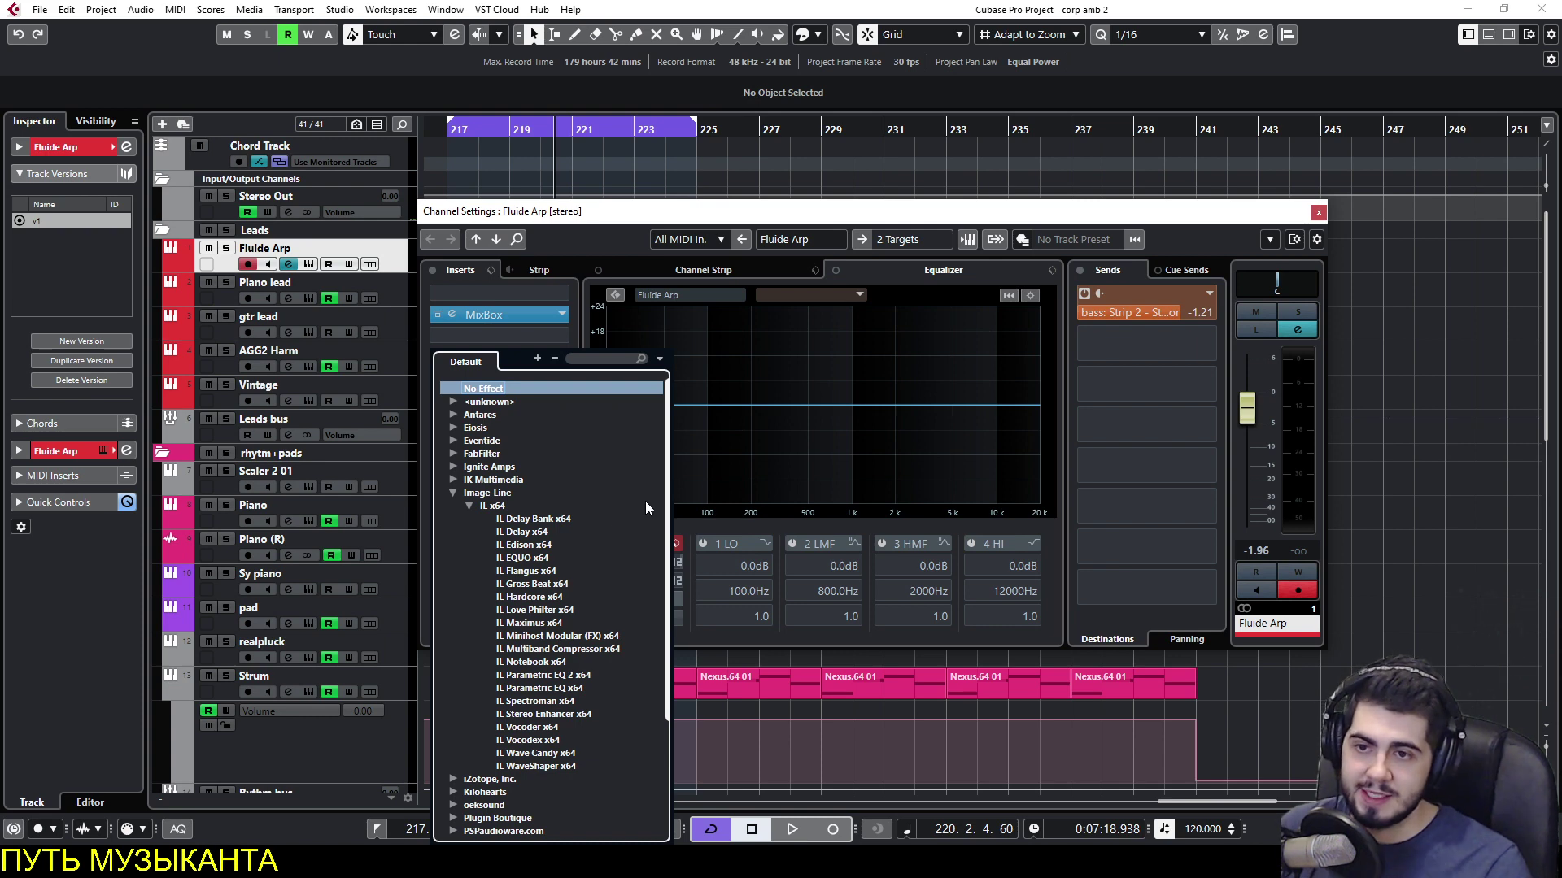
pyautogui.click(1319, 213)
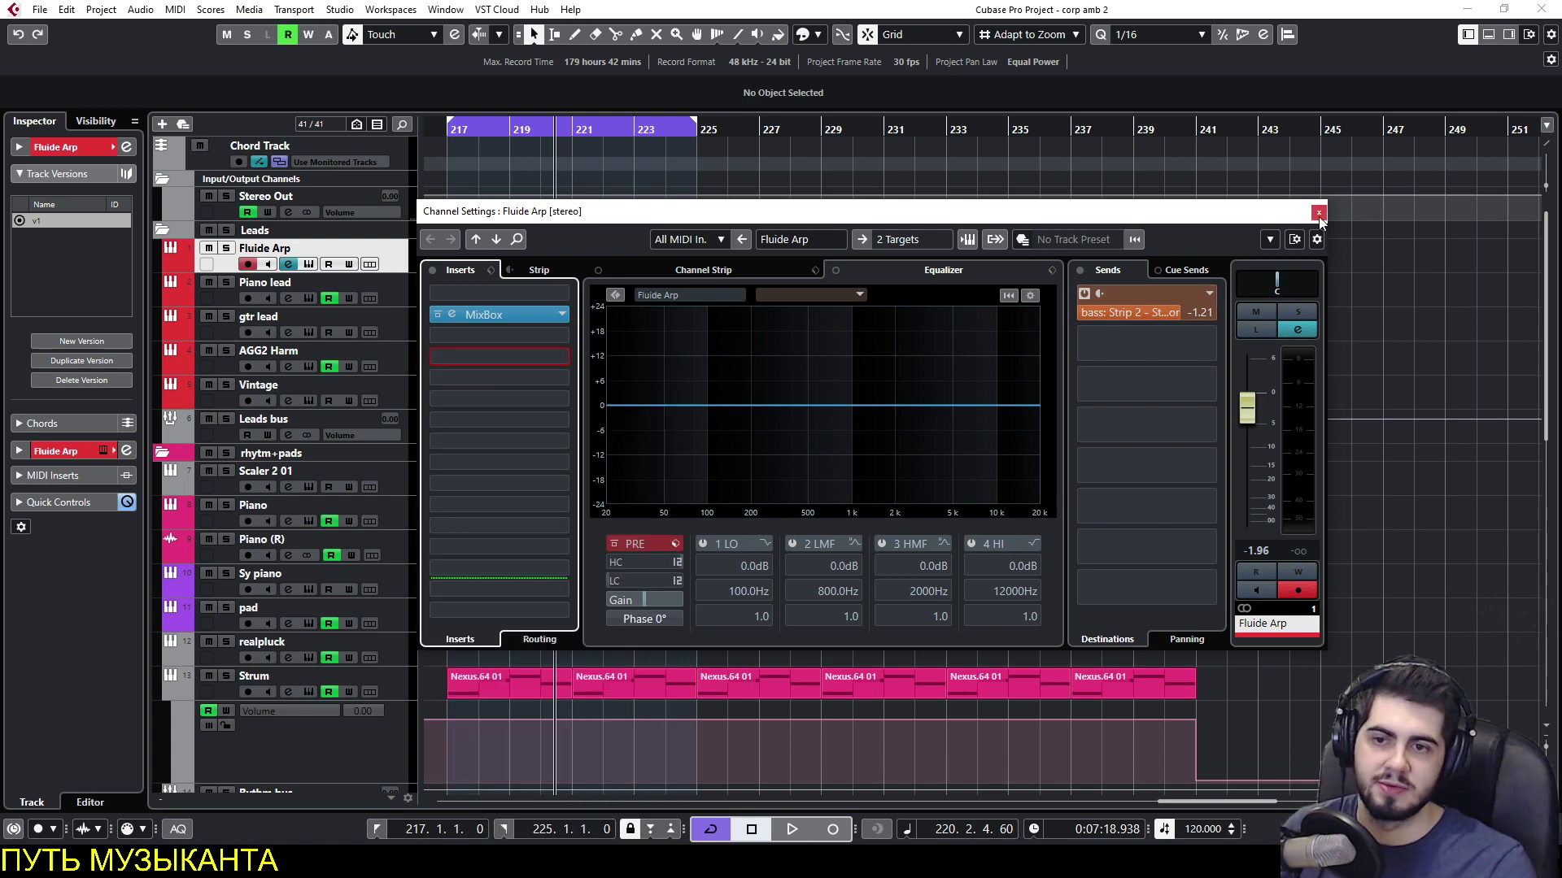
# Search the insert effects for "para" and load IL Parametric EQ 2 x64 into Fluide Arp's fourth insert slot.
pyautogui.click(527, 360)
pyautogui.write('a')
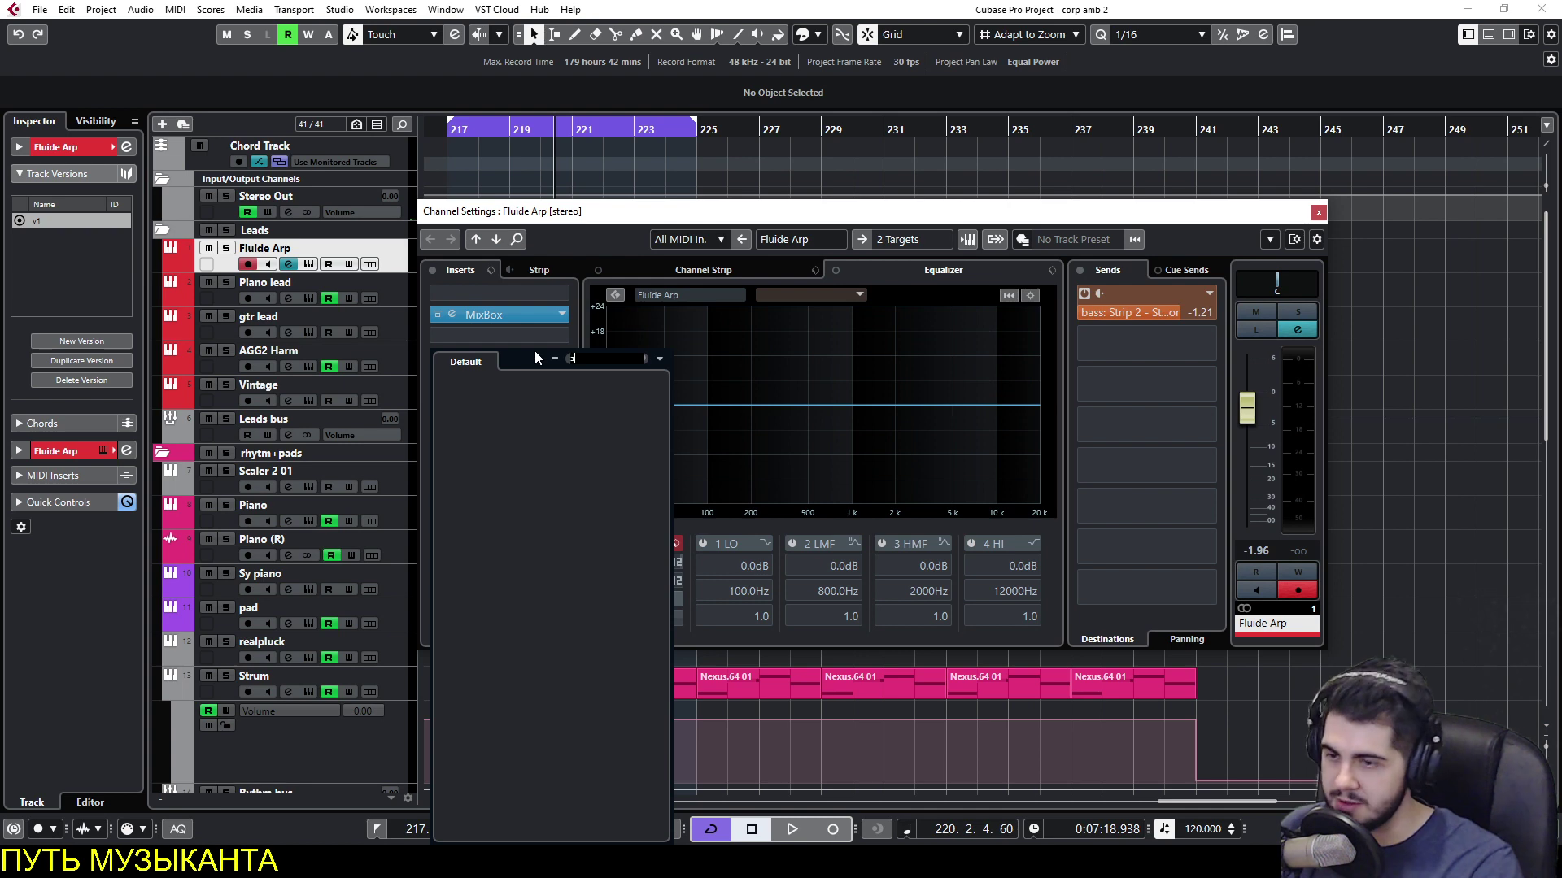
pyautogui.press('BackSpace')
pyautogui.press('BackSpace')
pyautogui.write('para')
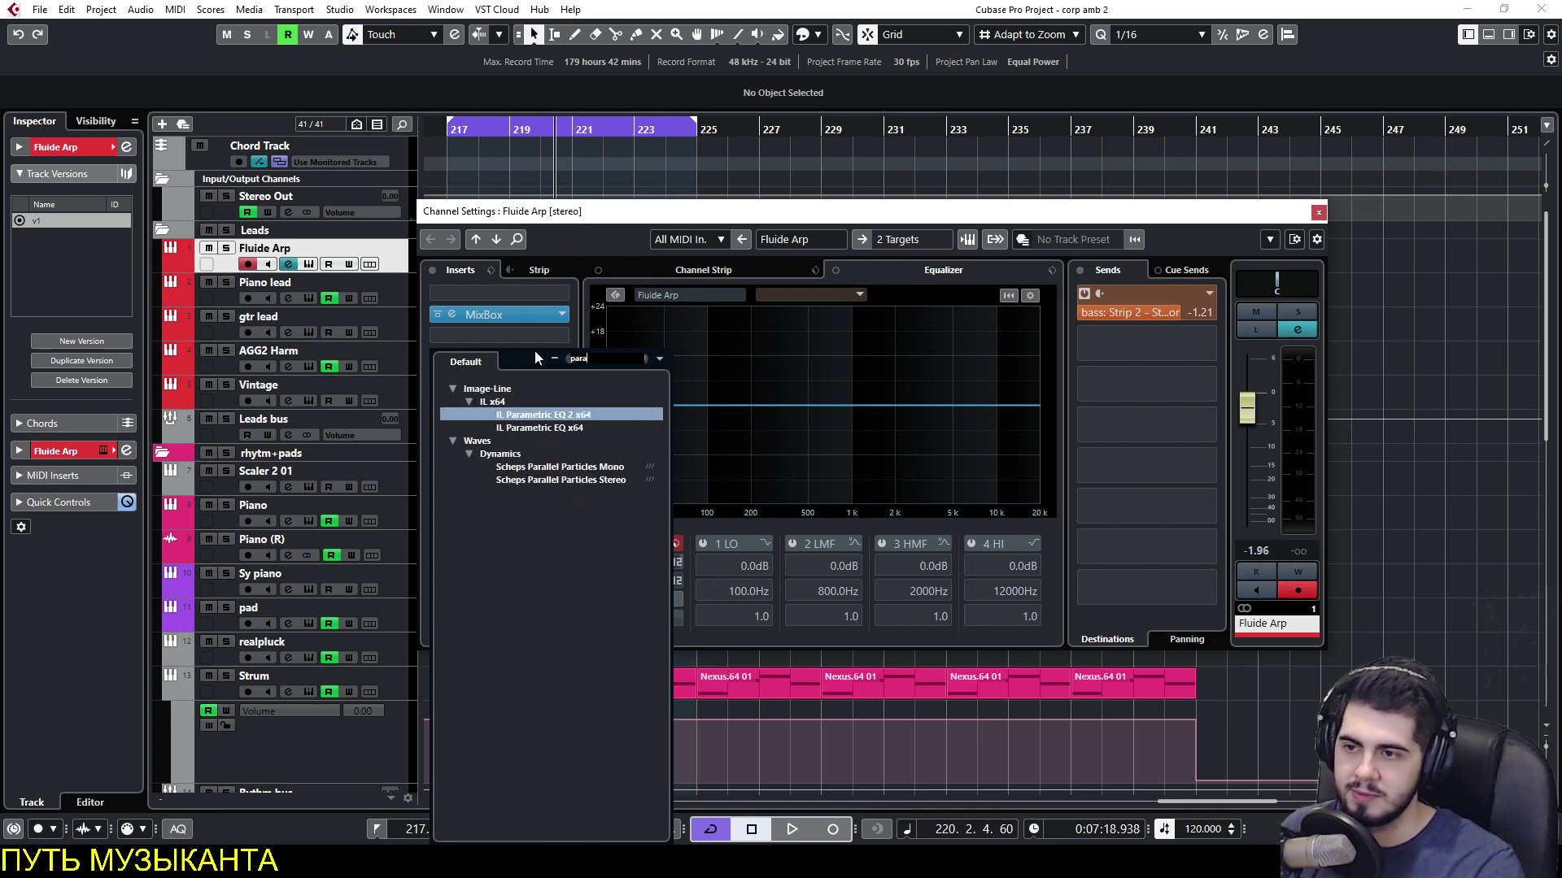
pyautogui.click(568, 414)
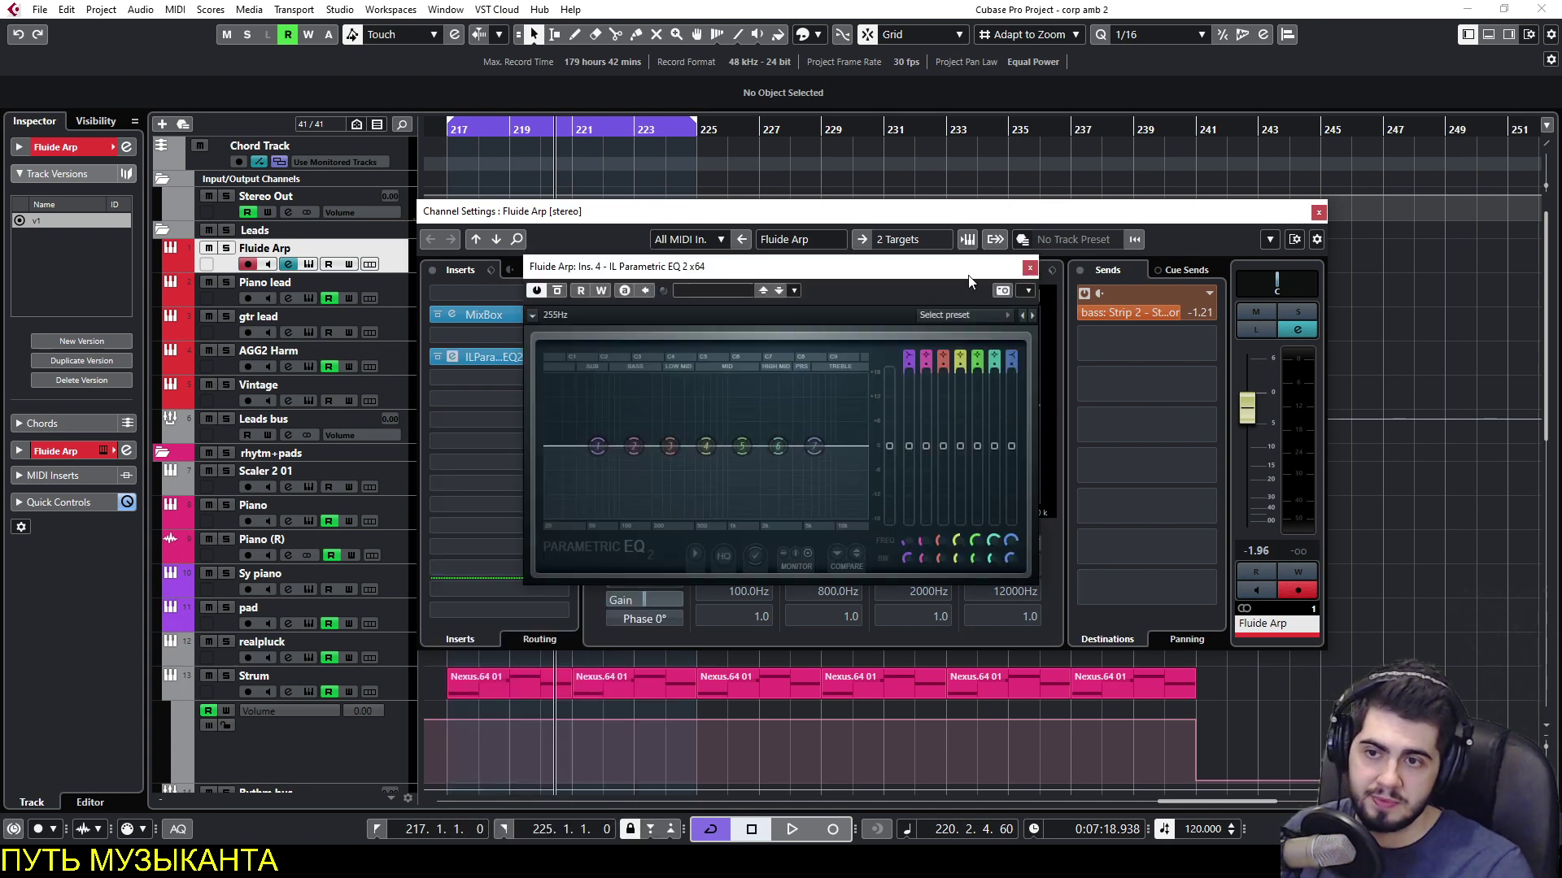
pyautogui.moveTo(926, 277); pyautogui.dragTo(832, 492)
pyautogui.click(1309, 221)
# Solo the Fluide Arp track and play it in a loop from bar 229 to bar 237.
pyautogui.click(225, 250)
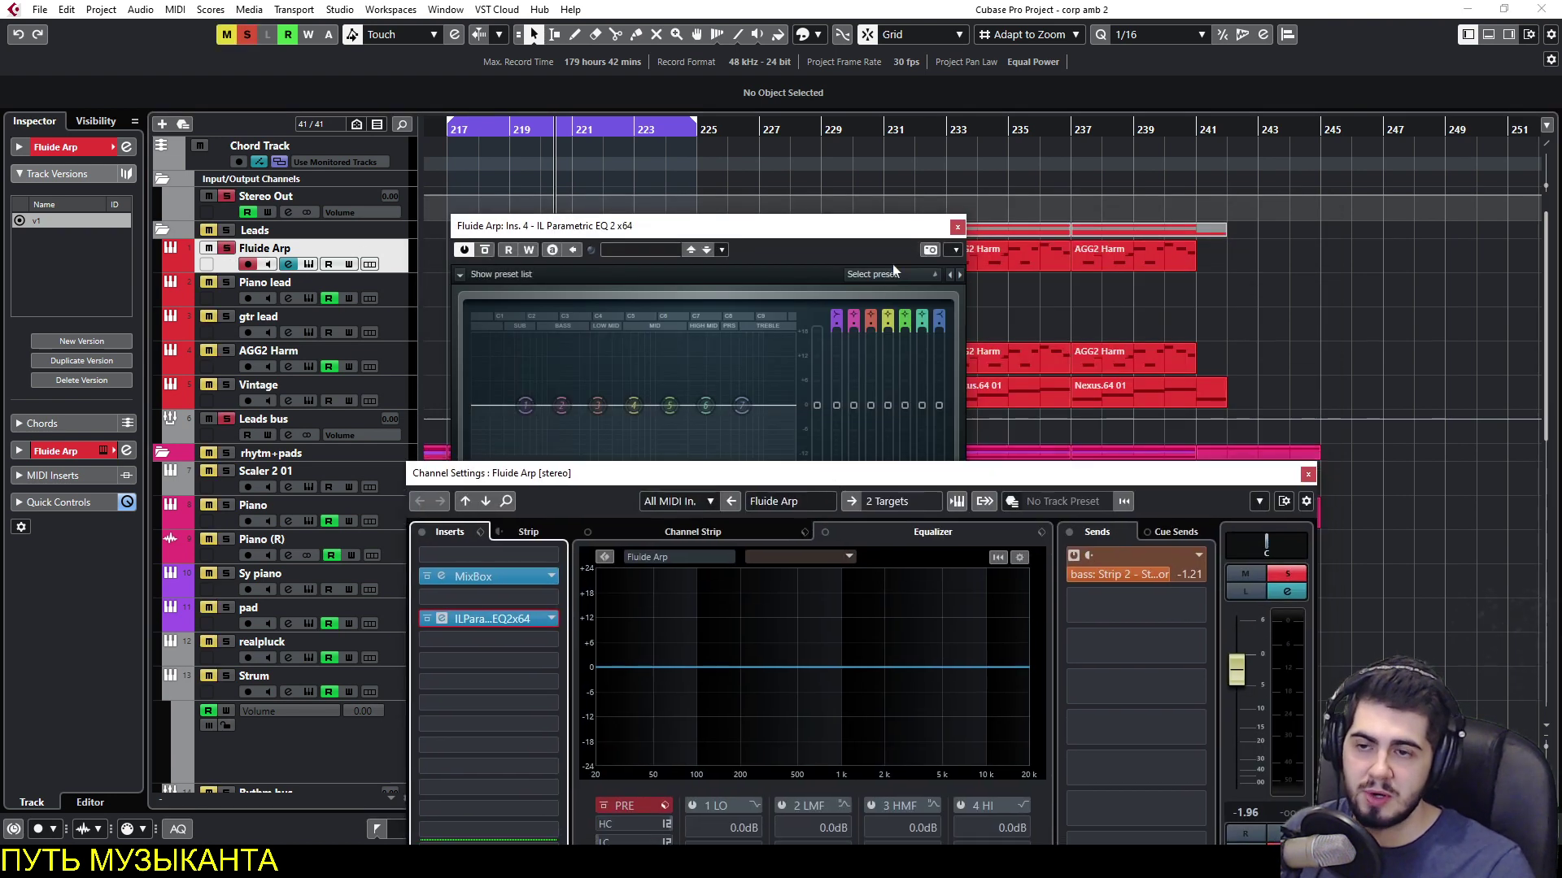
pyautogui.click(1311, 479)
pyautogui.moveTo(623, 124); pyautogui.dragTo(997, 145)
pyautogui.press('KP_1')
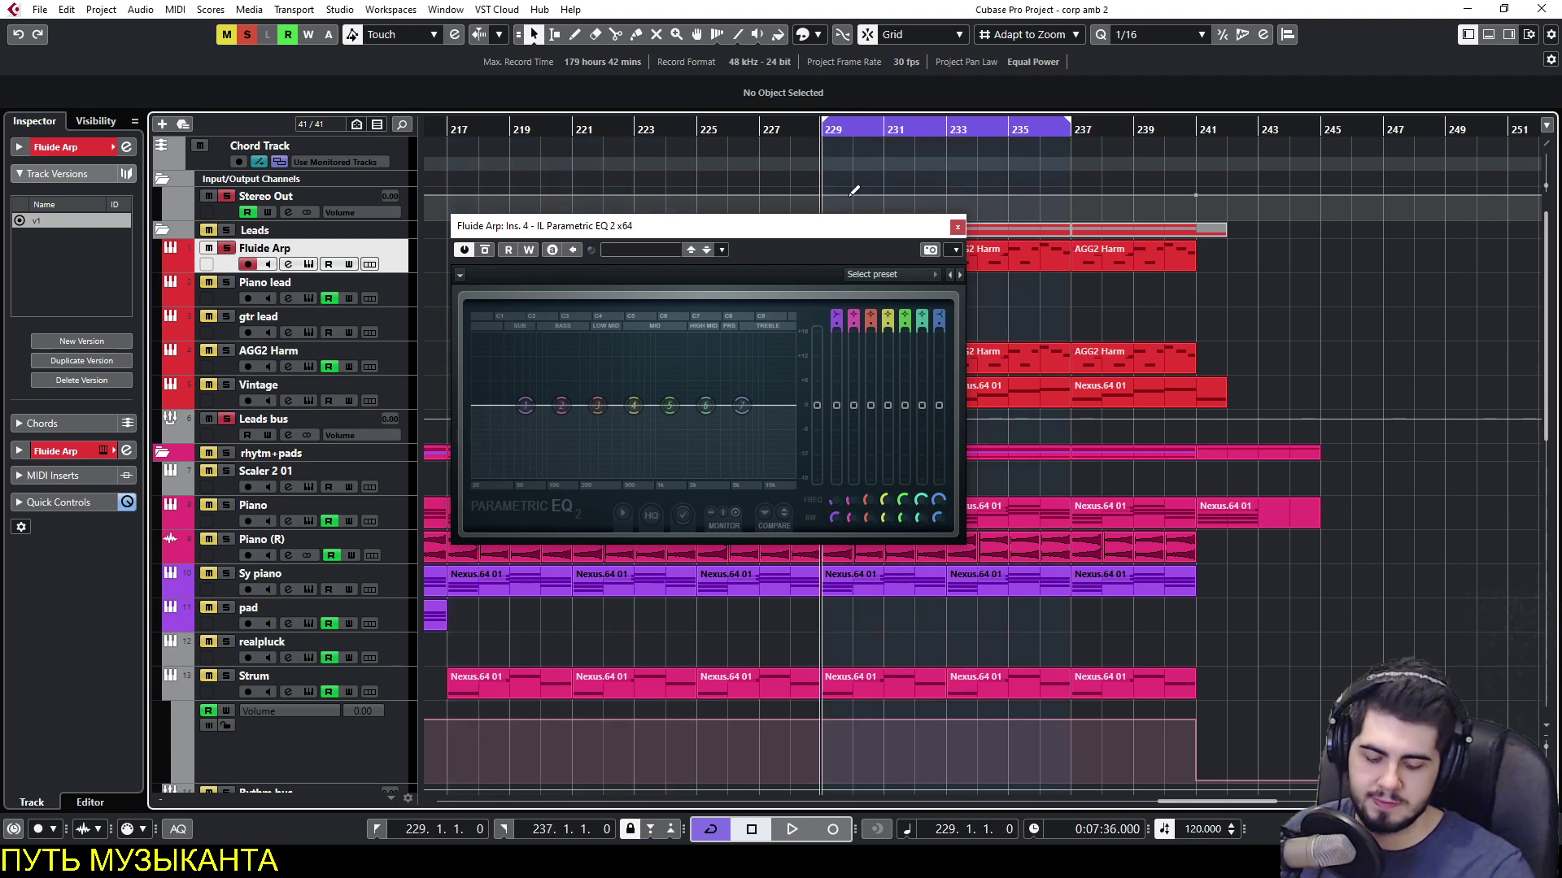
pyautogui.press('space')
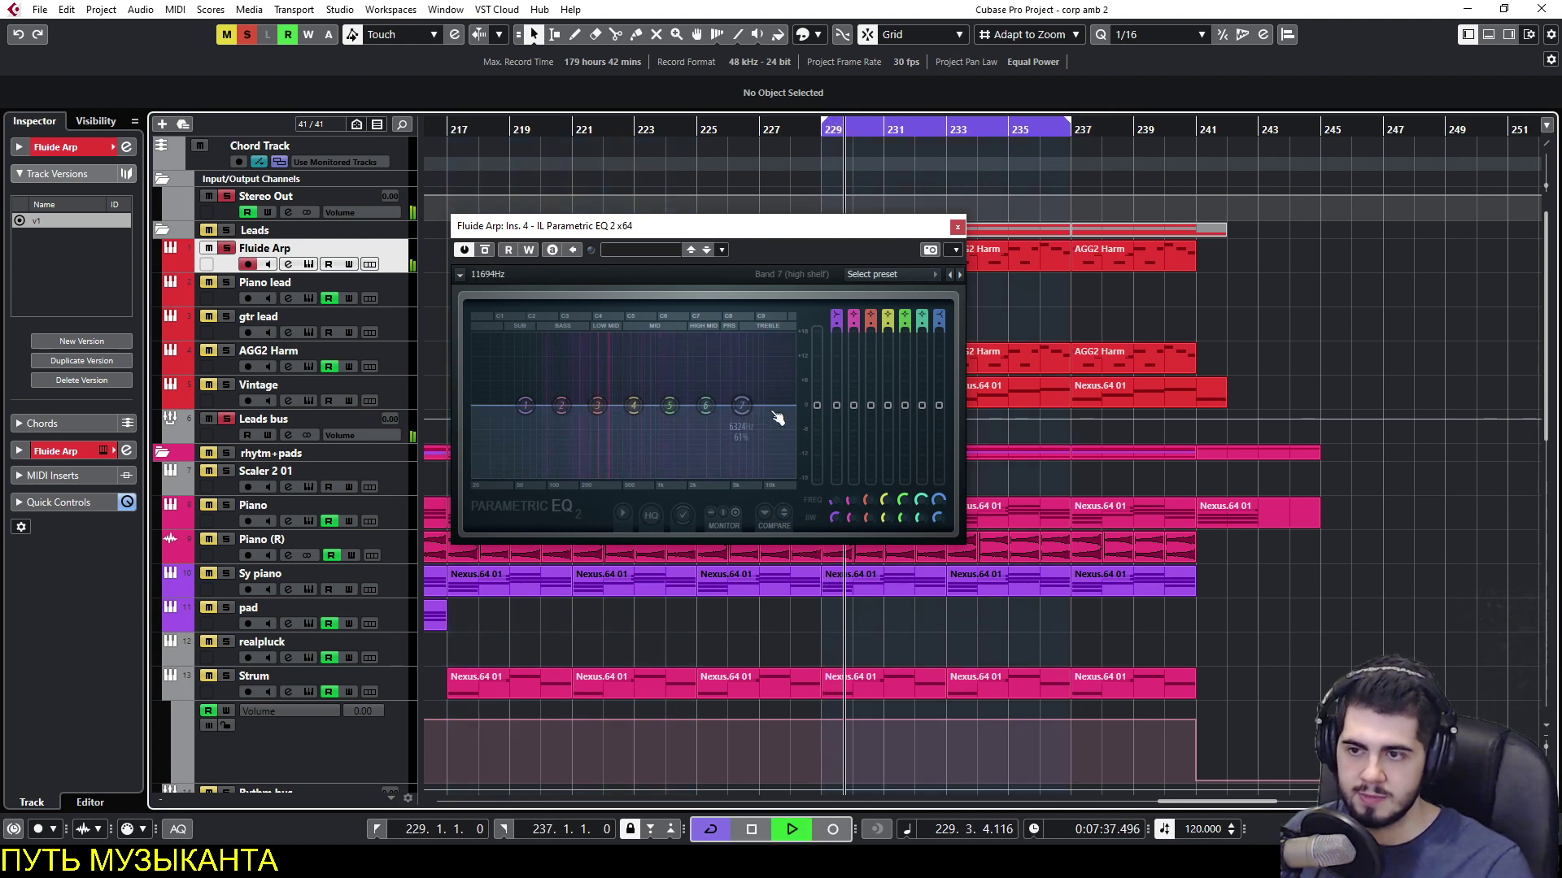
# During playback, move EQ band 7 up to about 9165 Hz and shift band 4 slightly higher in frequency.
pyautogui.moveTo(741, 405)
pyautogui.mouseDown()
pyautogui.moveTo(720, 345)
pyautogui.moveTo(606, 341)
pyautogui.moveTo(708, 358)
pyautogui.moveTo(757, 405)
pyautogui.mouseUp()
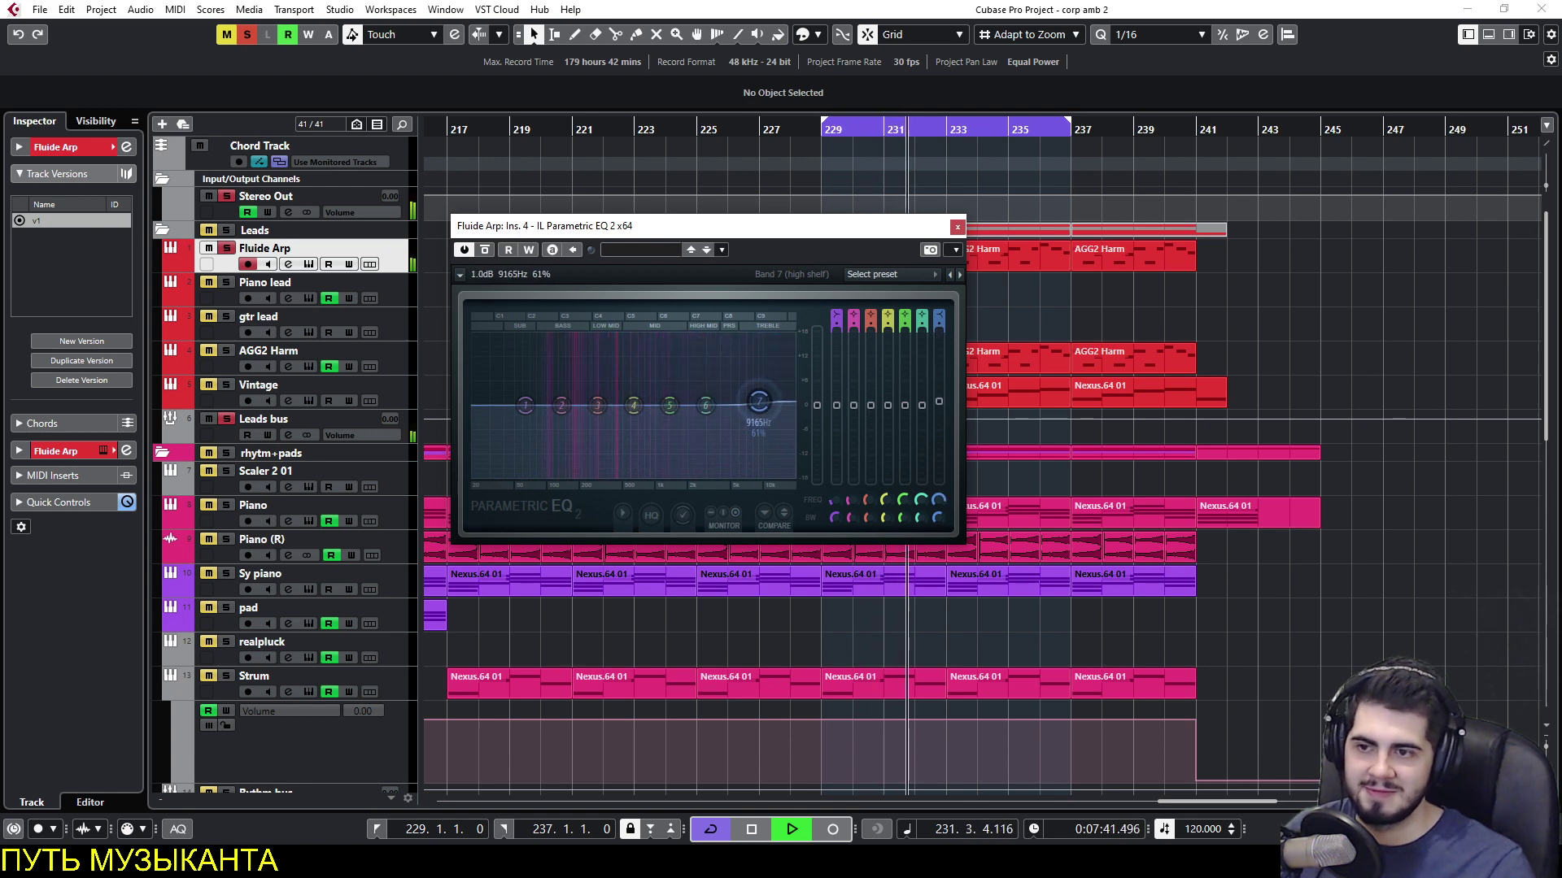
pyautogui.moveTo(634, 405)
pyautogui.mouseDown()
pyautogui.moveTo(622, 343)
pyautogui.moveTo(639, 405)
pyautogui.mouseUp()
pyautogui.press('space')
pyautogui.press('space')
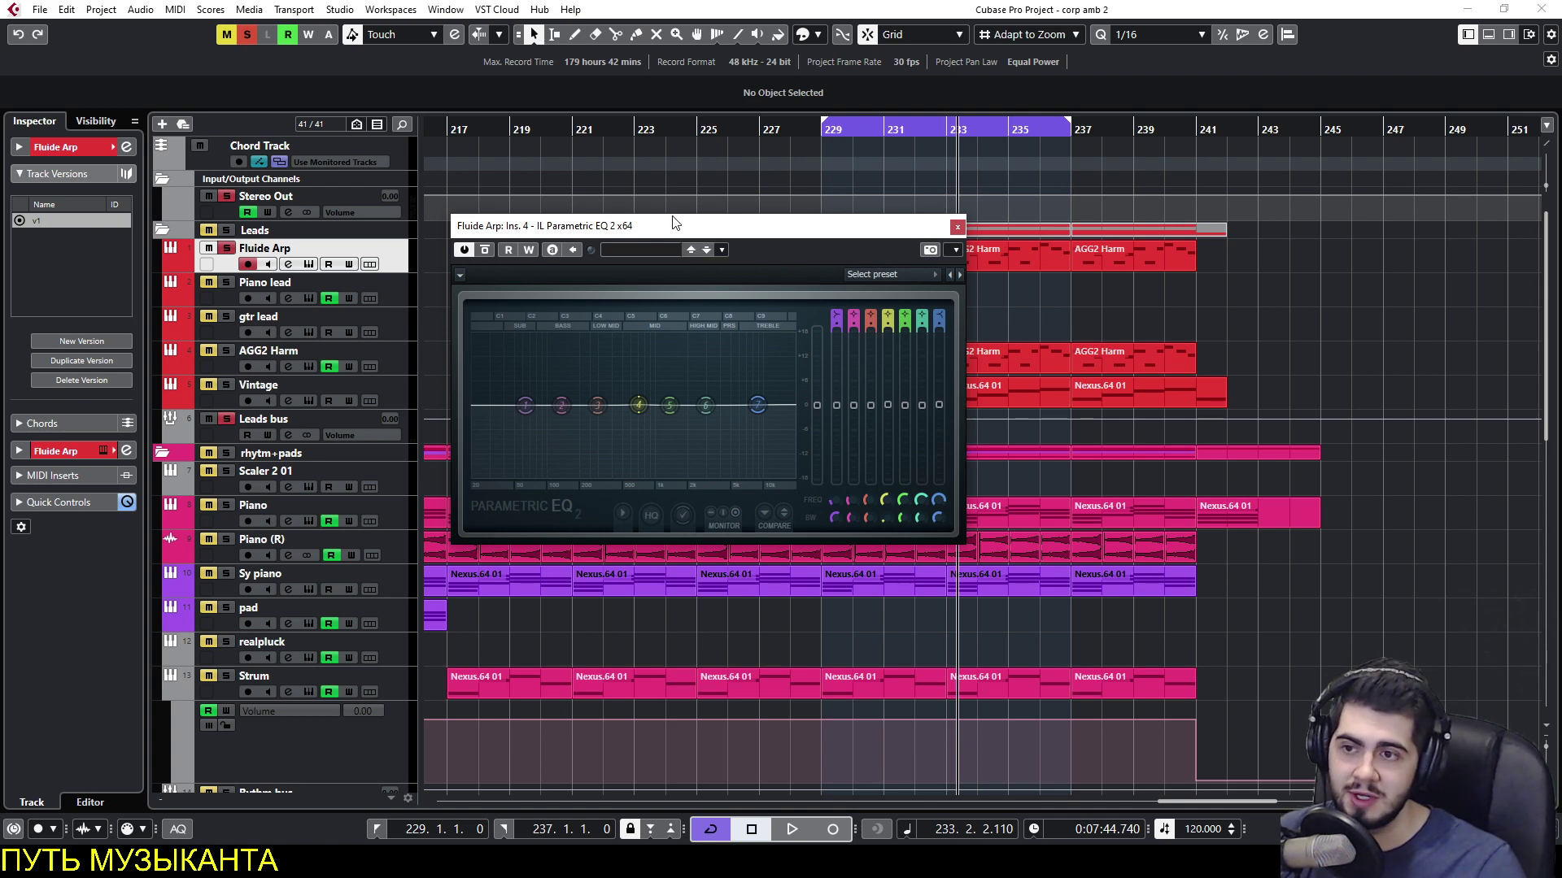
# Boost EQ band 4 slightly and listen to Fluide Arp with the change.
pyautogui.moveTo(691, 231); pyautogui.dragTo(704, 265)
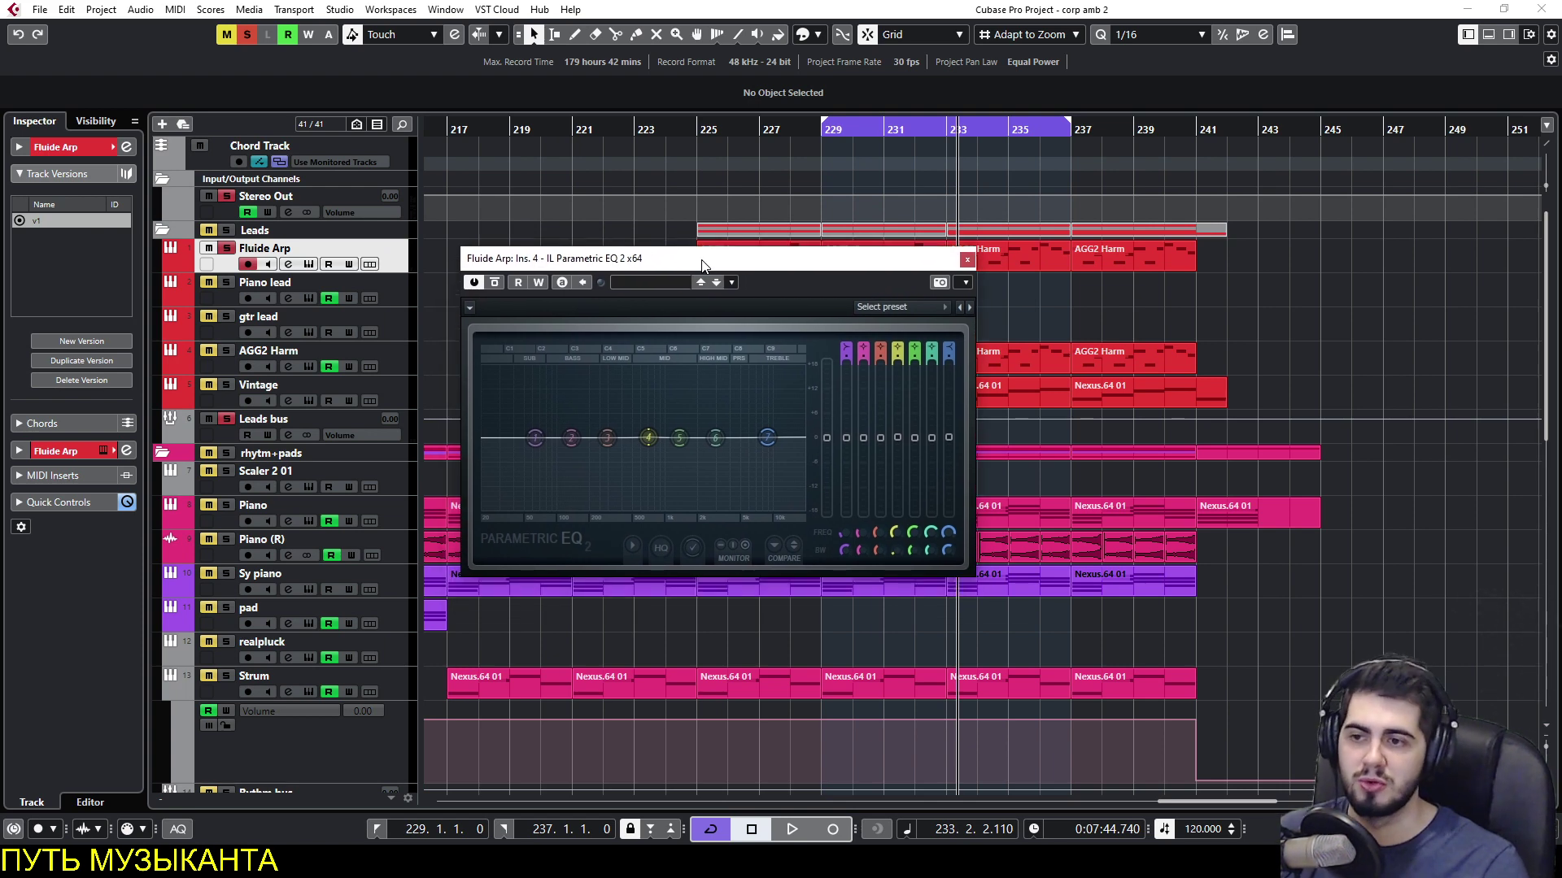
pyautogui.moveTo(653, 450); pyautogui.dragTo(650, 433)
pyautogui.press('space')
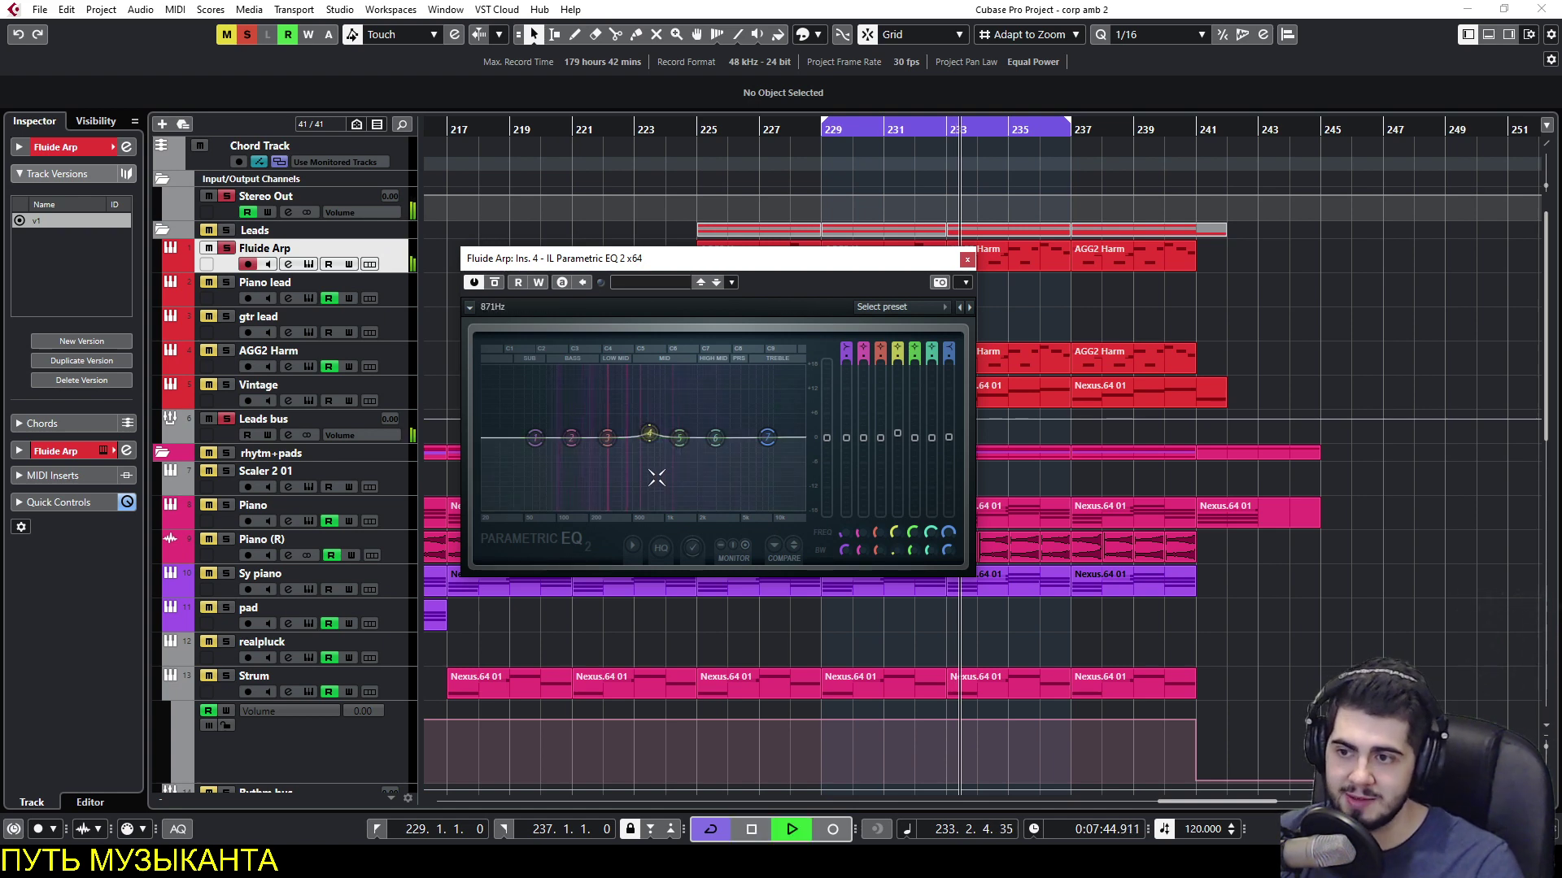
pyautogui.press('space')
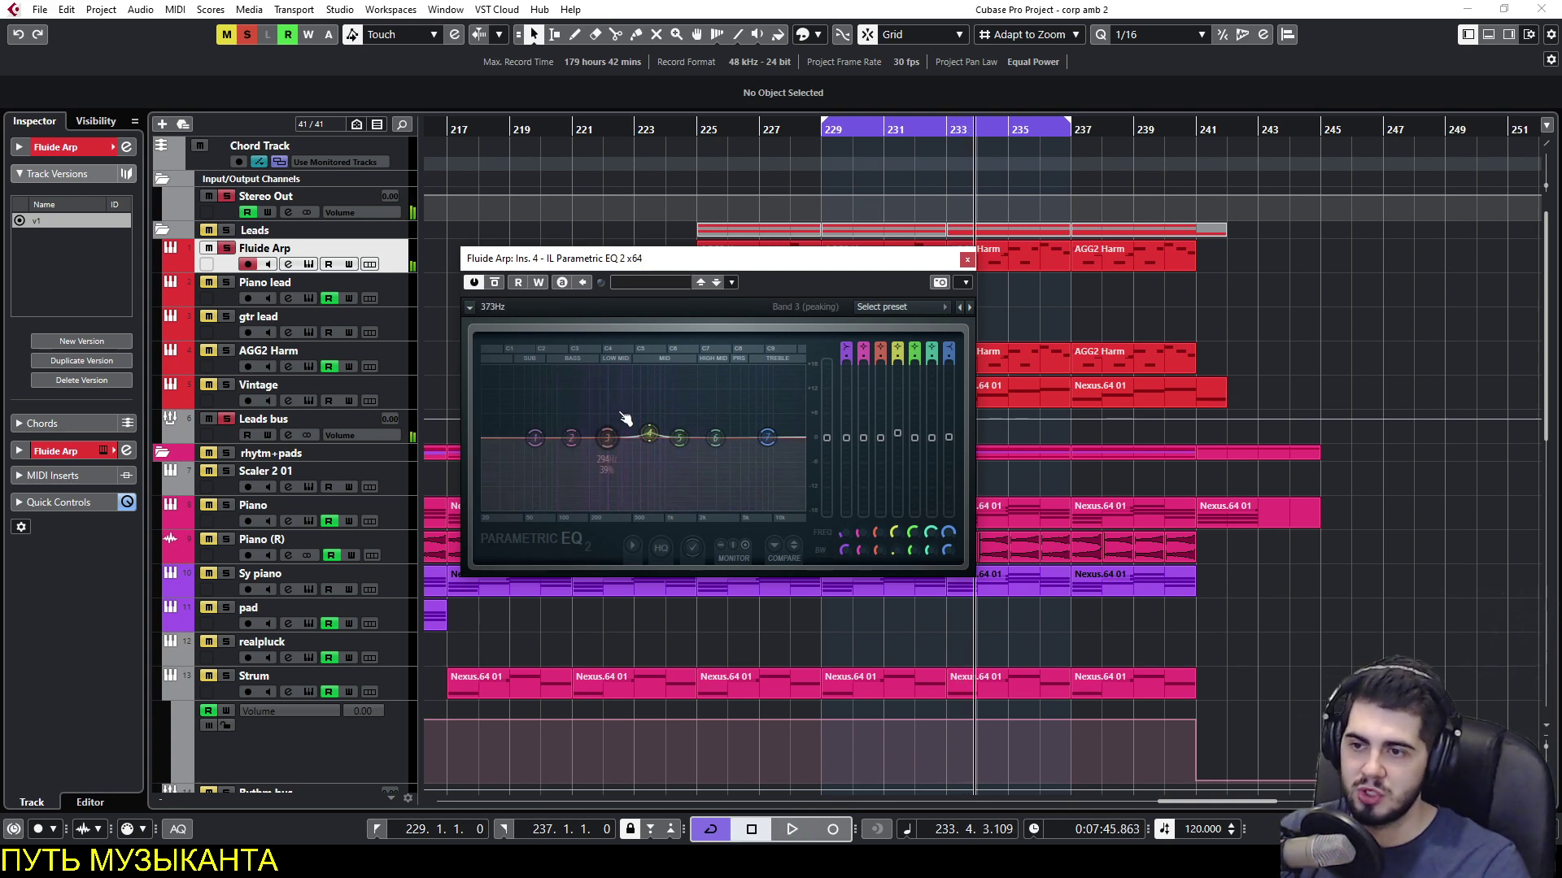
# Shape narrow cuts with EQ bands 2 and 4 on either side of band 3 while the loop plays.
pyautogui.press('space')
pyautogui.moveTo(650, 435); pyautogui.dragTo(580, 453)
pyautogui.scroll(-5, 581, 449)
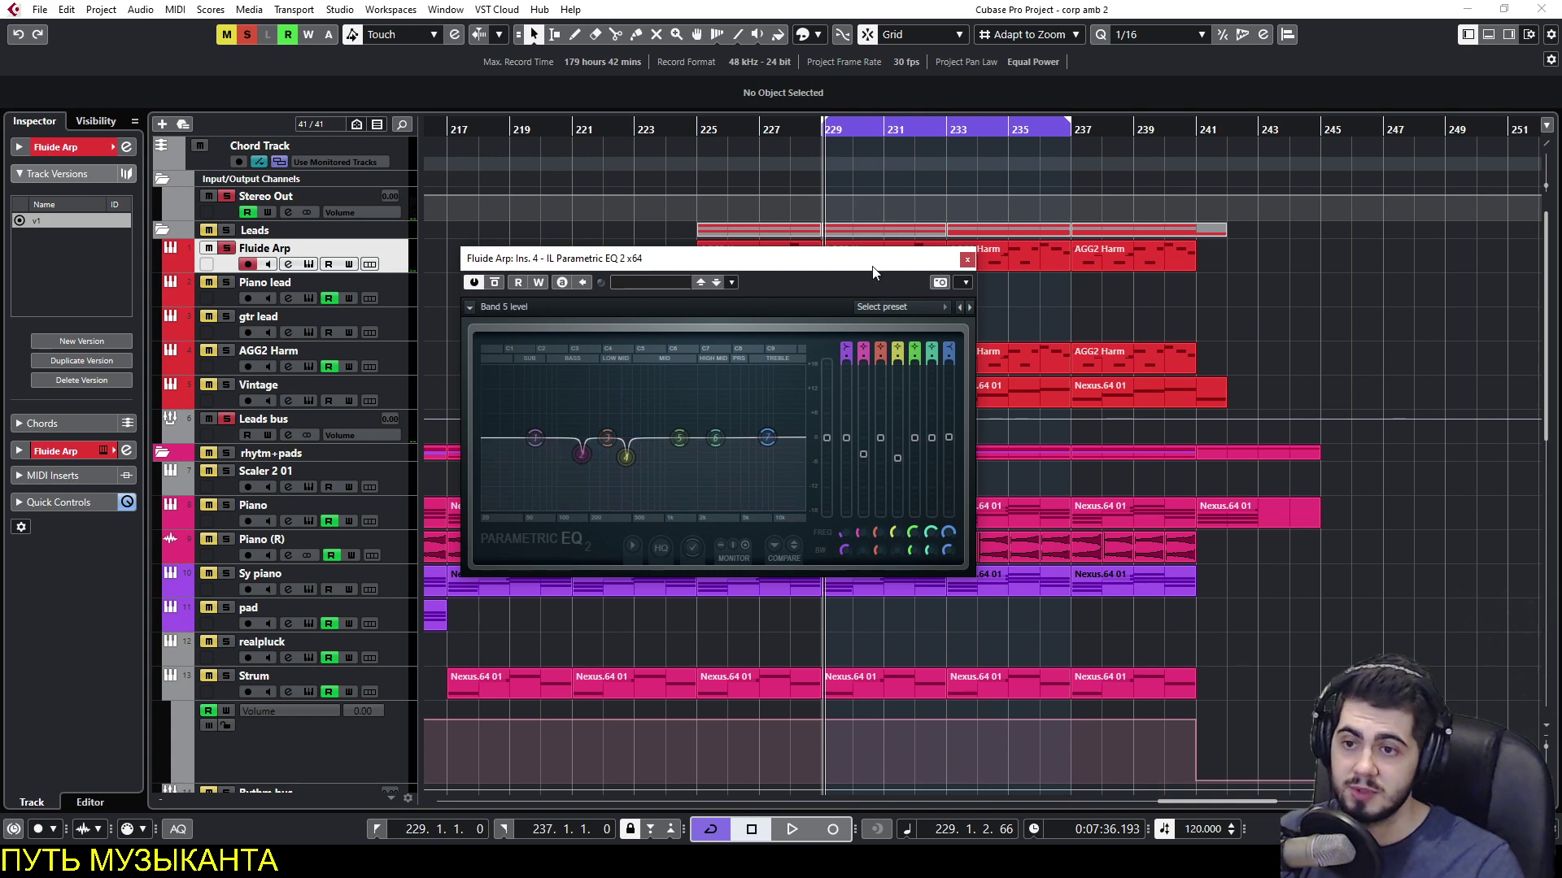
pyautogui.moveTo(871, 268); pyautogui.dragTo(944, 297)
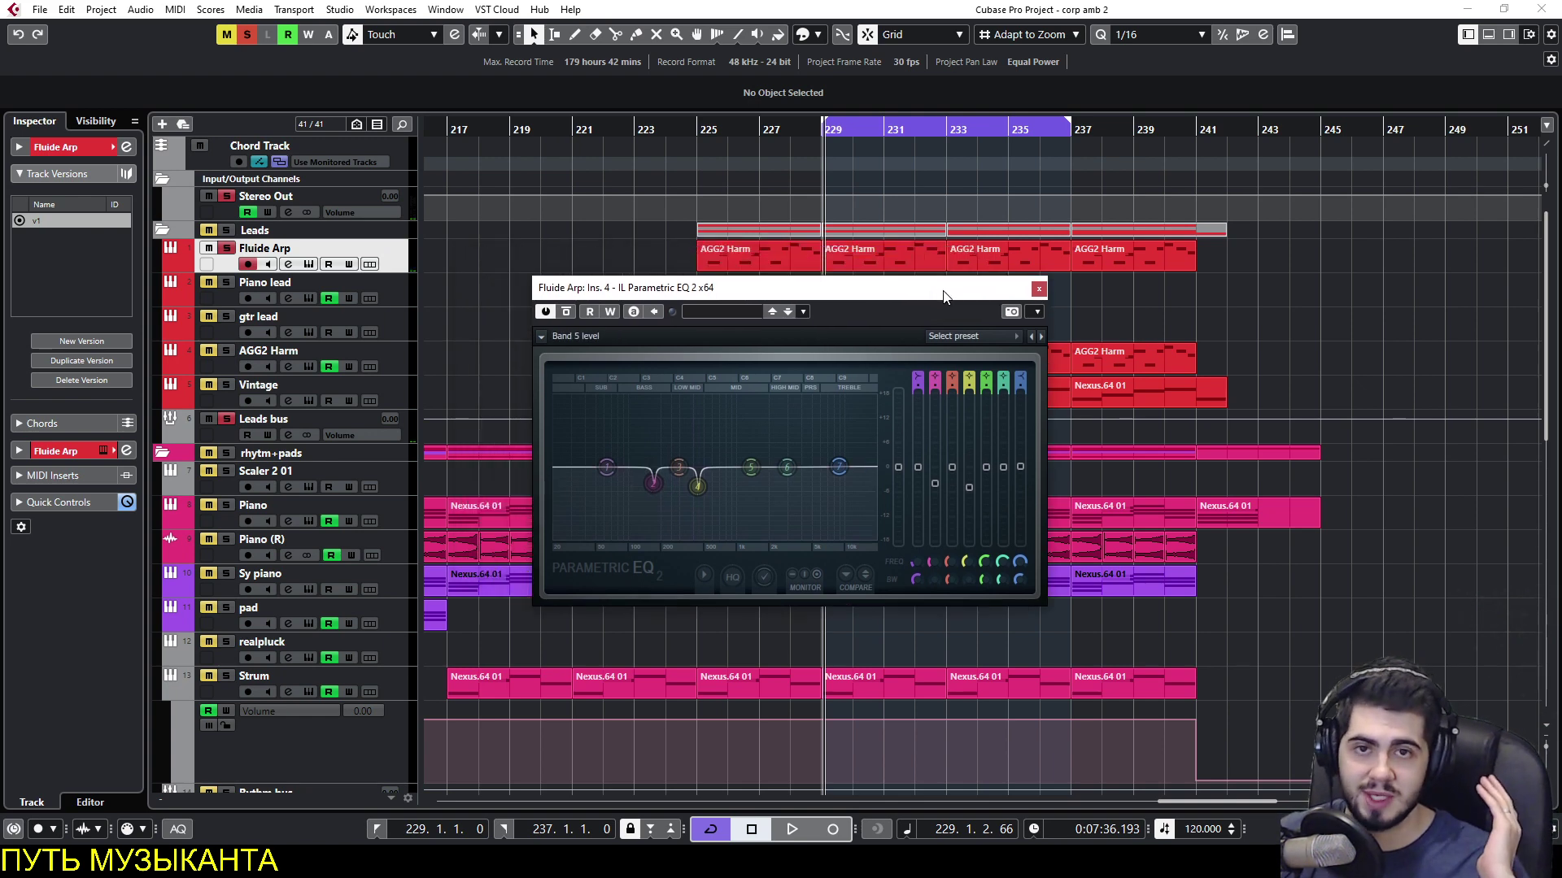
# Record automation of EQ band 1's level and frequency during playback, turn automation writing off and close the equalizer.
pyautogui.click(611, 316)
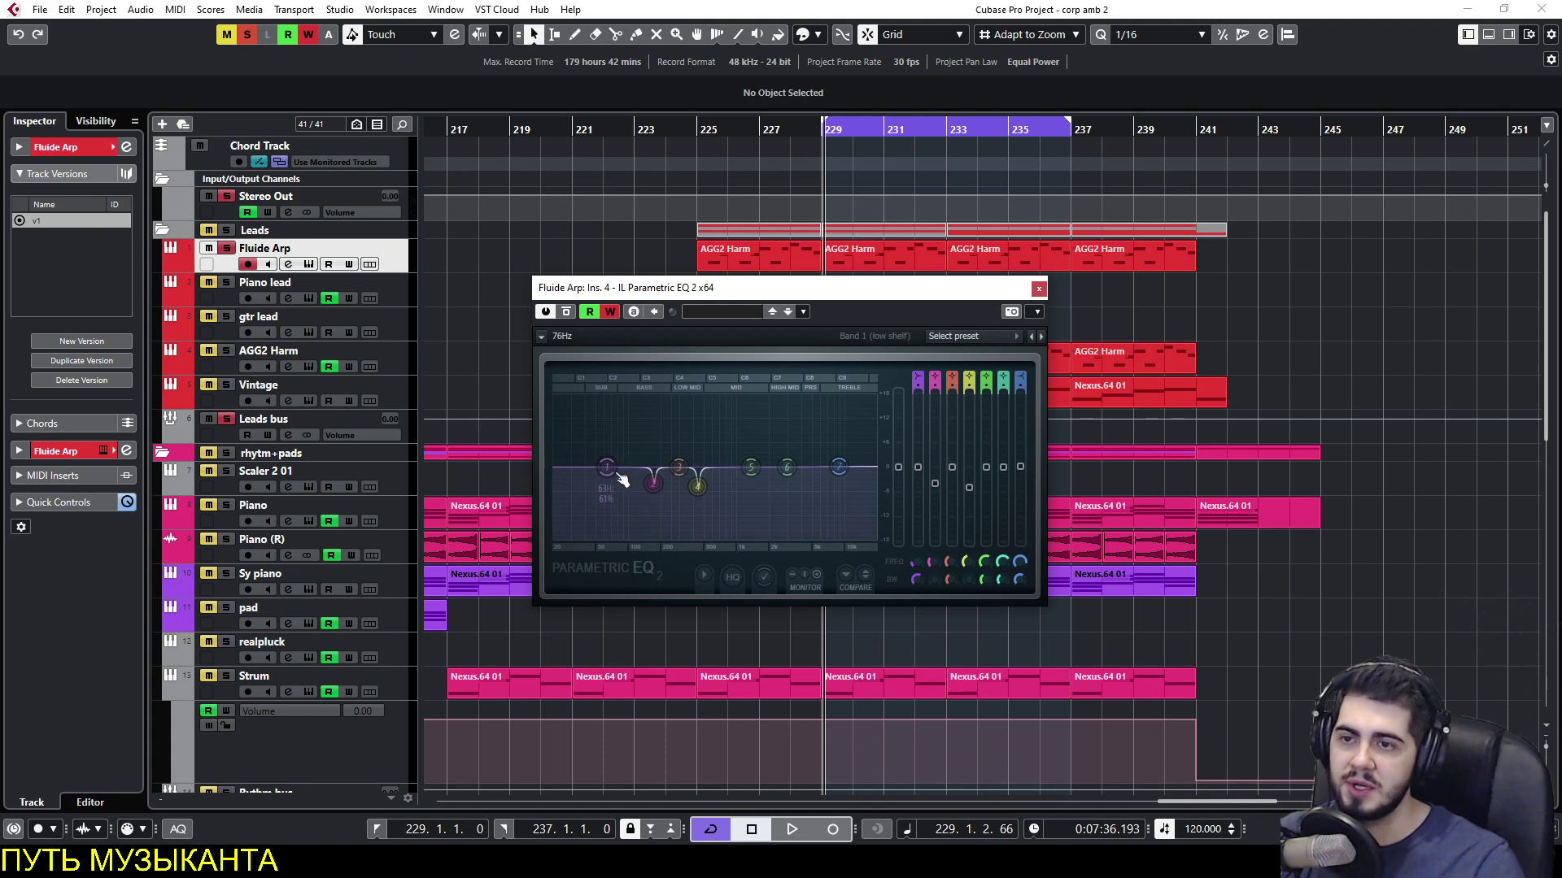
pyautogui.press('space')
pyautogui.moveTo(623, 480); pyautogui.dragTo(625, 434)
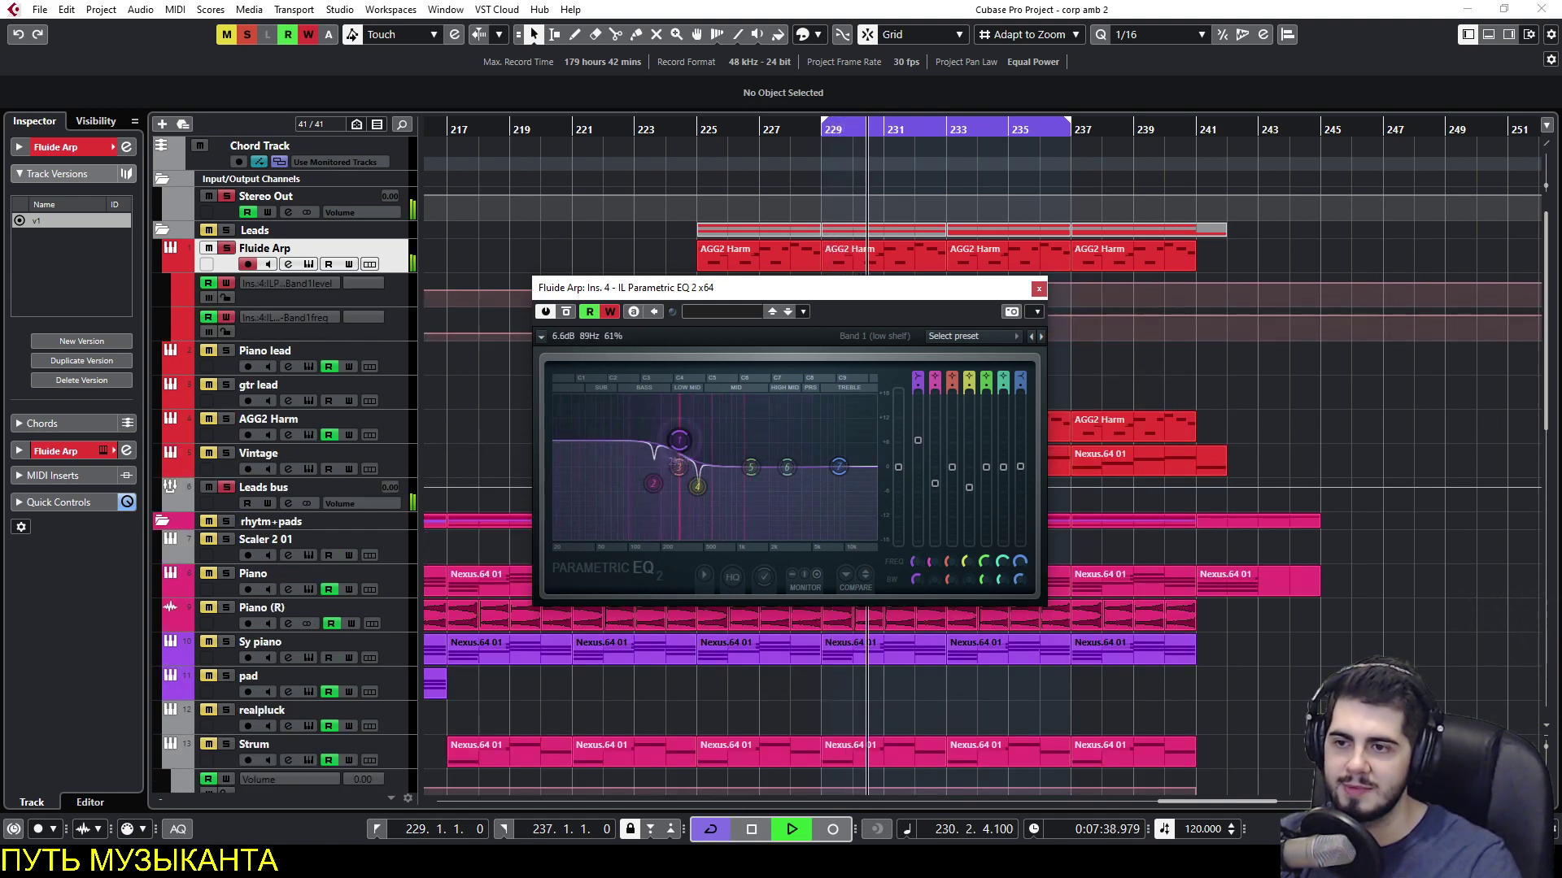
pyautogui.click(610, 312)
pyautogui.click(1038, 288)
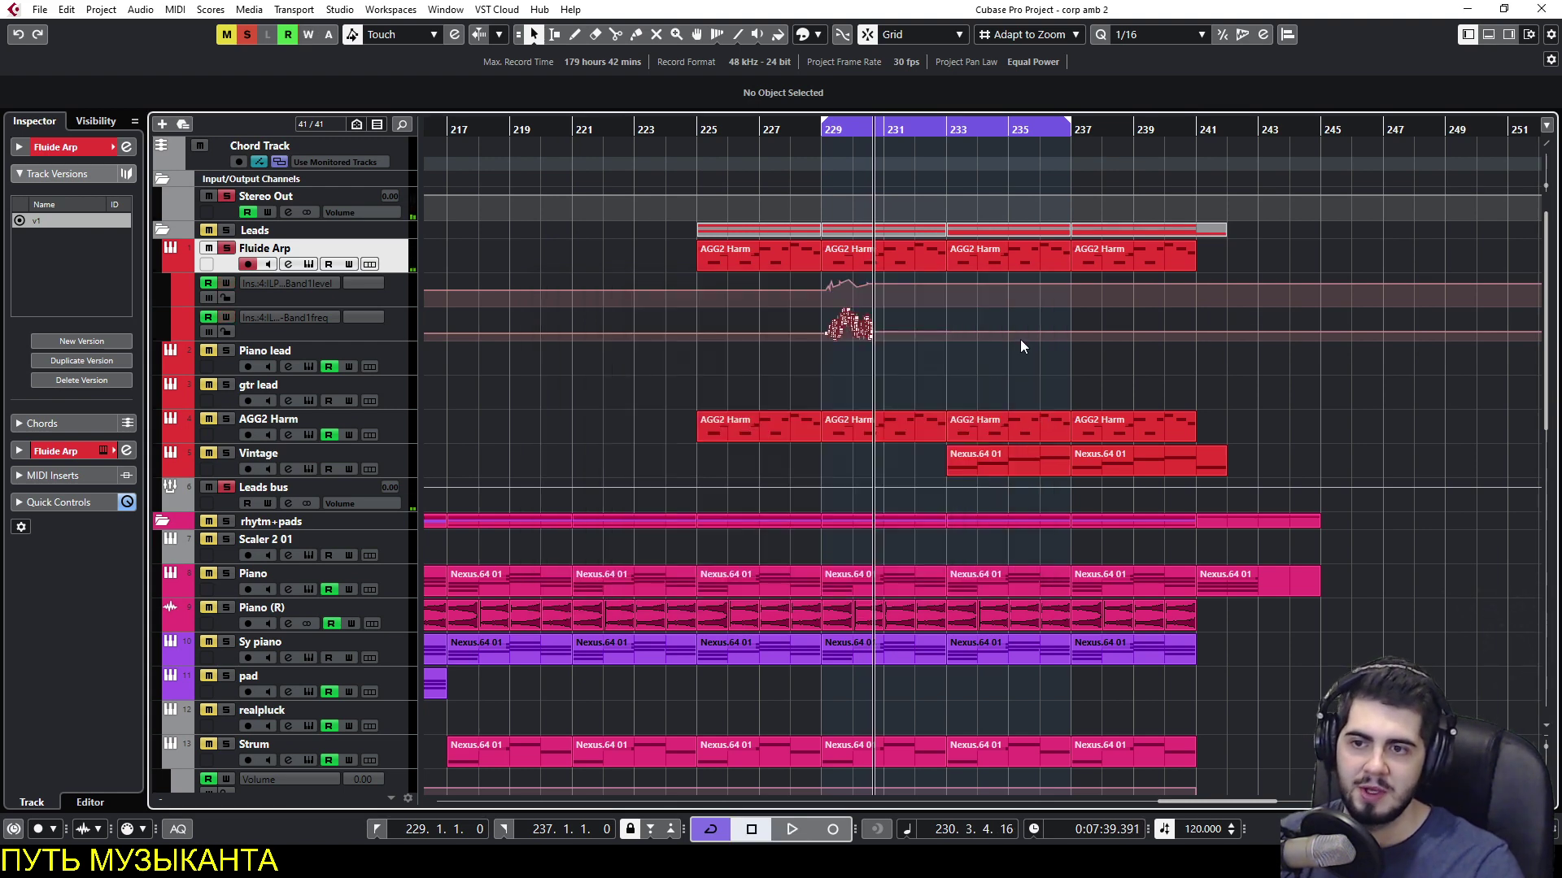
# Enlarge Fluide Arp's Band 1 level and frequency automation lanes and examine the recorded points from bar 229 onward.
pyautogui.click(321, 327)
pyautogui.moveTo(329, 304); pyautogui.dragTo(330, 435)
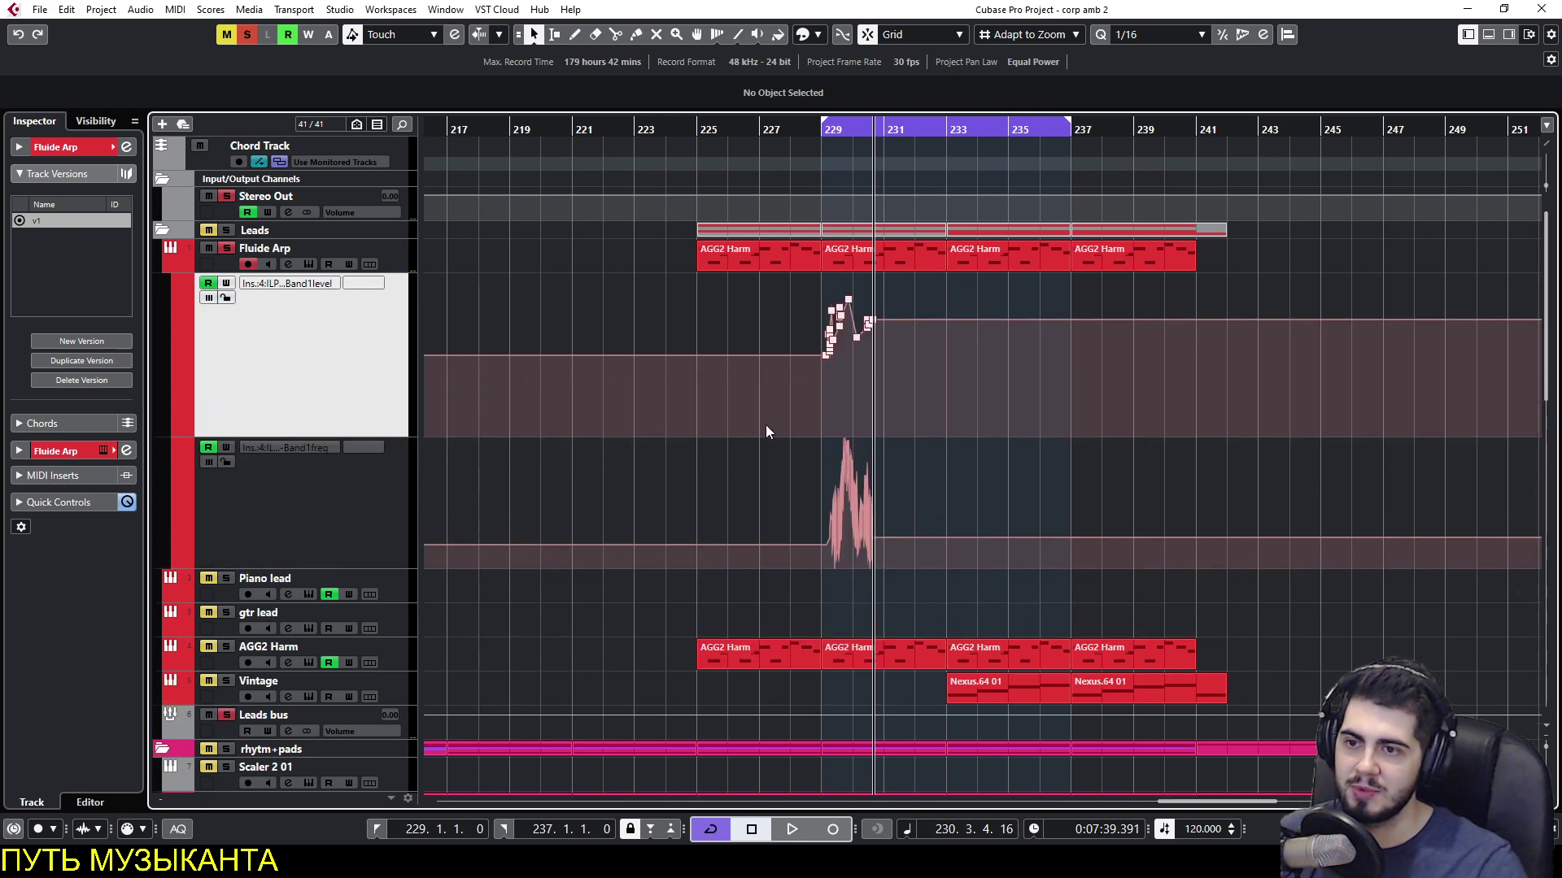
pyautogui.keyDown('ctrl'); pyautogui.scroll(5, 780, 427); pyautogui.keyUp('ctrl')
pyautogui.click(891, 126)
pyautogui.moveTo(871, 374); pyautogui.dragTo(1096, 279)
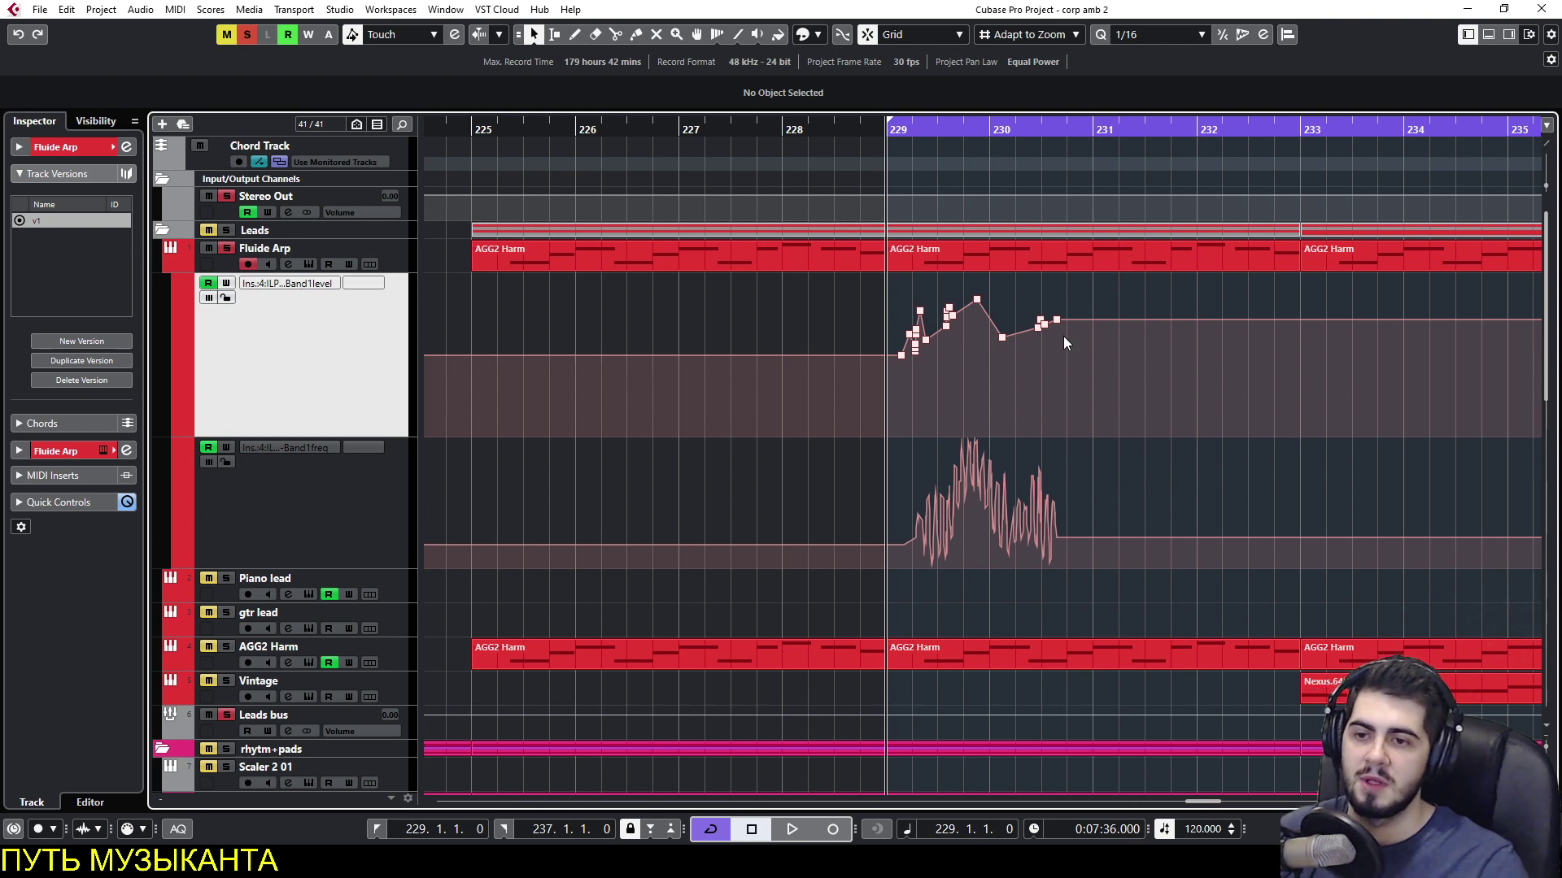
pyautogui.keyDown('ctrl'); pyautogui.scroll(3, 1033, 365); pyautogui.keyUp('ctrl')
pyautogui.keyDown('ctrl'); pyautogui.scroll(3, 816, 511); pyautogui.keyUp('ctrl')
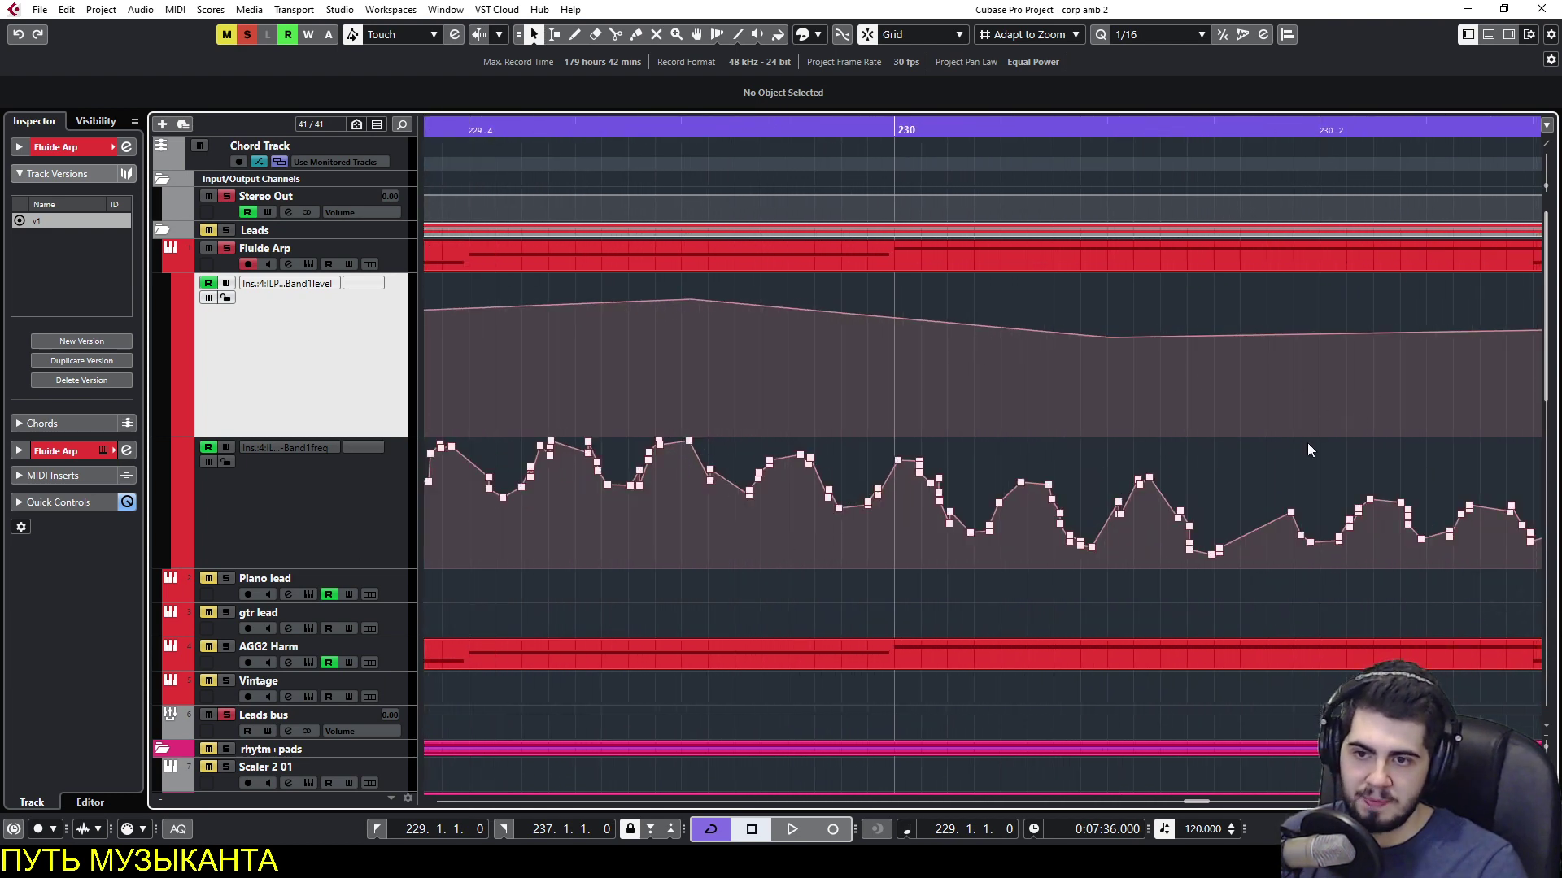
pyautogui.keyDown('ctrl'); pyautogui.scroll(-6, 1306, 443); pyautogui.keyUp('ctrl')
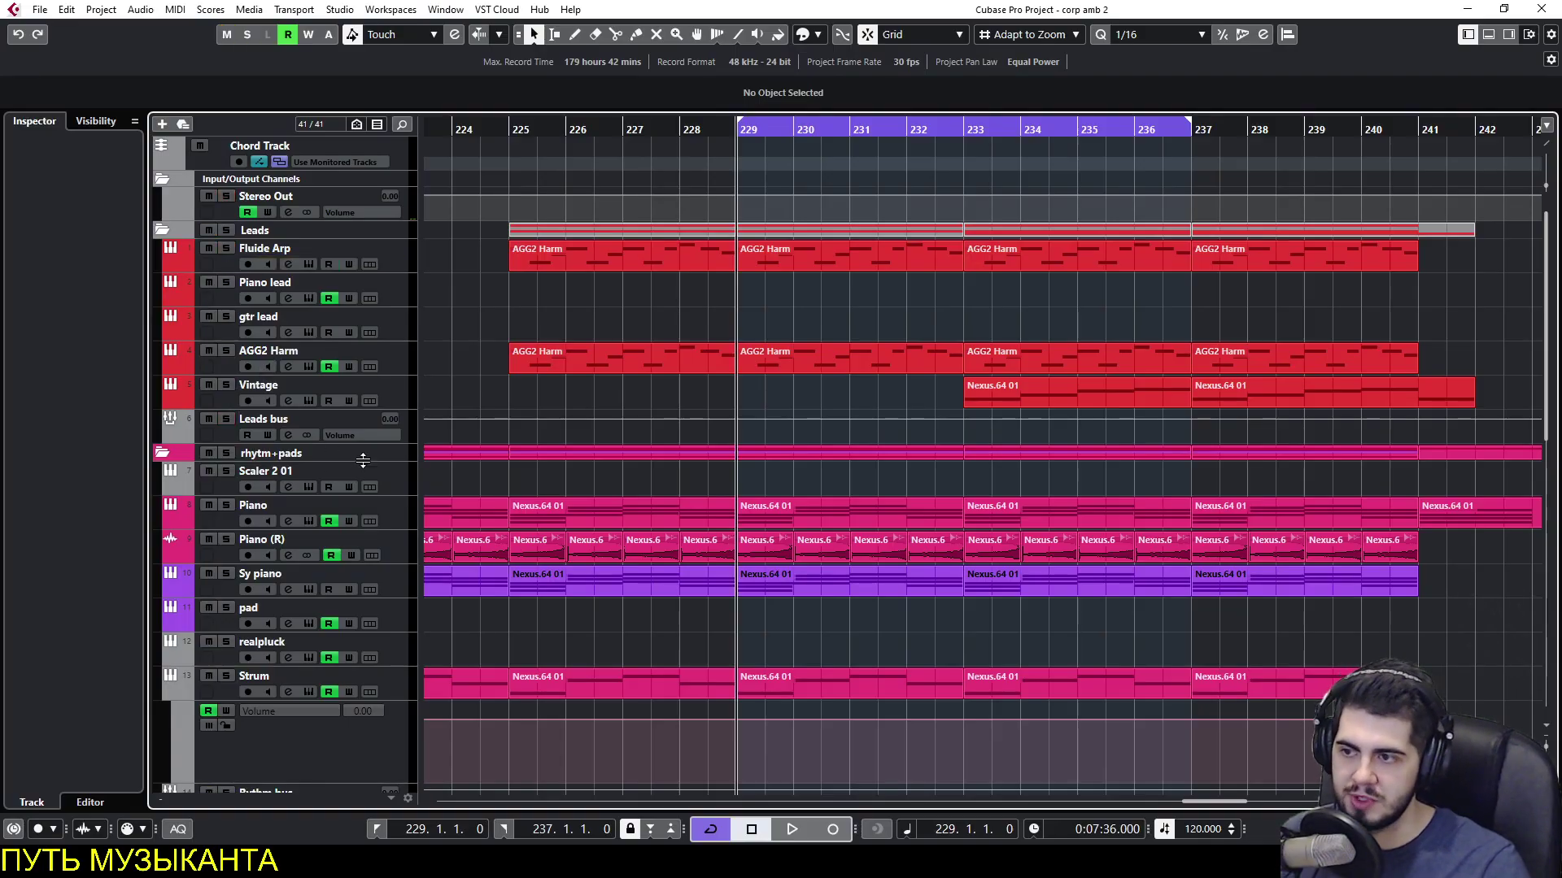
# Solo the Piano track, open its channel settings and bypass its existing insert effects.
pyautogui.click(324, 507)
pyautogui.click(226, 506)
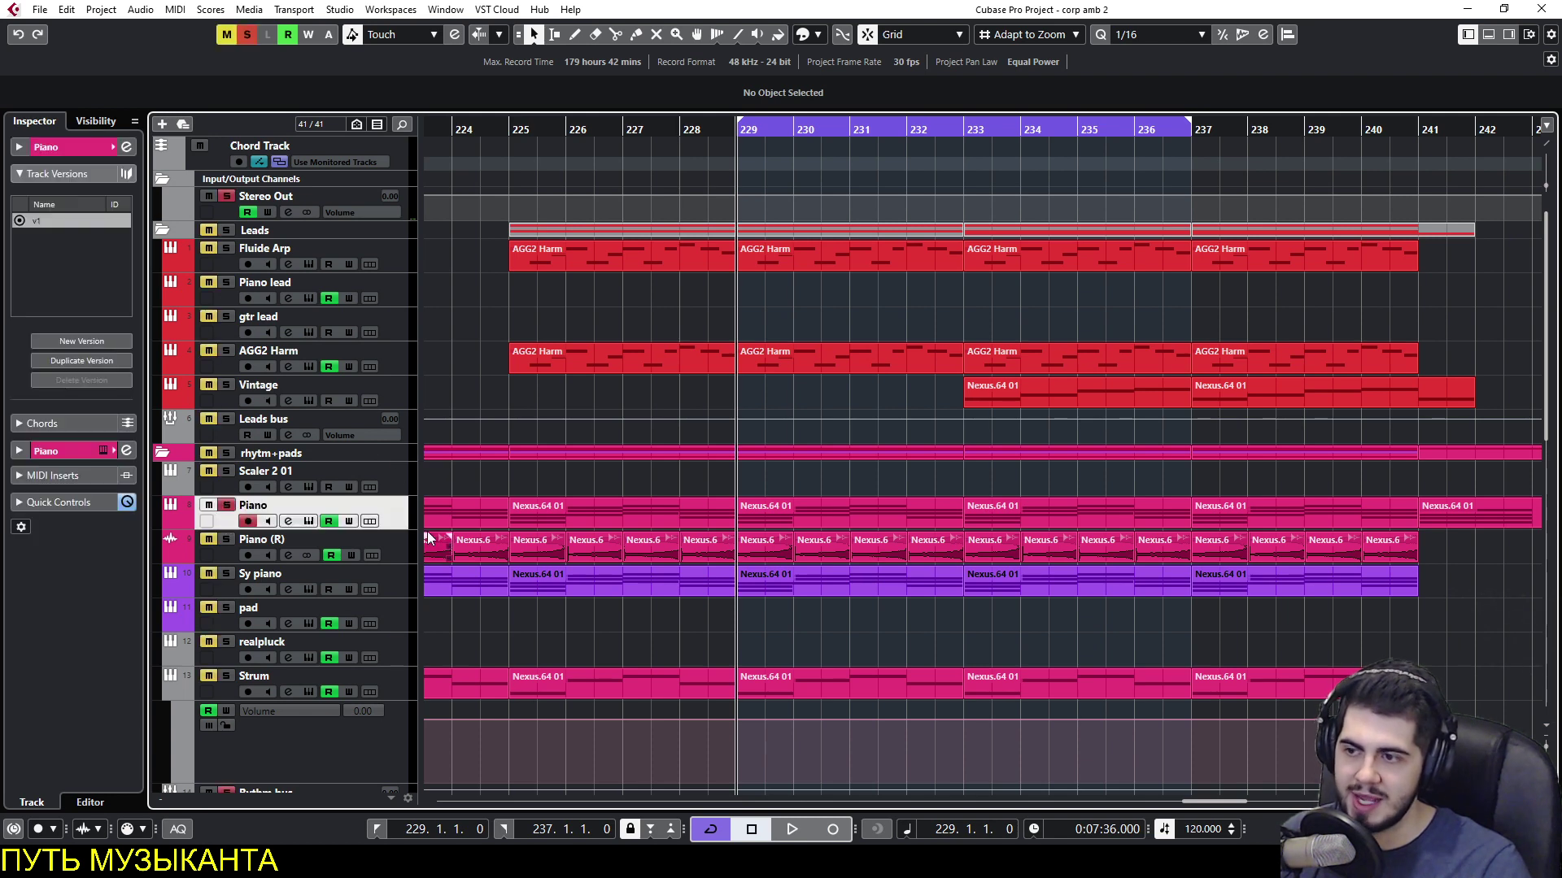
pyautogui.press('e')
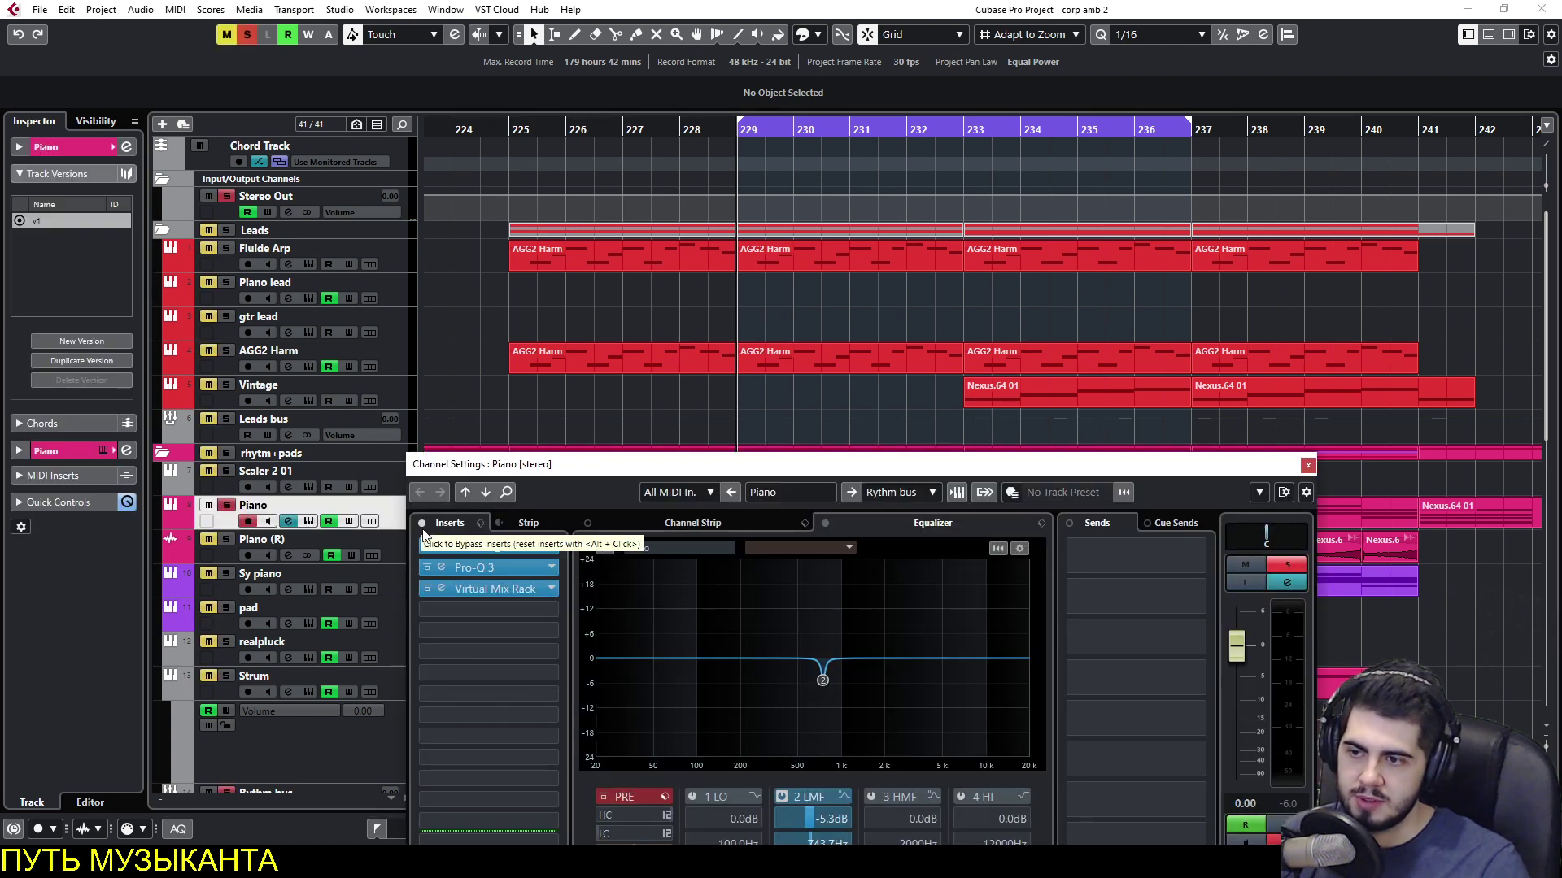
pyautogui.moveTo(577, 486); pyautogui.dragTo(620, 341)
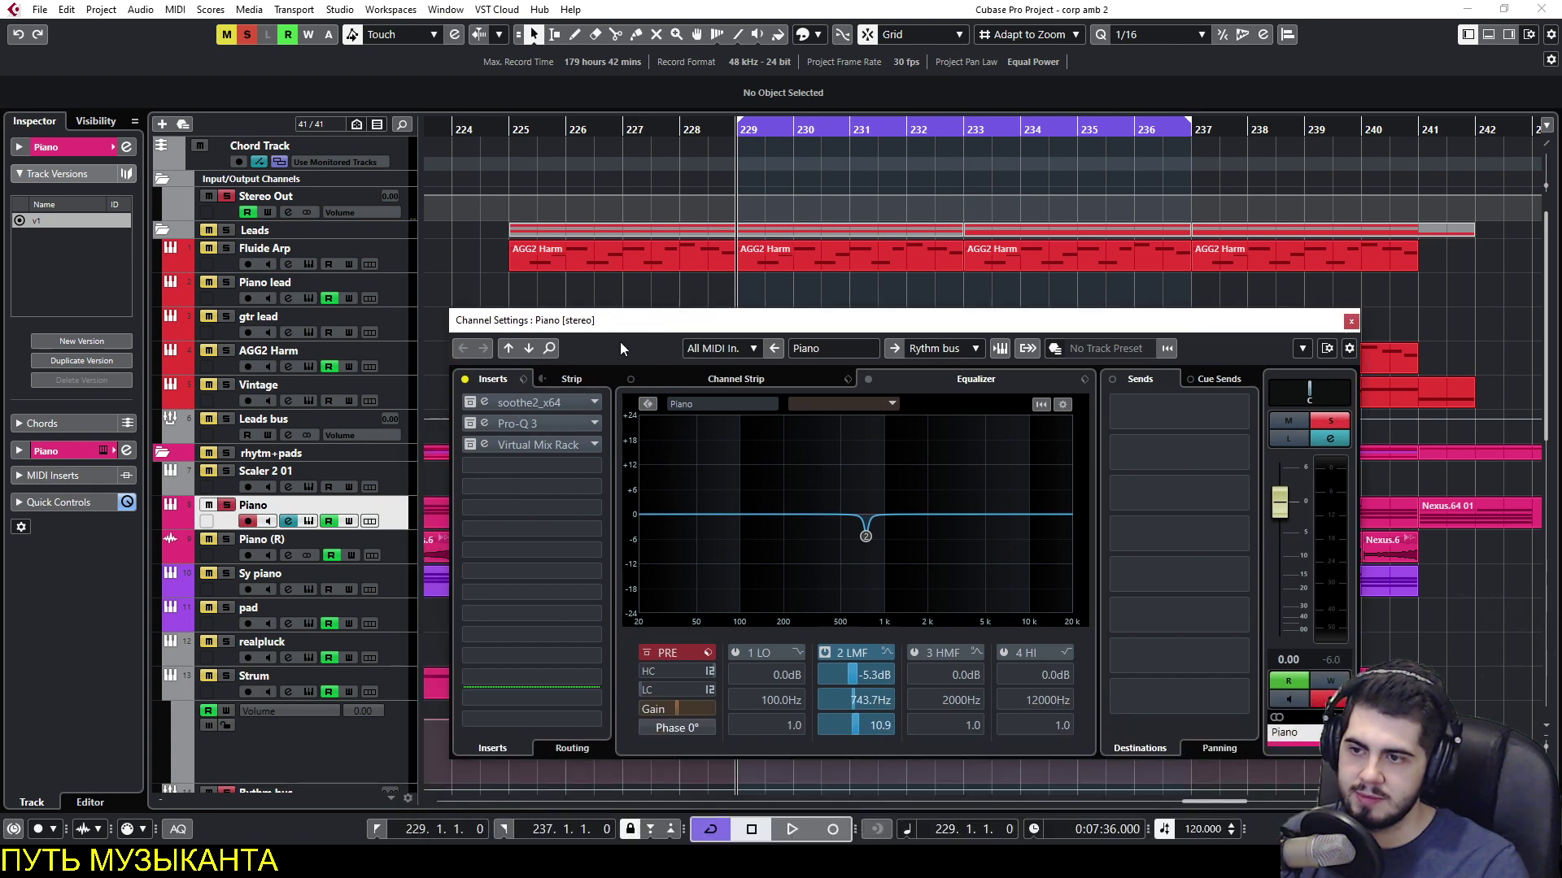
# Search the effects for "dela", load IL Delay x64 into Piano's sixth insert slot and play the loop.
pyautogui.click(544, 514)
pyautogui.write('dela')
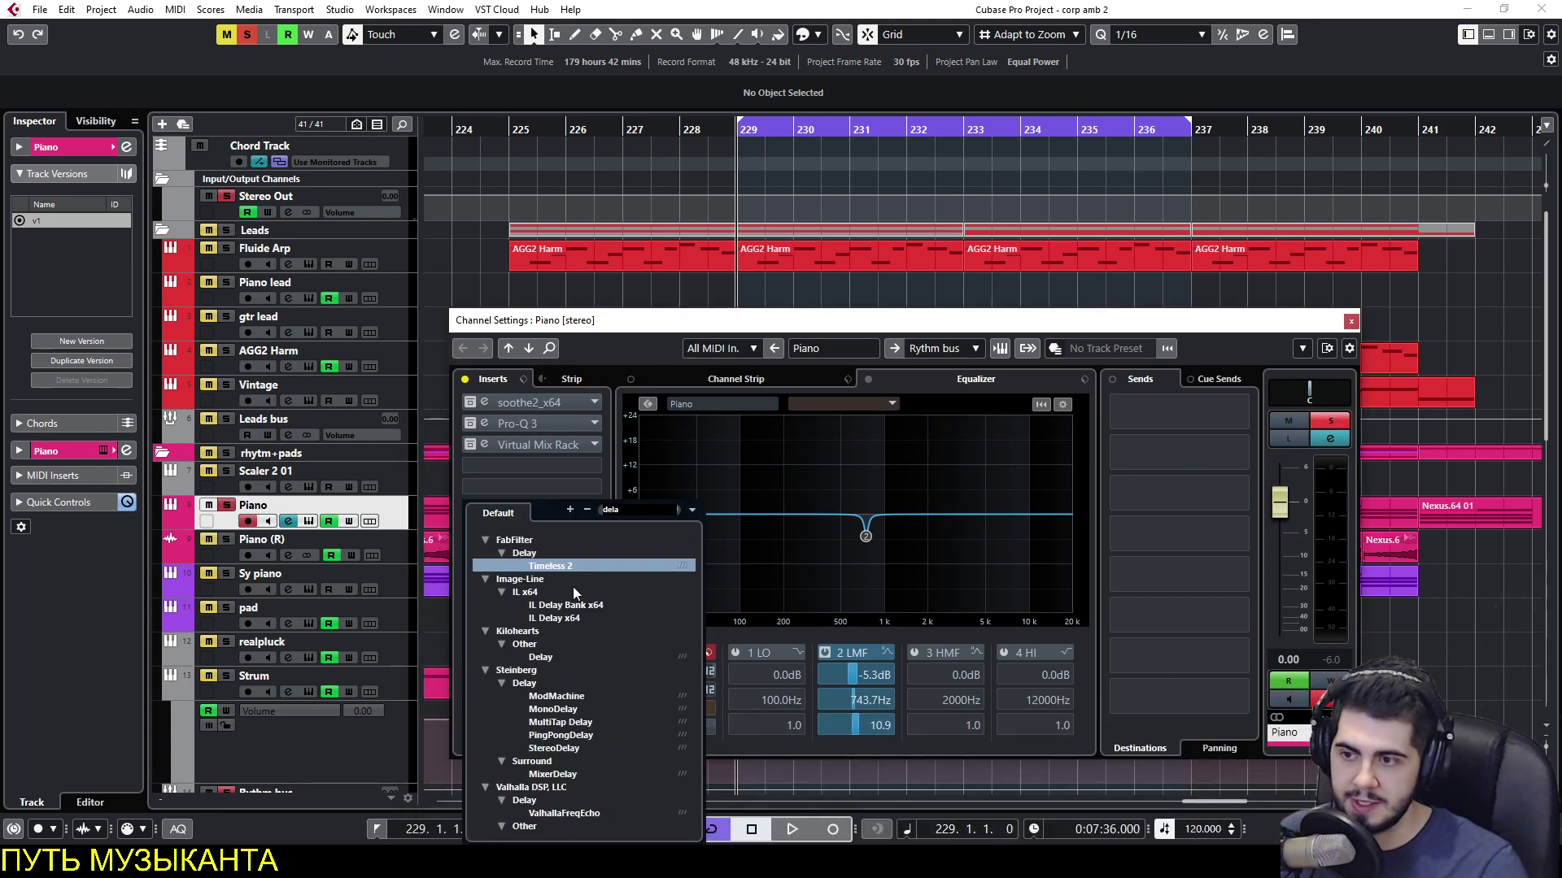
pyautogui.click(582, 620)
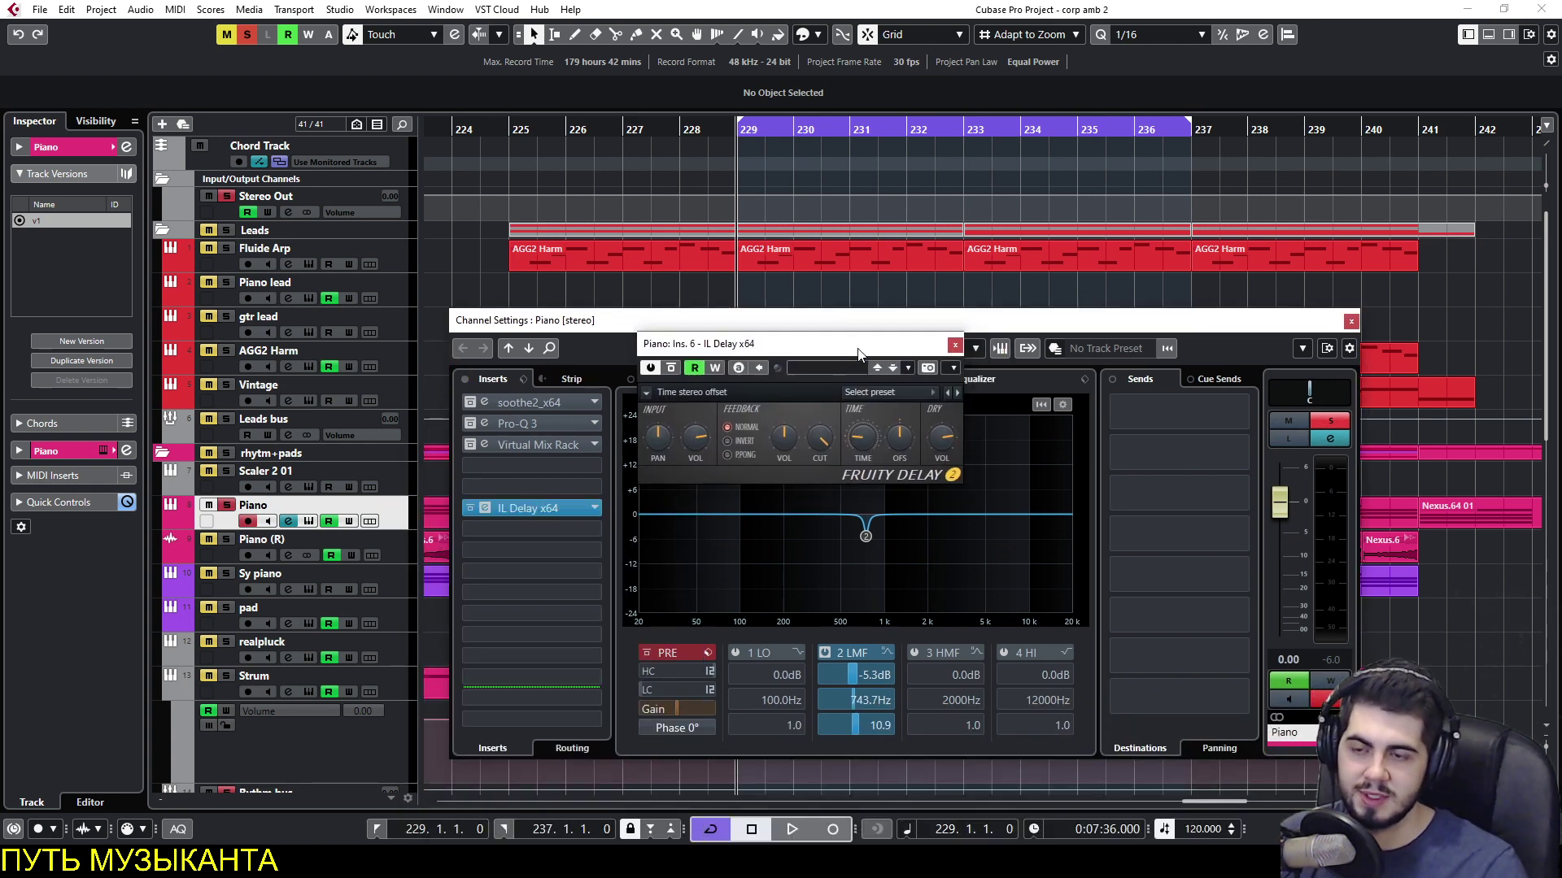
pyautogui.moveTo(858, 349); pyautogui.dragTo(846, 376)
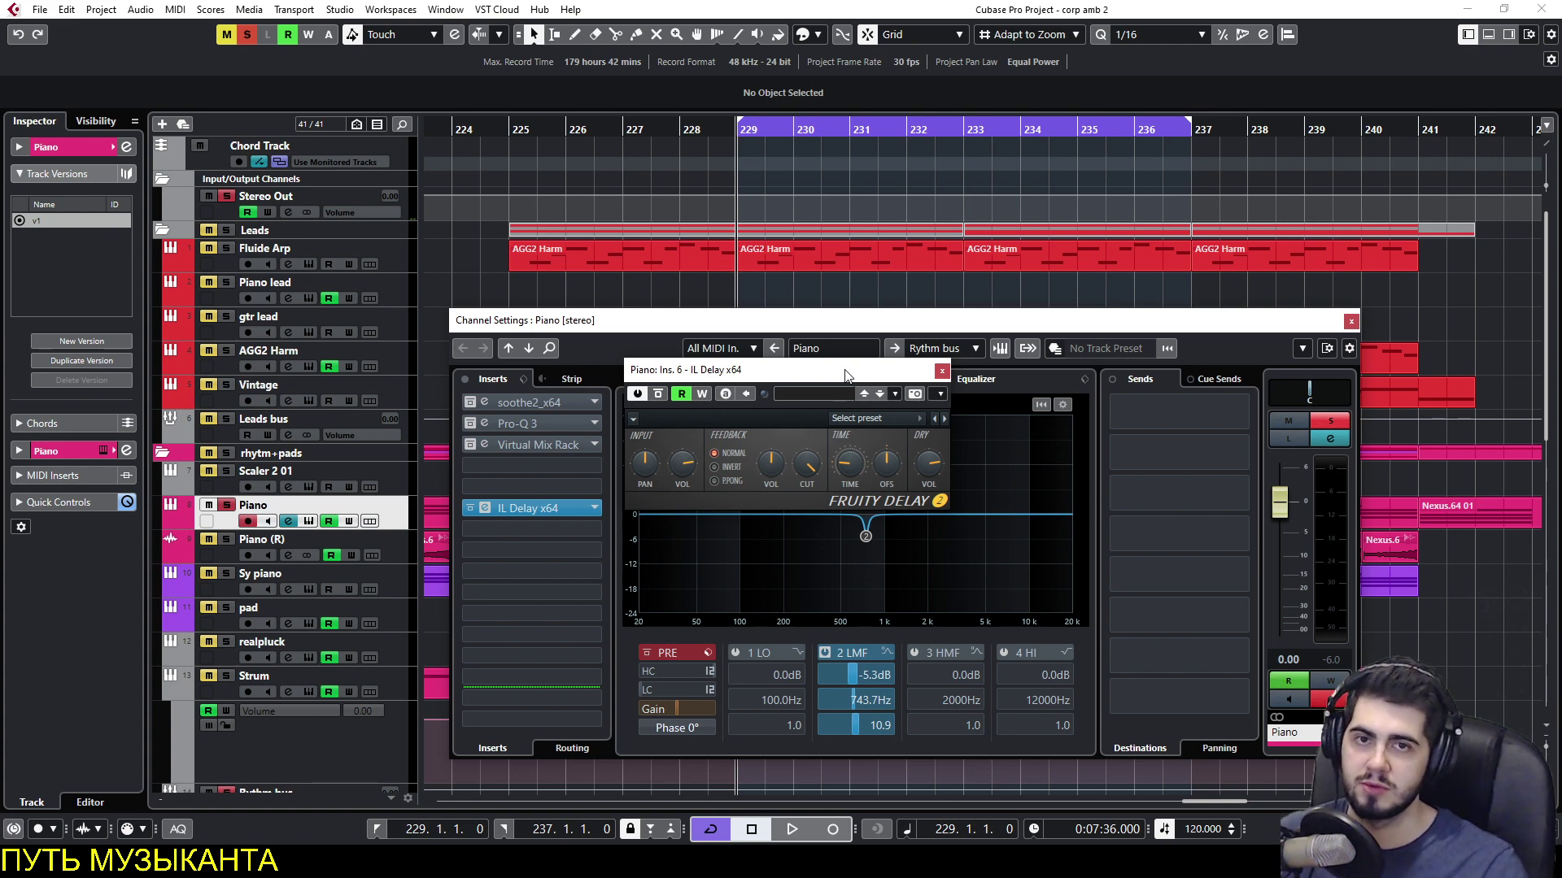
pyautogui.moveTo(847, 376); pyautogui.dragTo(786, 372)
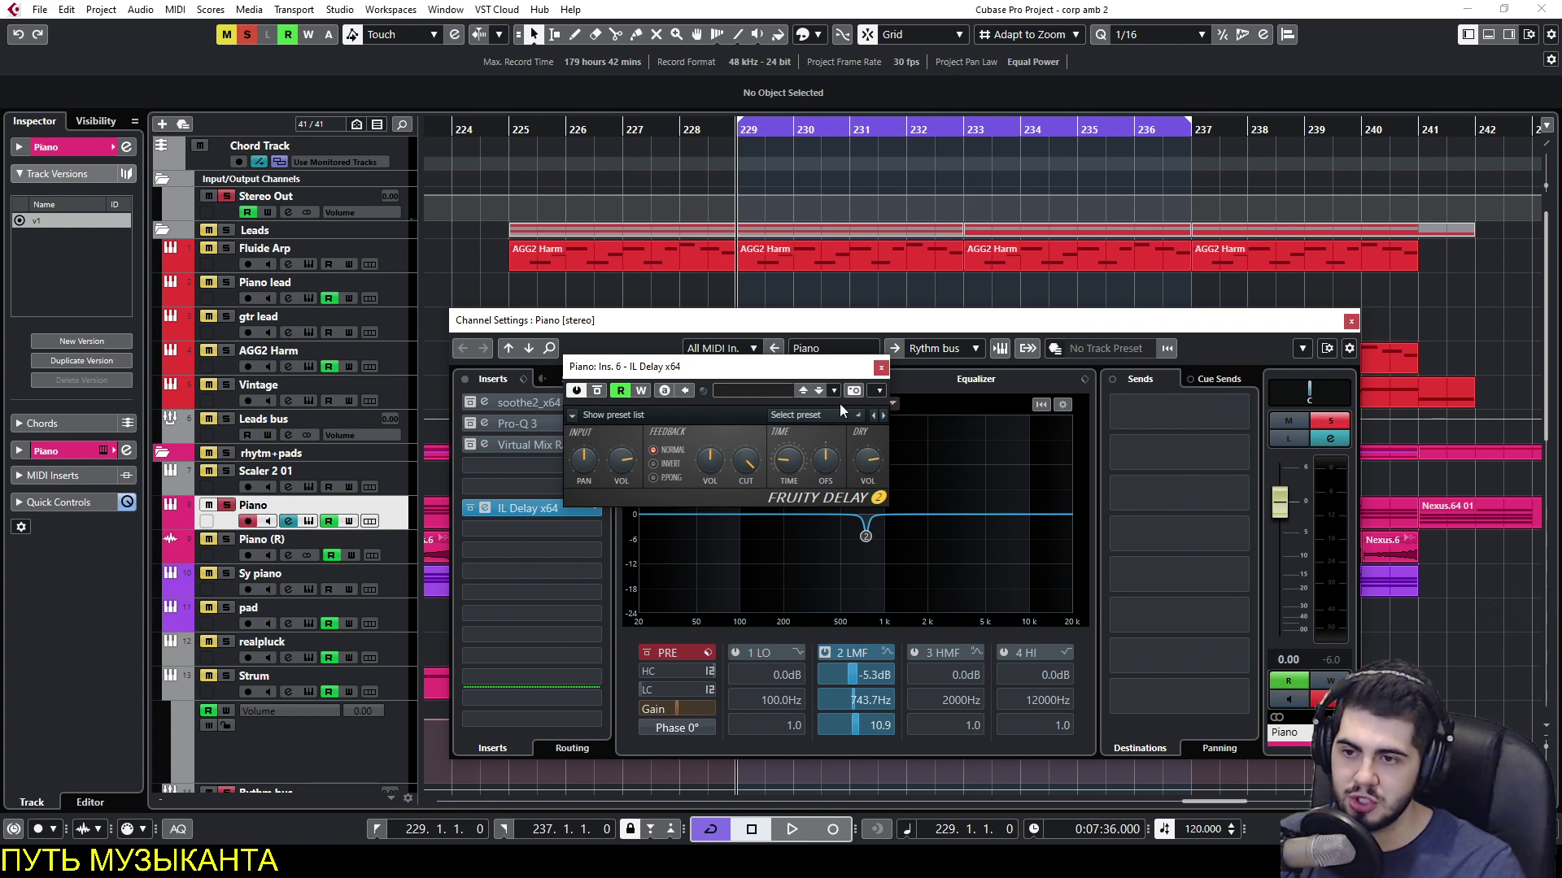
pyautogui.press('space')
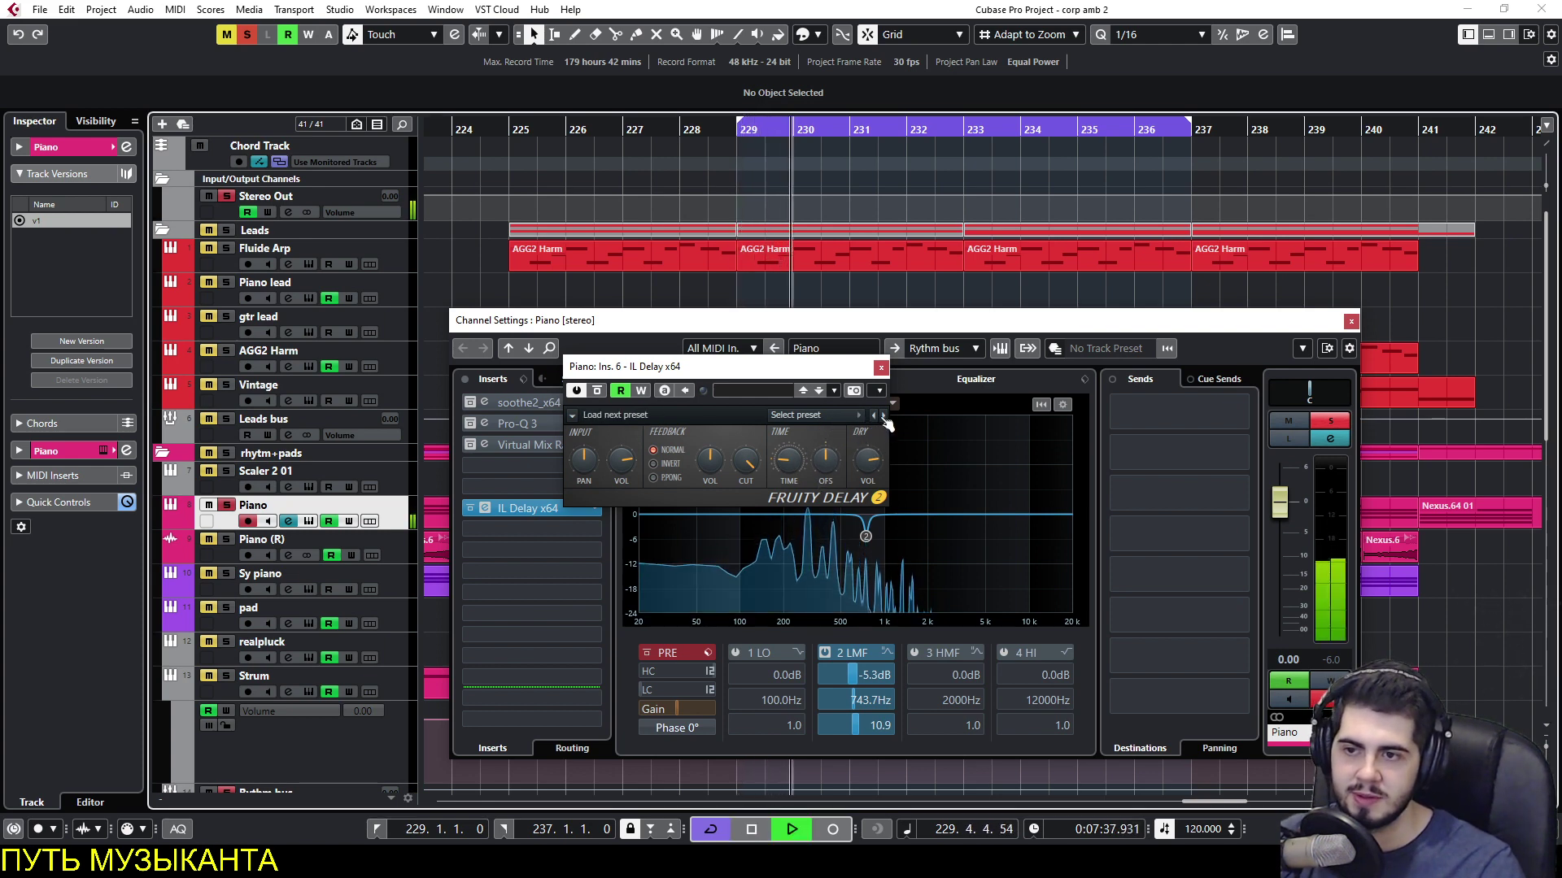
# Load IL Delay's Stereo effect preset, play the loop and switch to the Stereo effect (send) preset.
pyautogui.press('space')
pyautogui.click(830, 416)
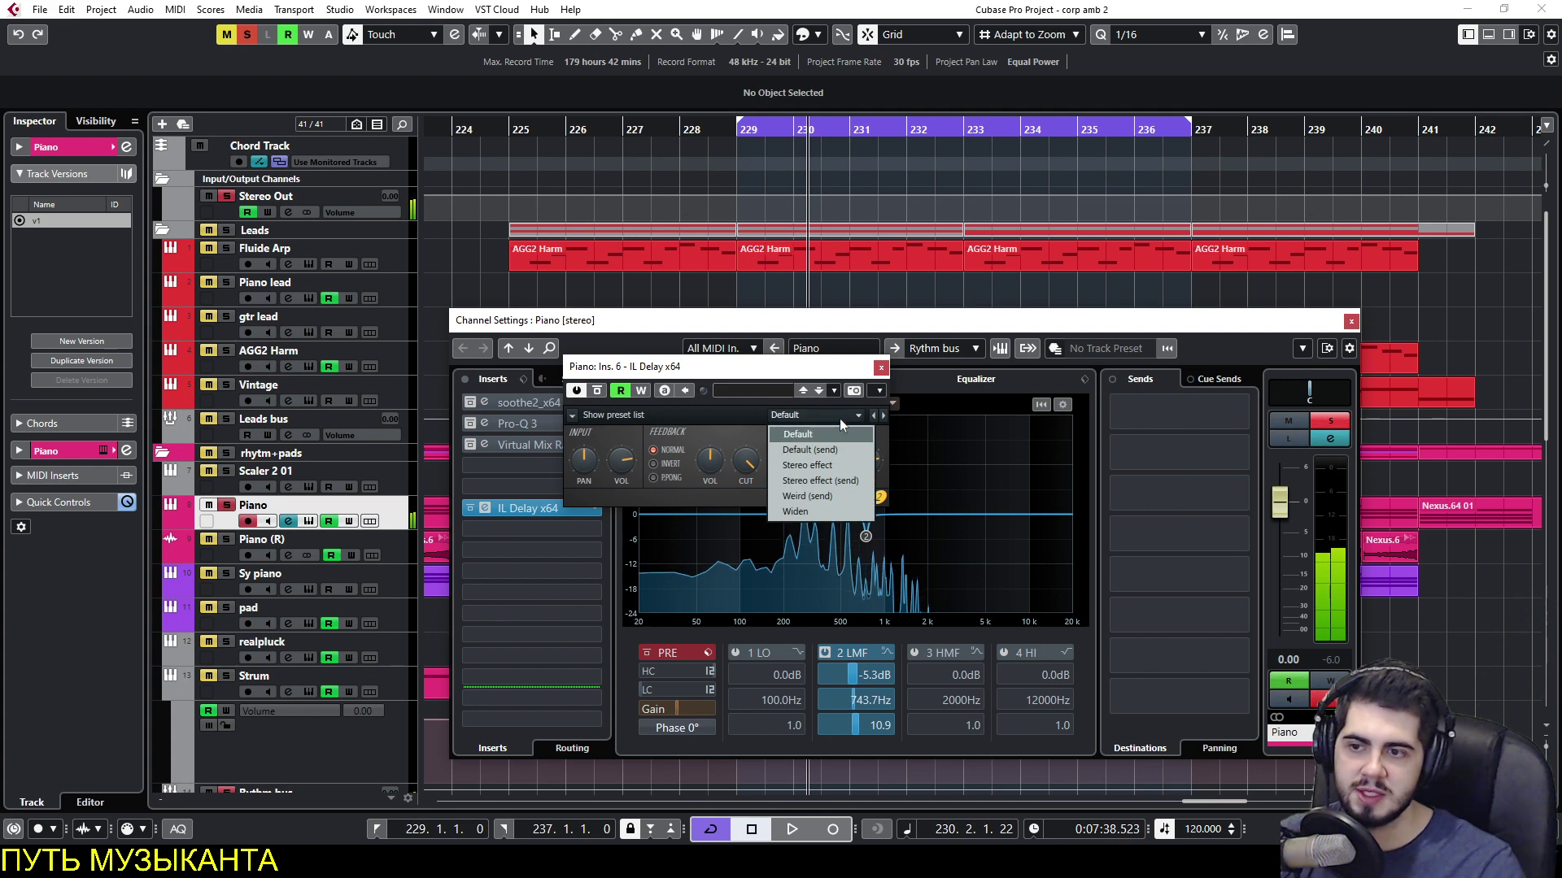
pyautogui.click(851, 463)
pyautogui.press('space')
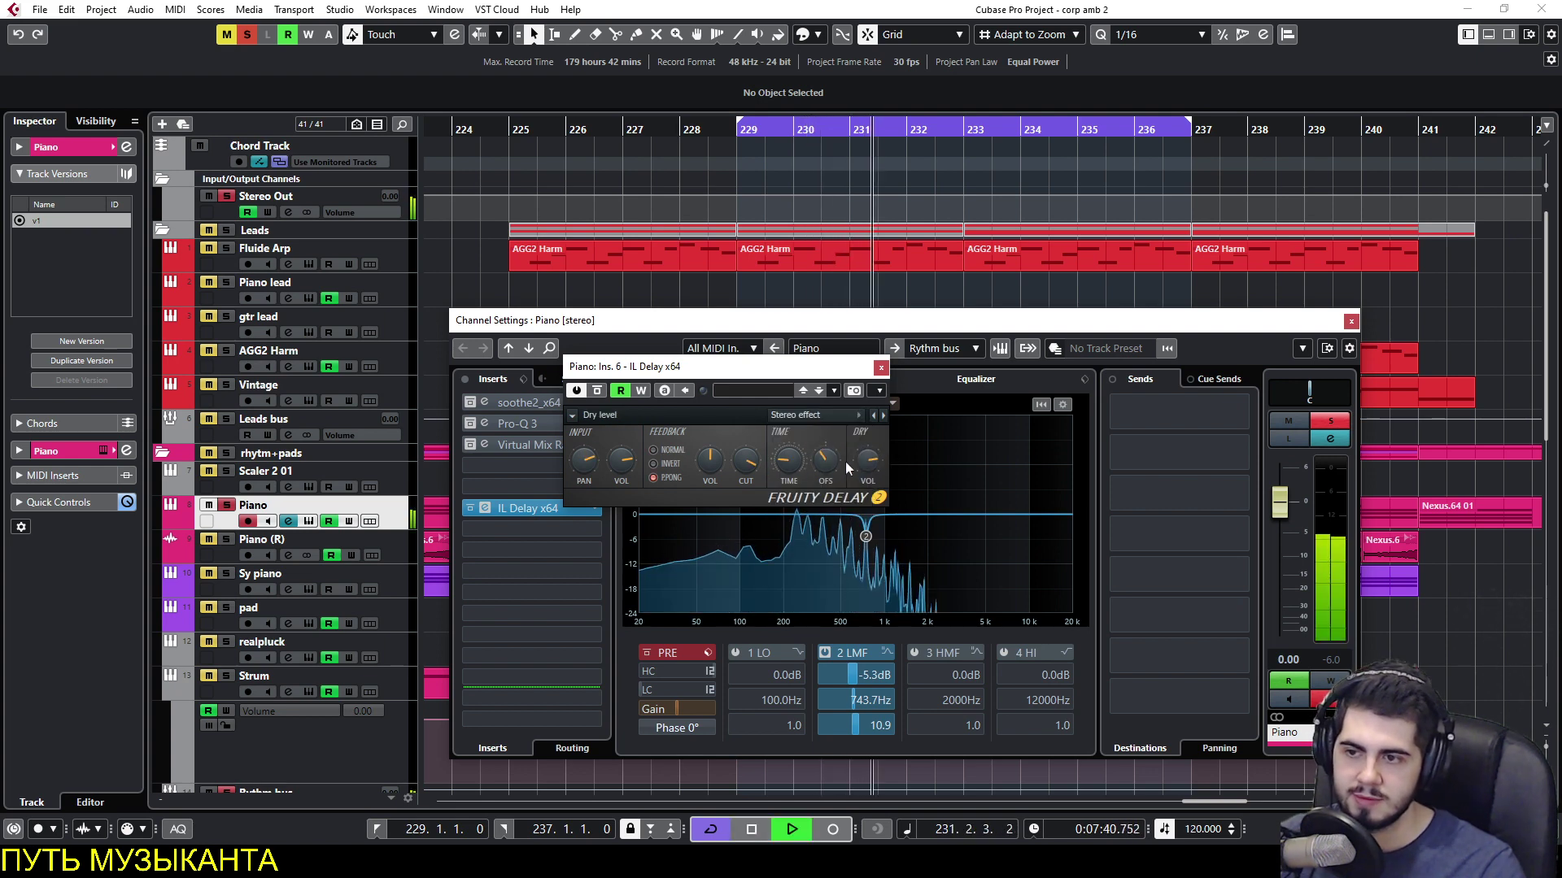
pyautogui.click(889, 417)
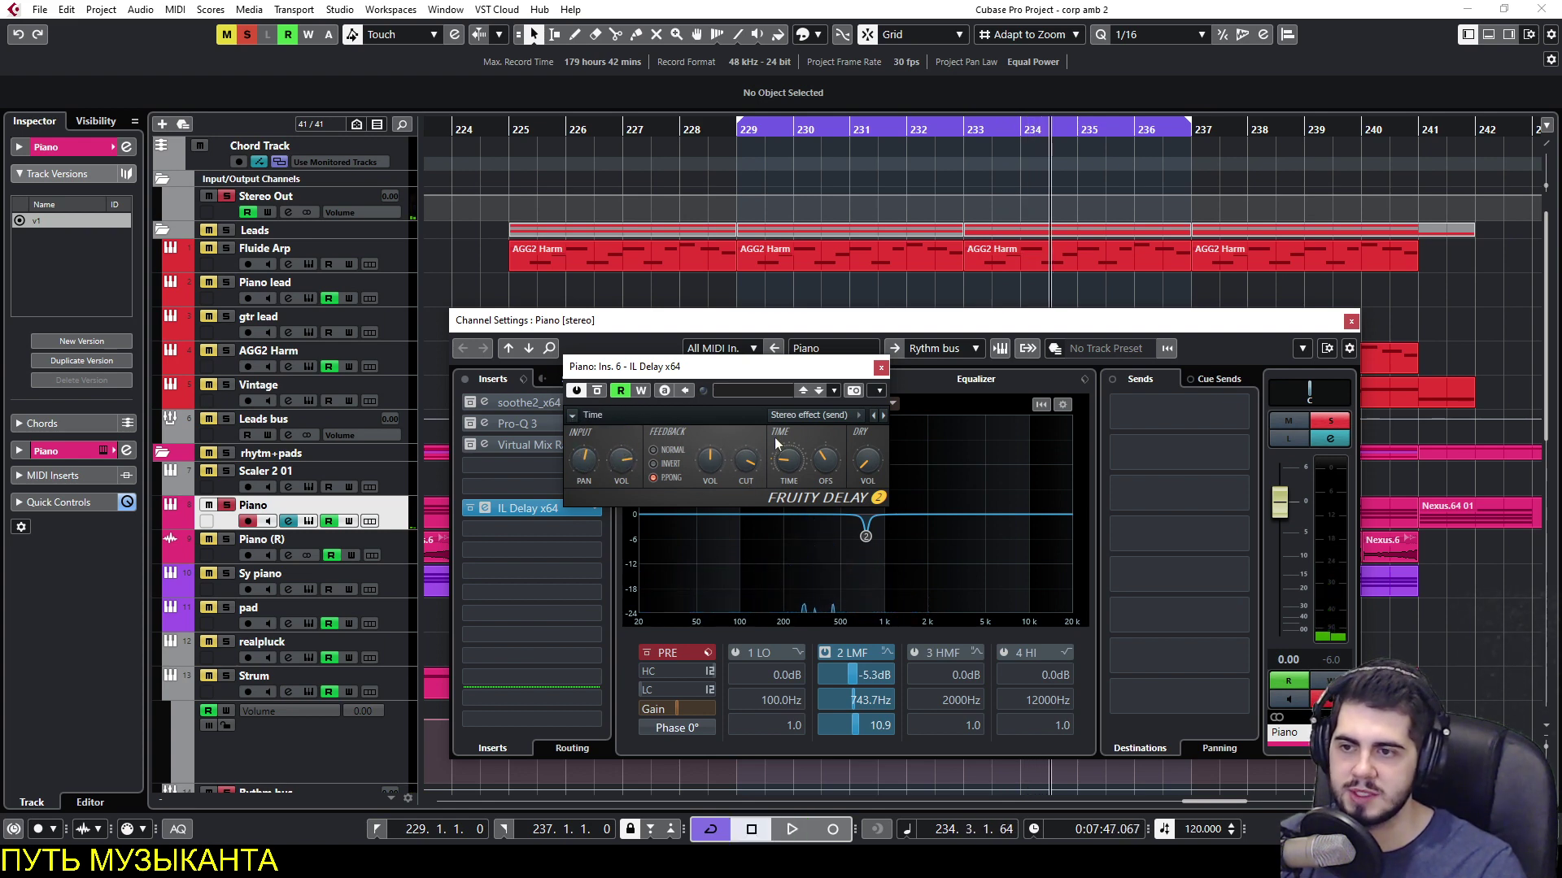
# Set IL Delay's feedback mode to Invert and audition the loop.
pyautogui.click(682, 457)
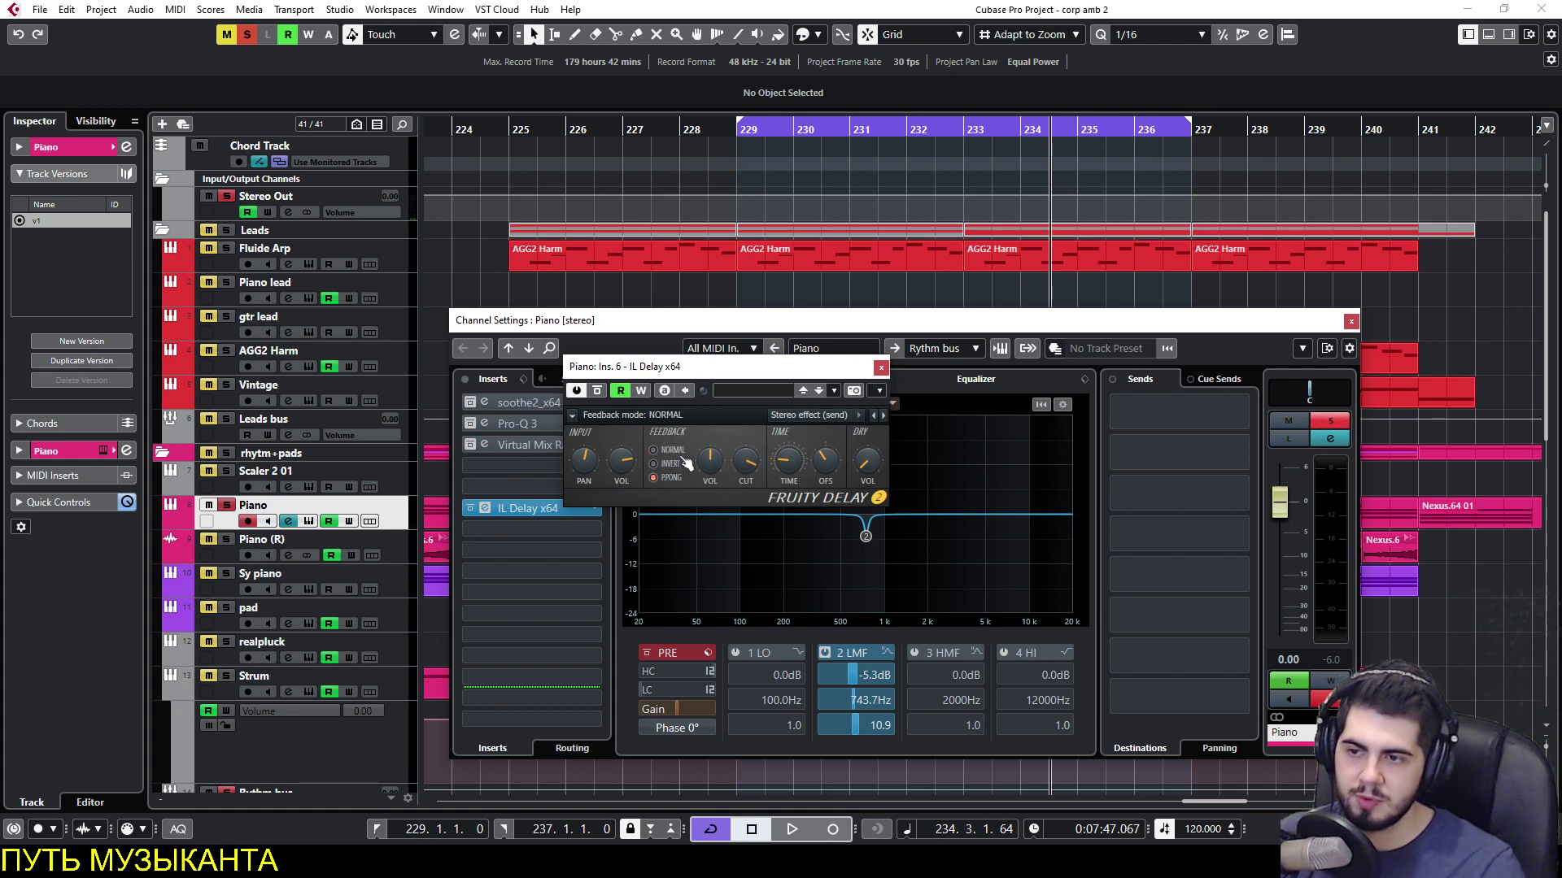
pyautogui.click(674, 464)
pyautogui.press('space')
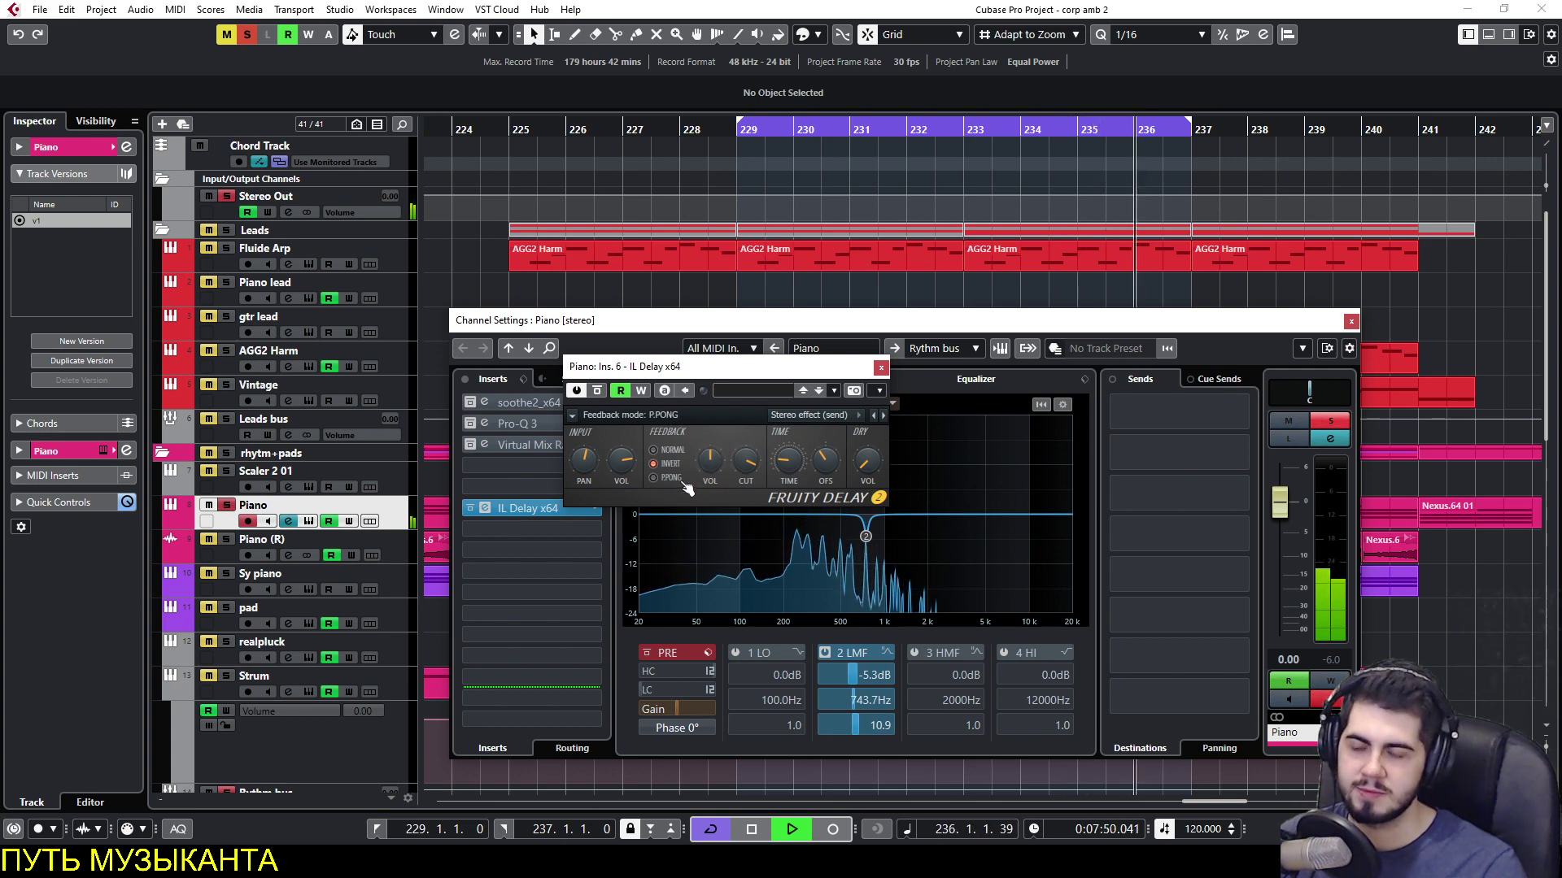
pyautogui.press('space')
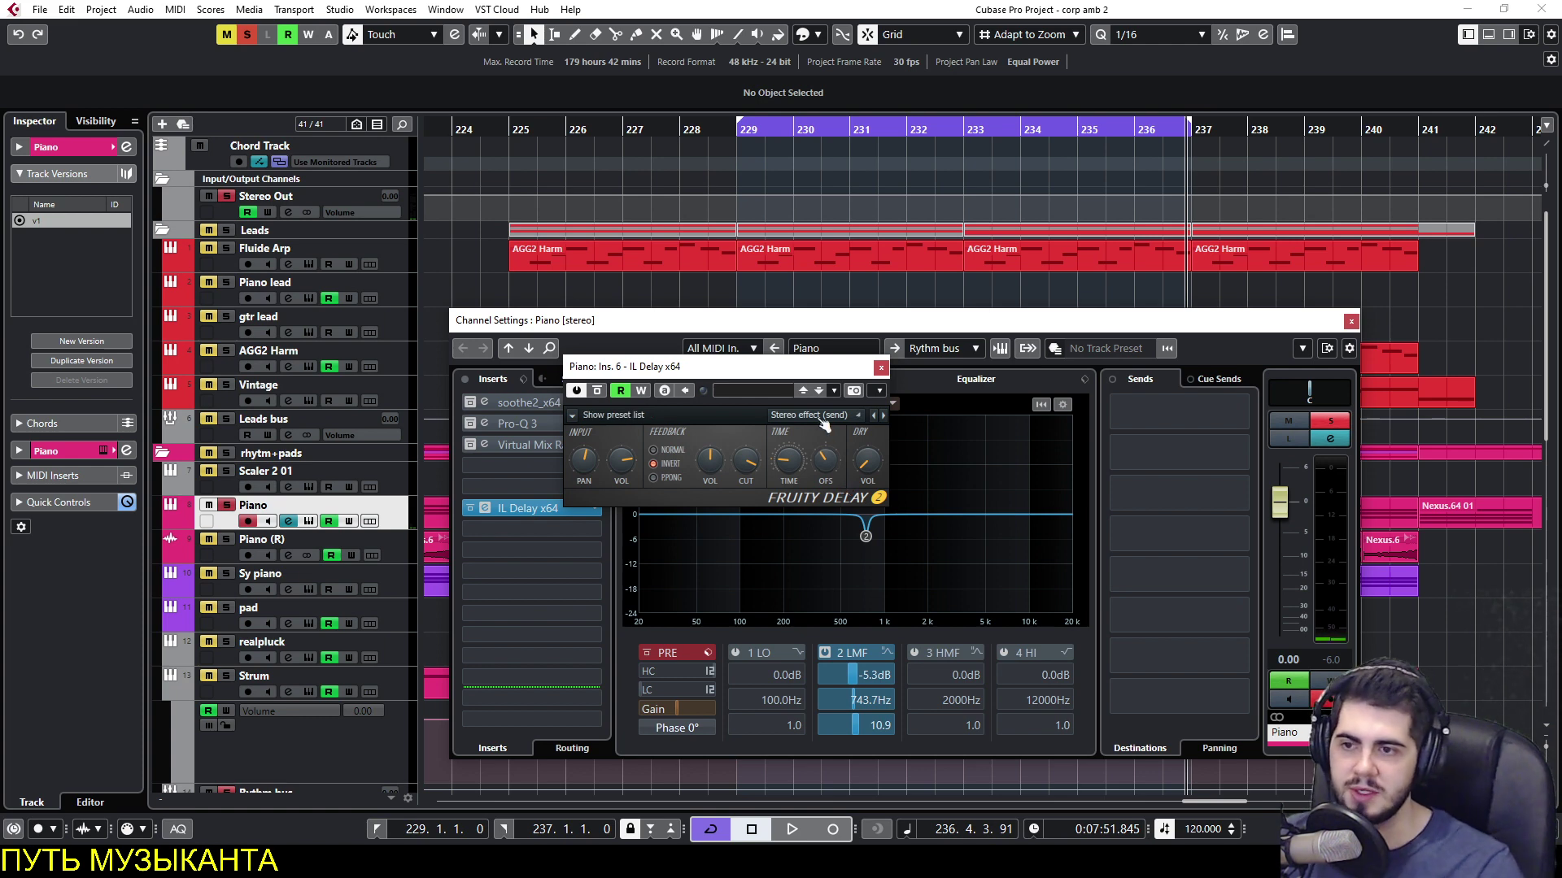
pyautogui.moveTo(708, 370); pyautogui.dragTo(765, 387)
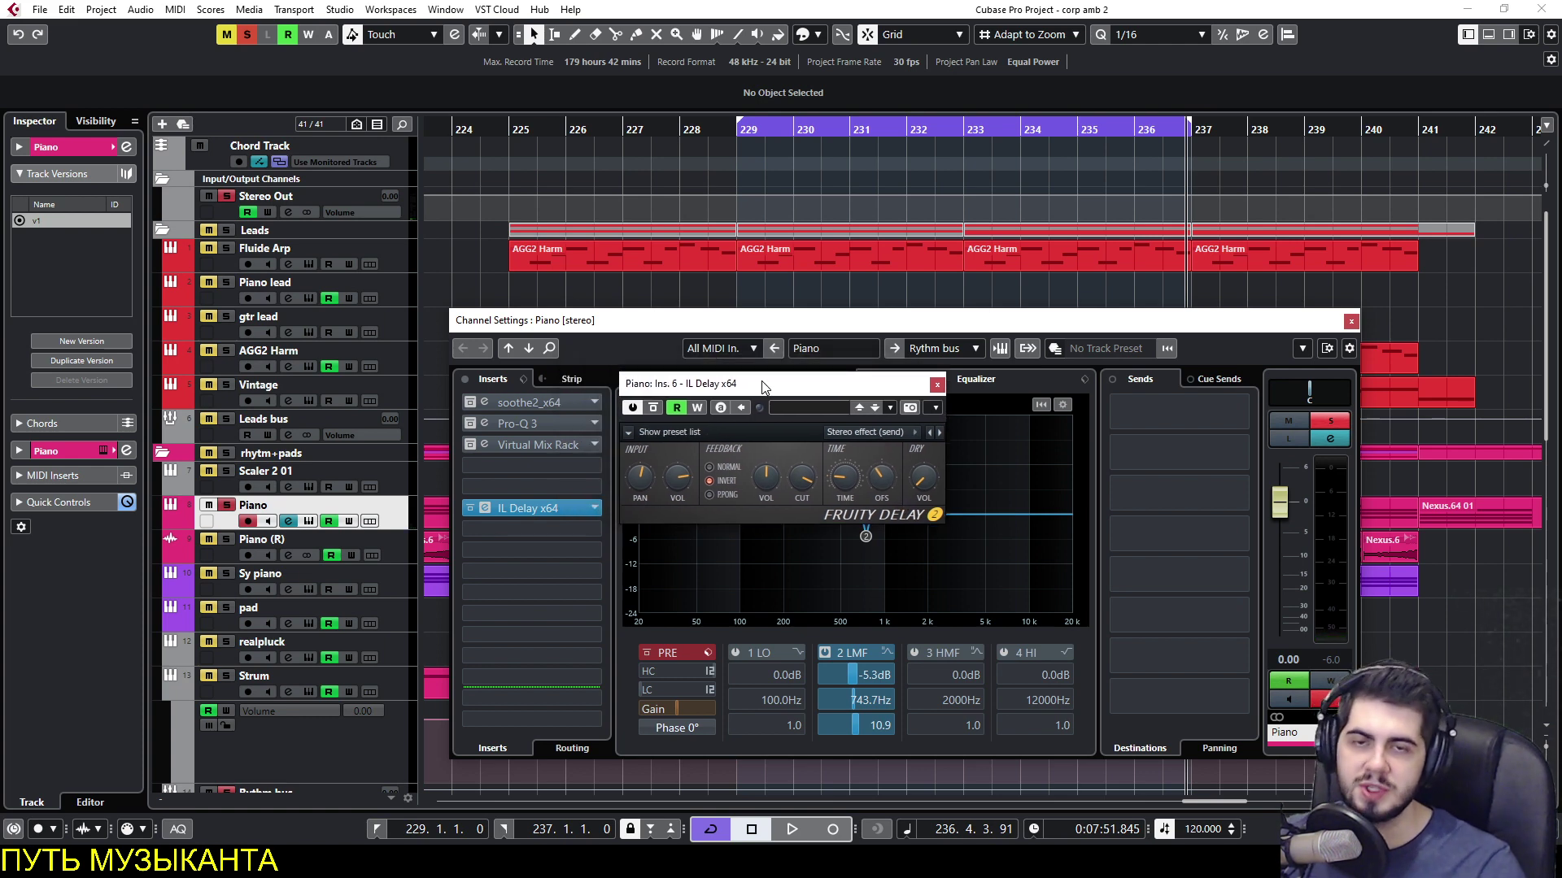
pyautogui.moveTo(865, 389); pyautogui.dragTo(804, 328)
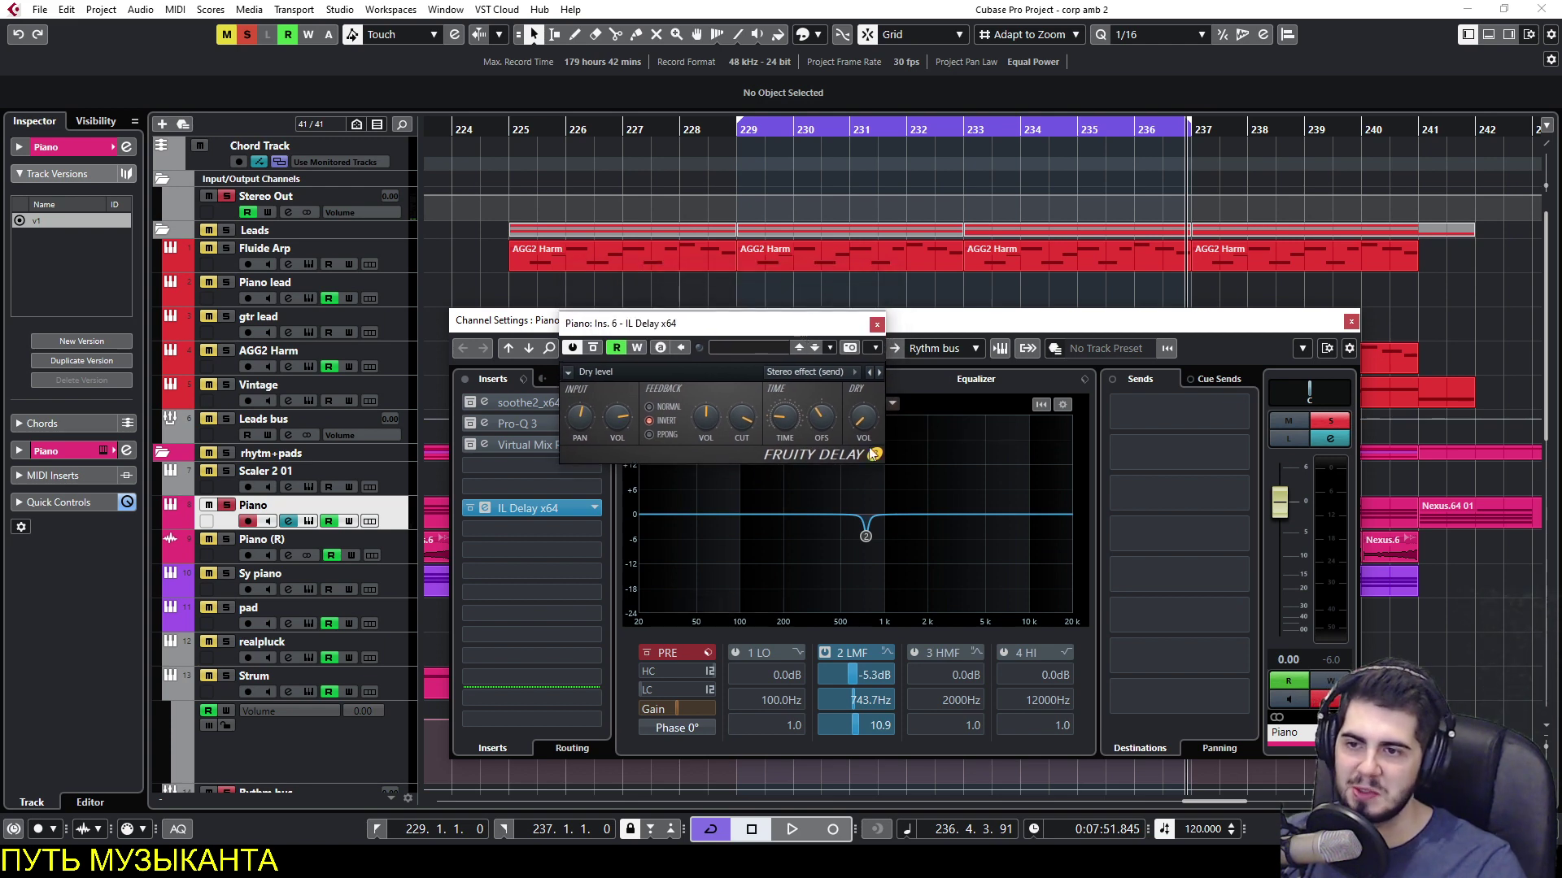
pyautogui.press('space')
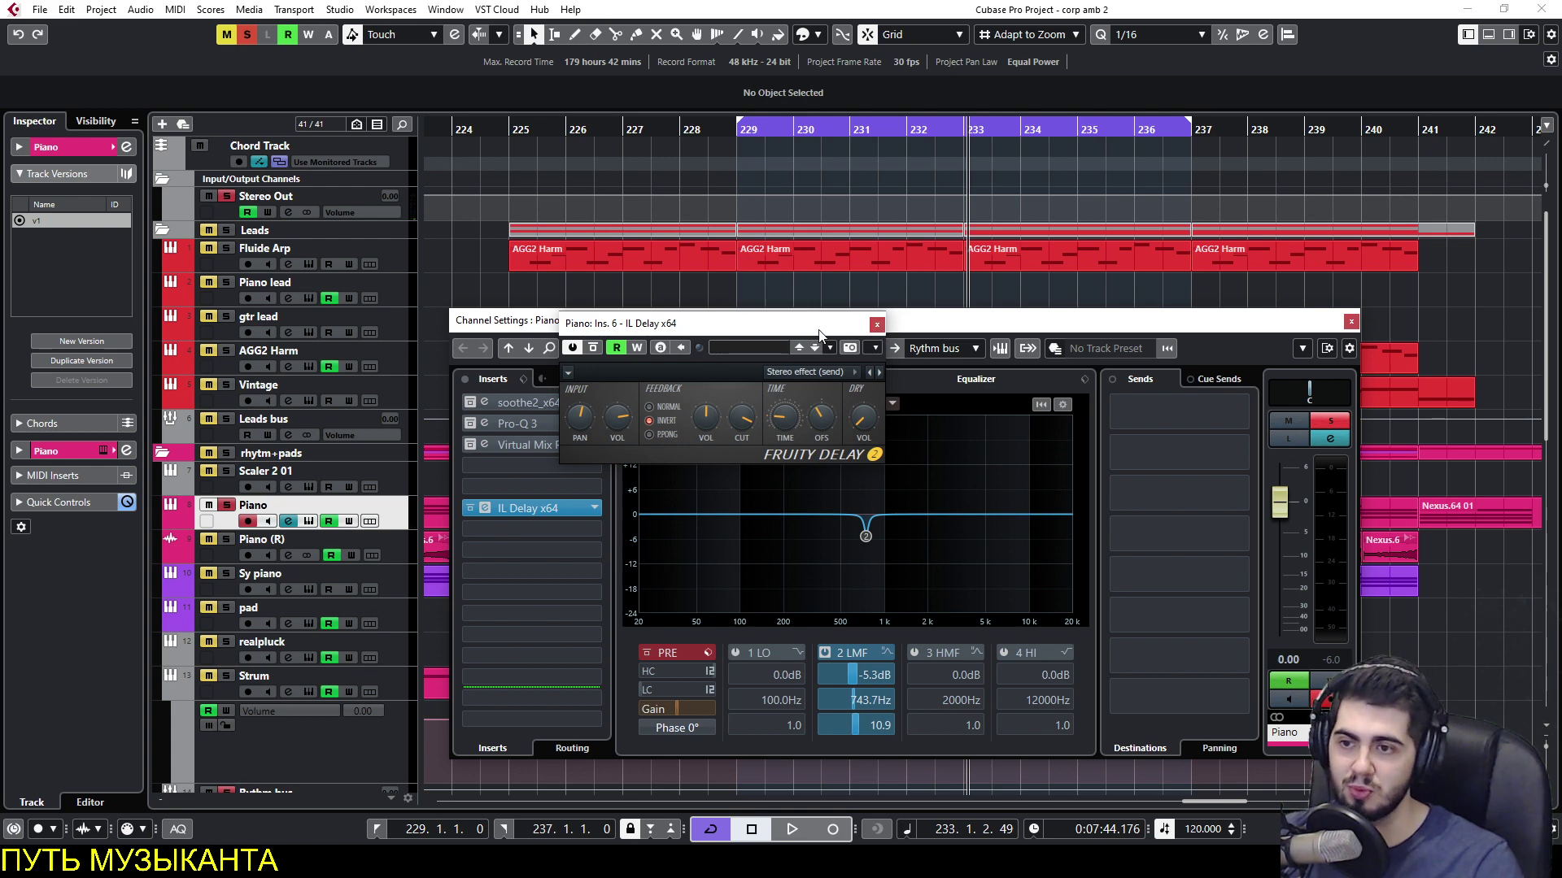
pyautogui.moveTo(818, 329); pyautogui.dragTo(832, 328)
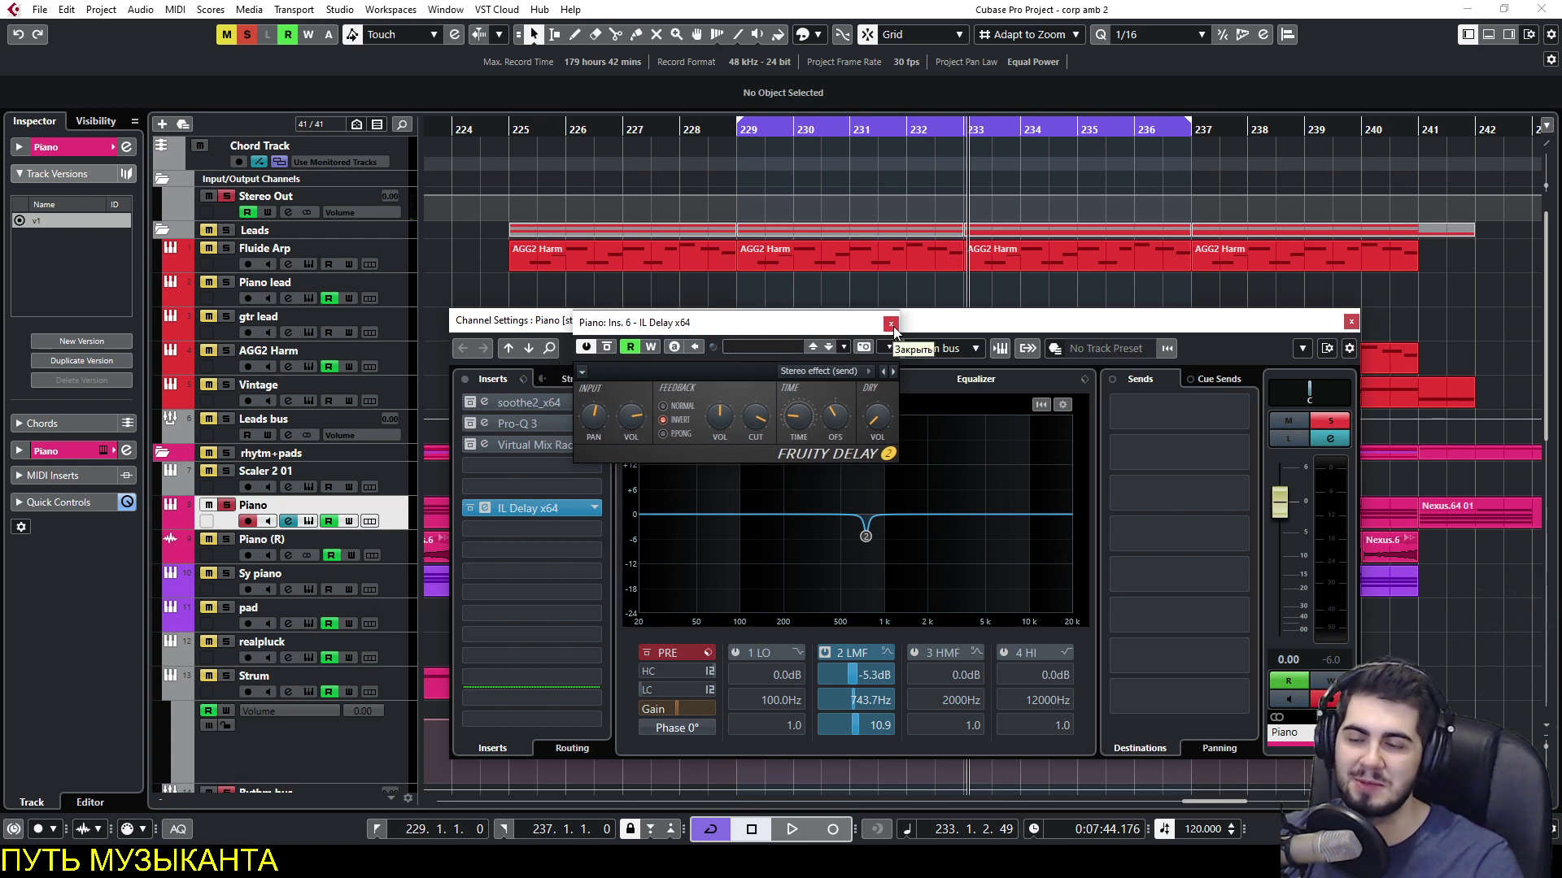
# Replace IL Delay in Piano's sixth insert slot with IL Gross Beat x64.
pyautogui.click(891, 325)
pyautogui.click(595, 509)
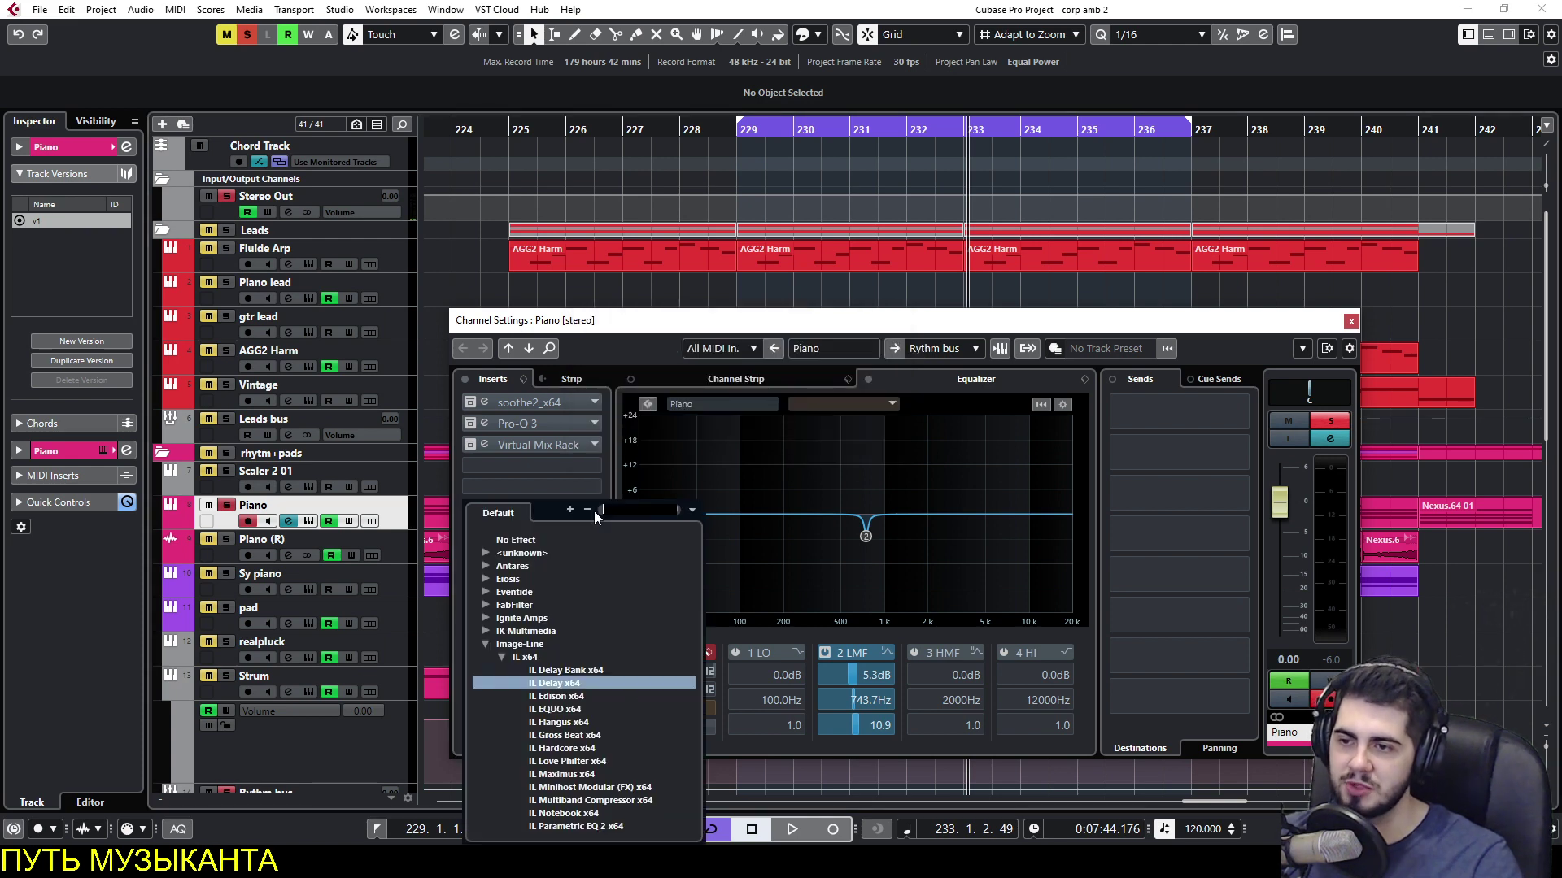
pyautogui.scroll(-2, 605, 670)
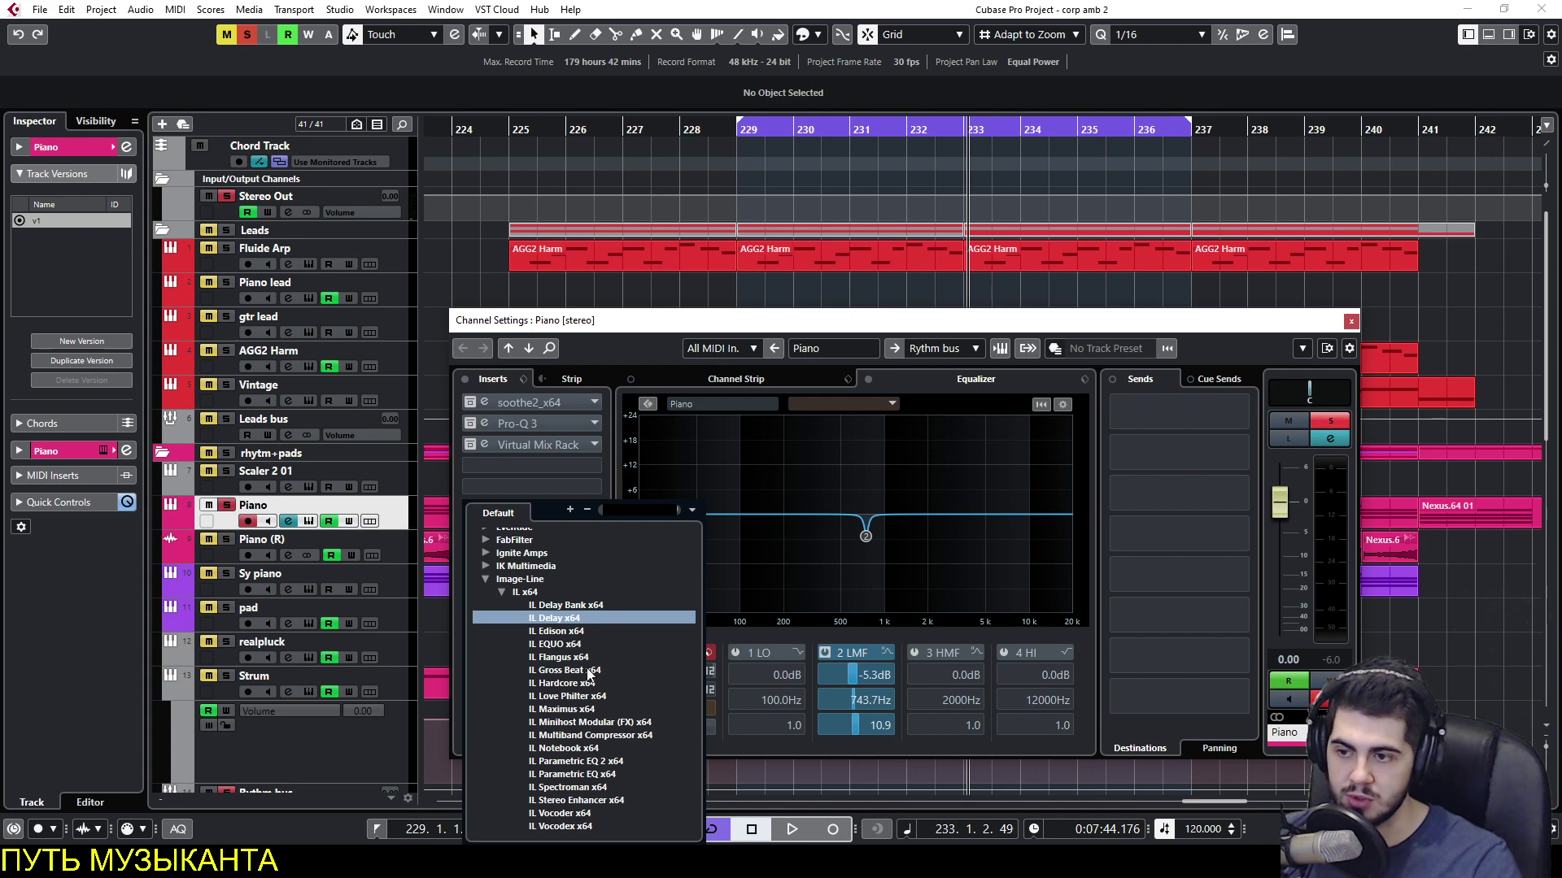
pyautogui.click(582, 670)
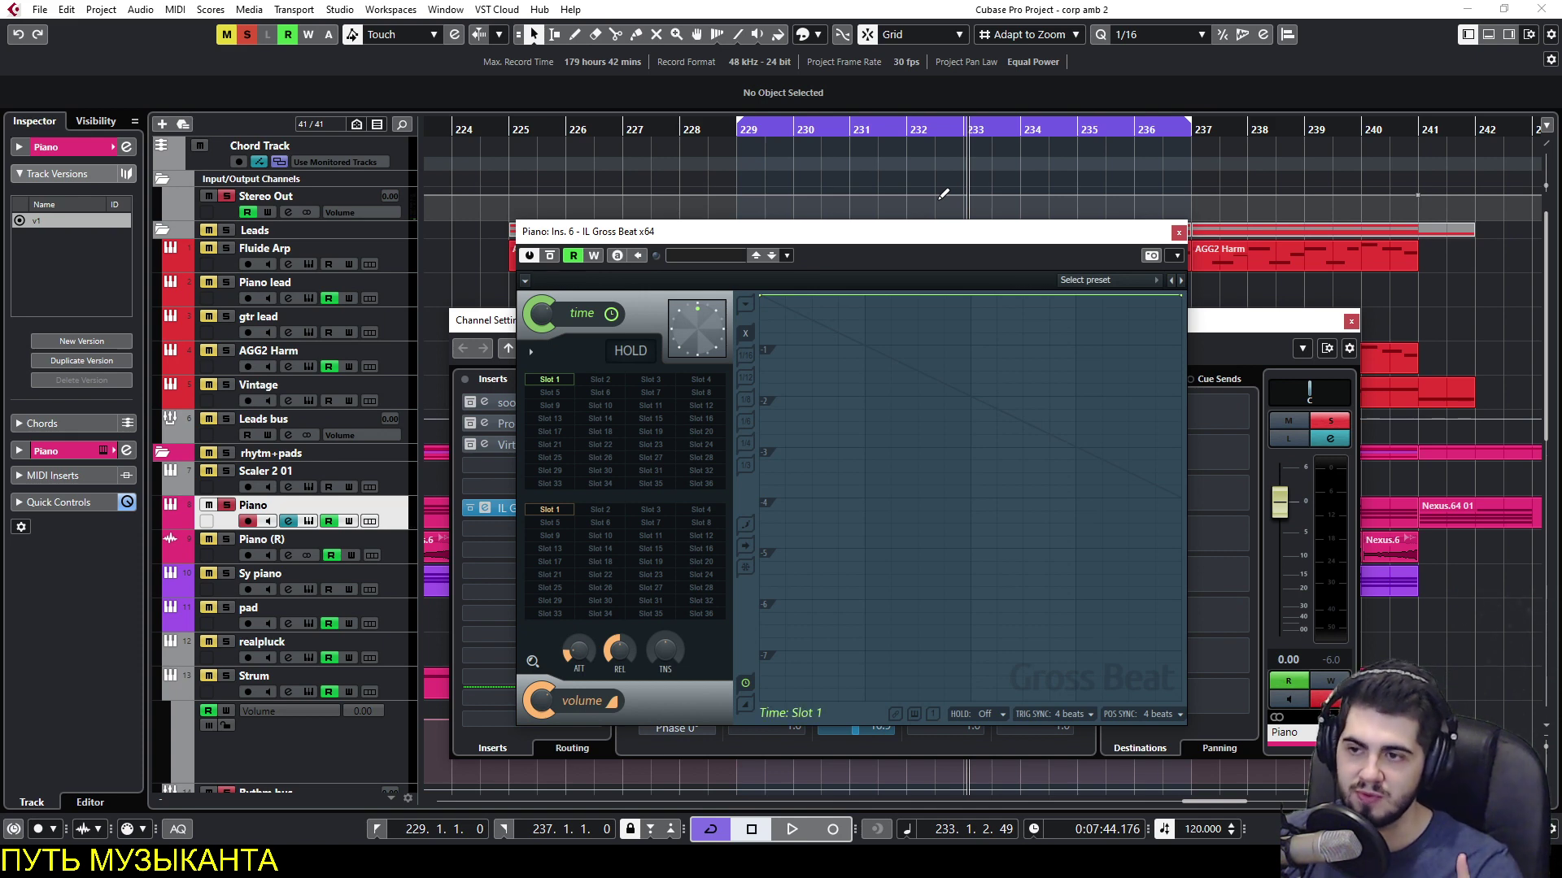
pyautogui.moveTo(943, 247); pyautogui.dragTo(927, 242)
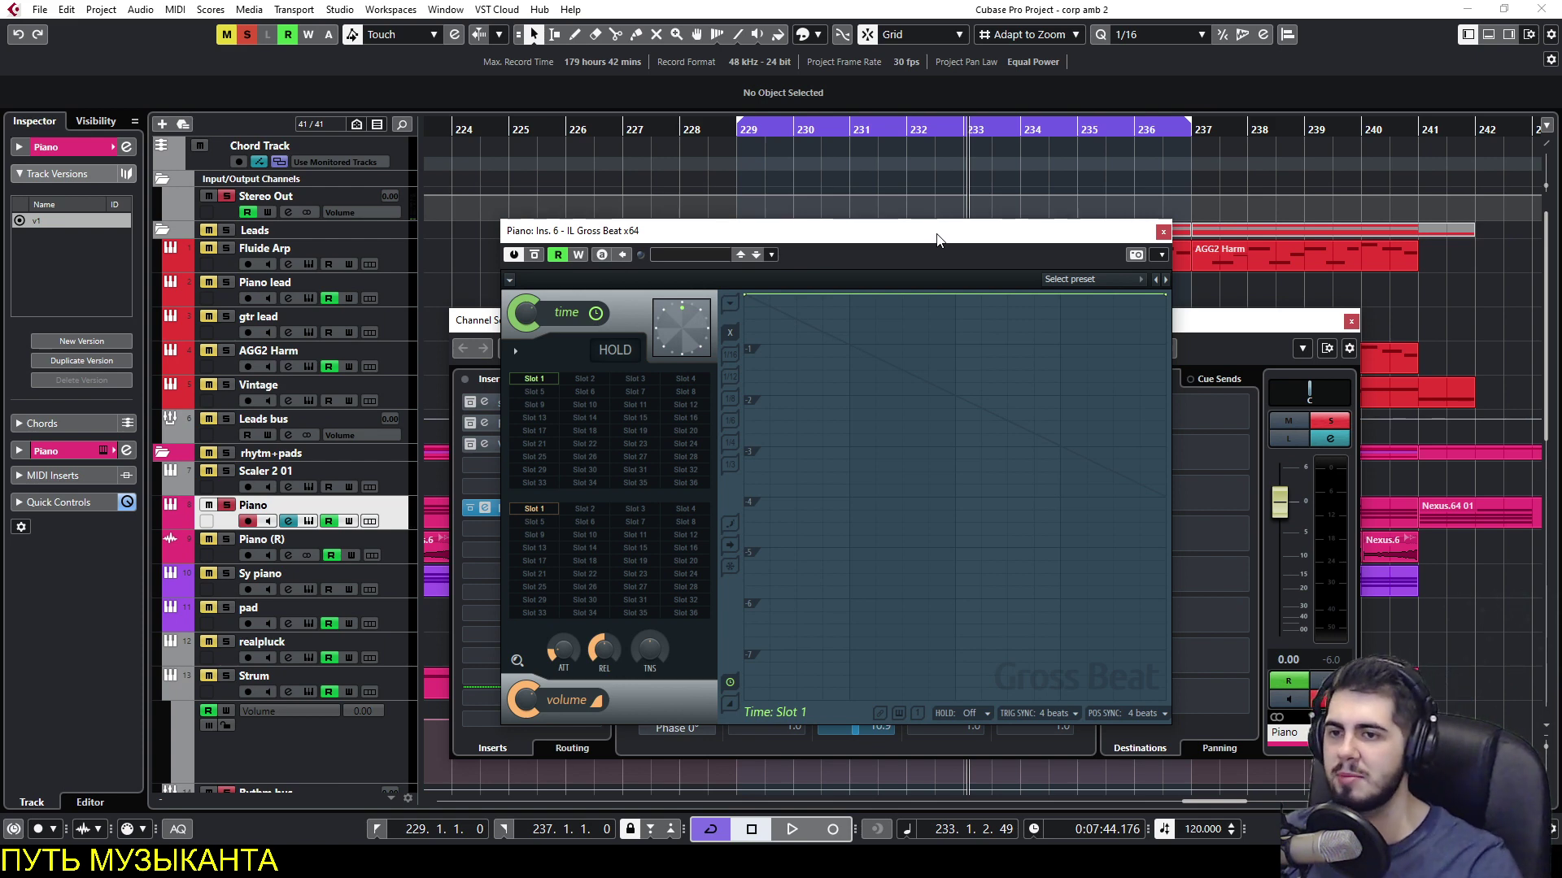
pyautogui.moveTo(937, 238)
pyautogui.mouseDown()
pyautogui.moveTo(954, 236)
pyautogui.moveTo(928, 252)
pyautogui.moveTo(931, 237)
pyautogui.mouseUp()
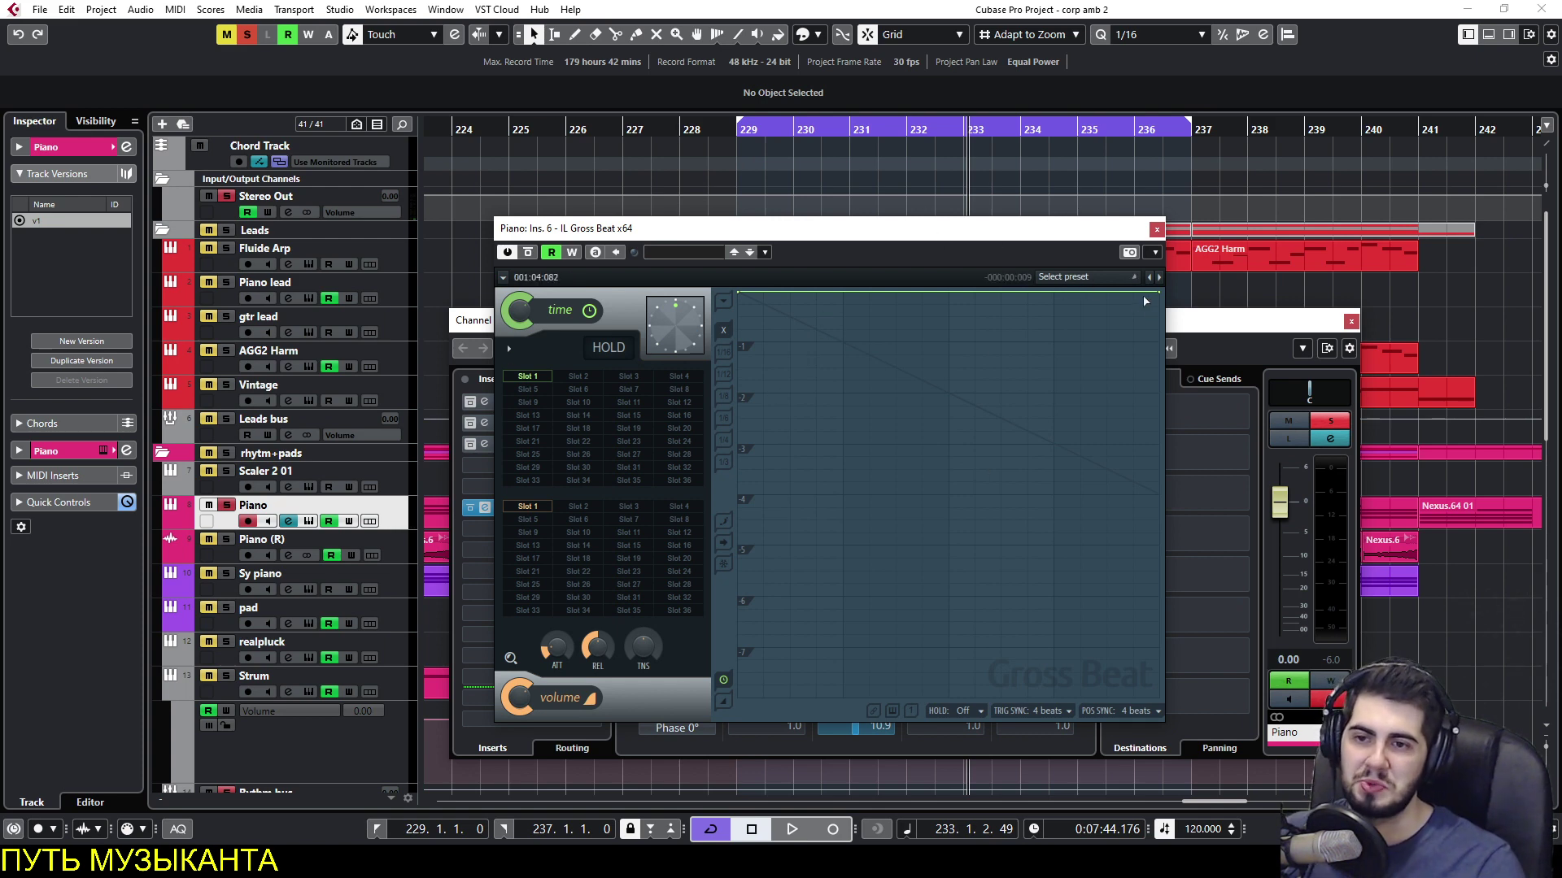
# Load Gross Beat's Momentary preset, choose the 1/2 Speed time pattern and play the loop.
pyautogui.click(1105, 278)
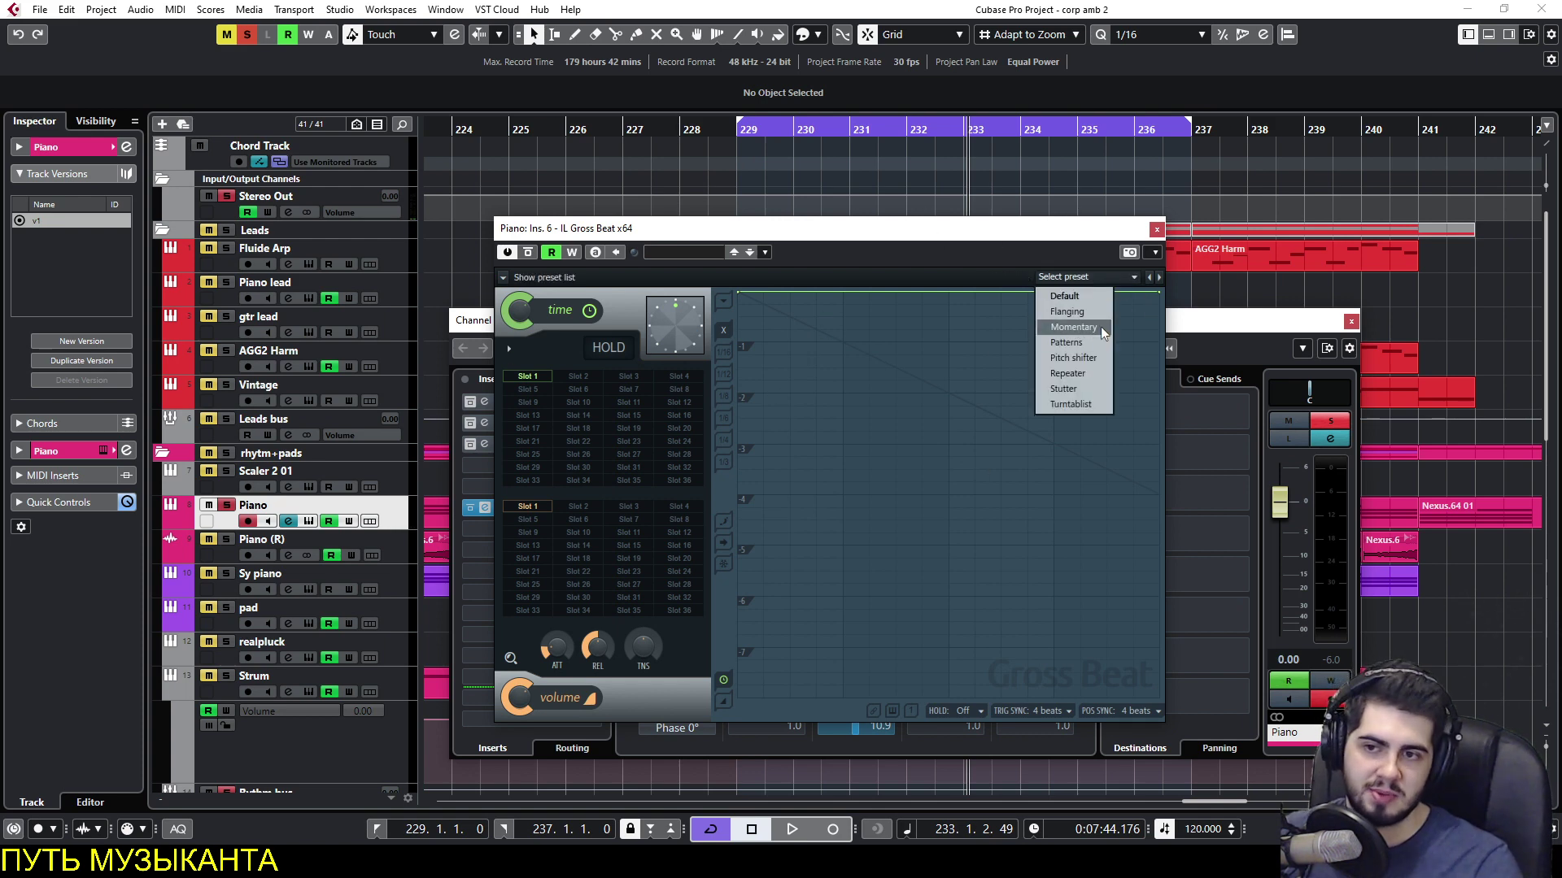
pyautogui.click(1075, 327)
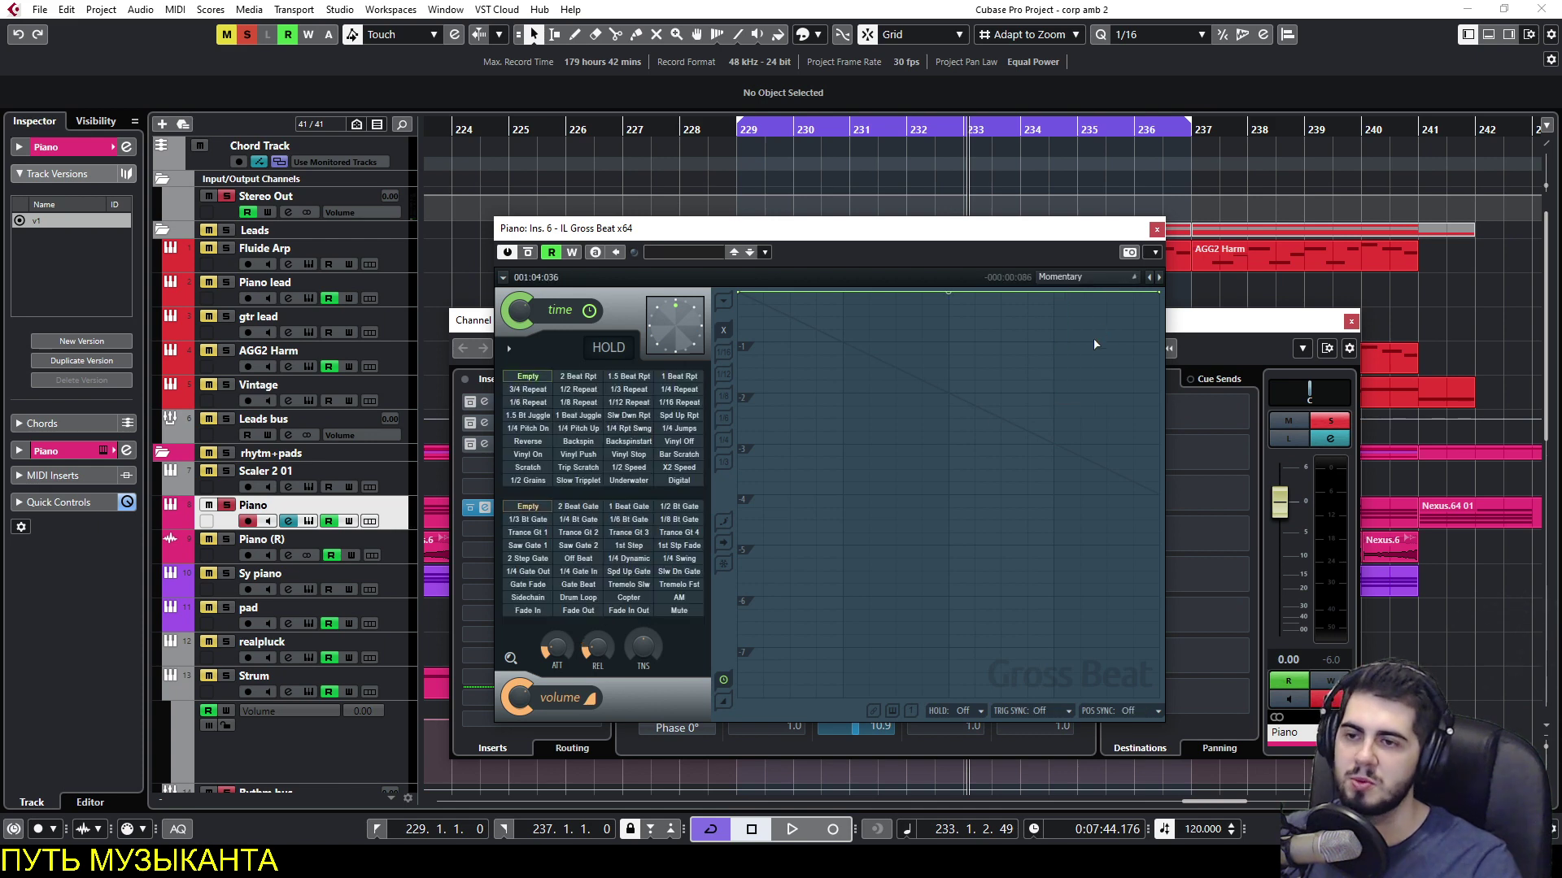
pyautogui.click(629, 467)
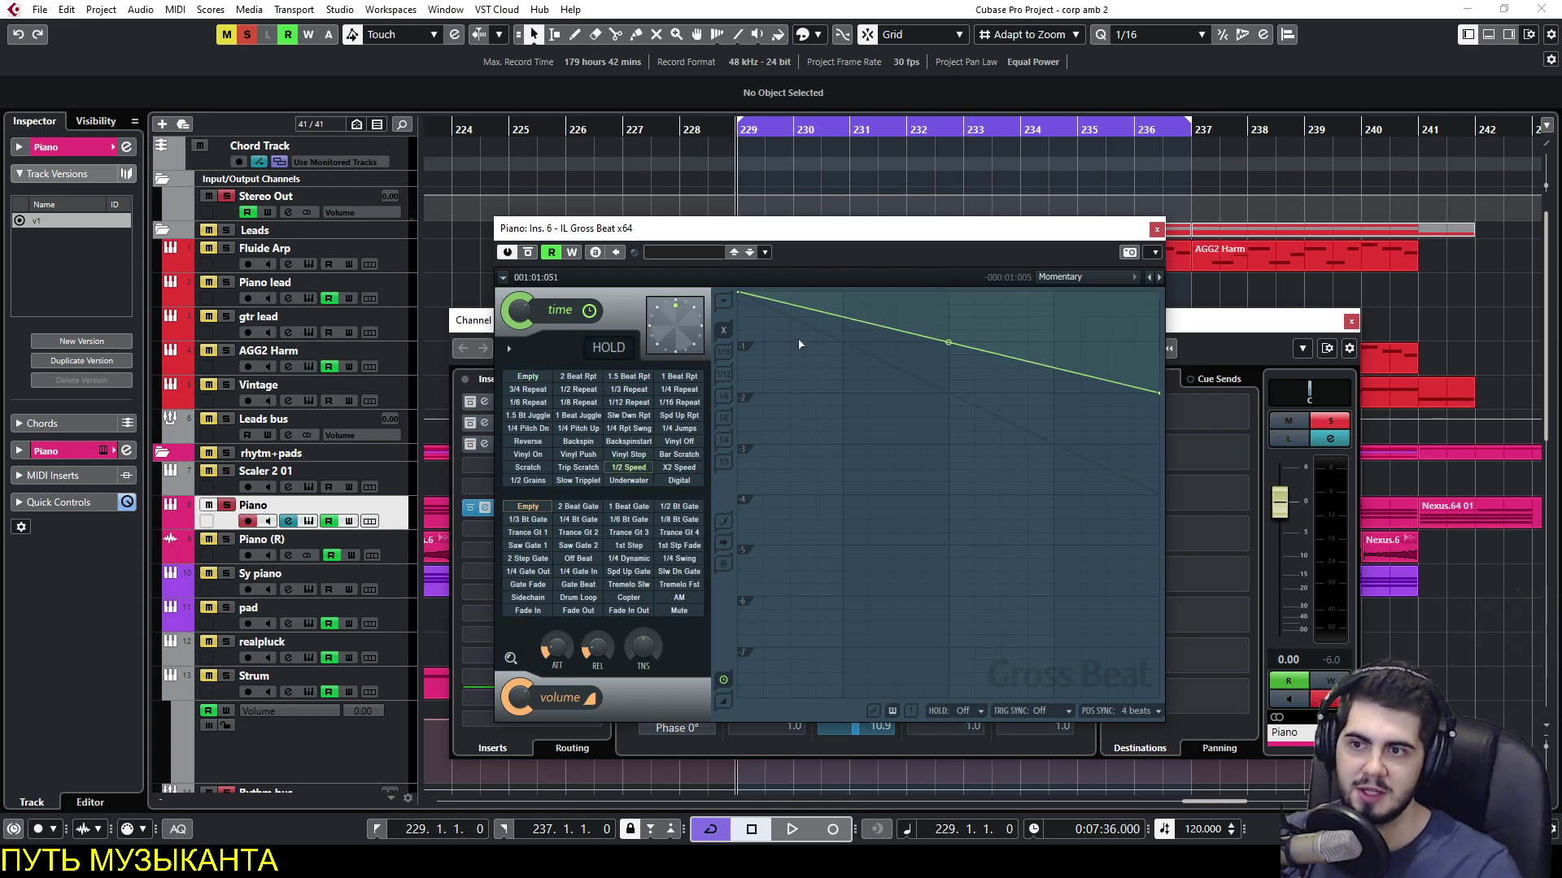
pyautogui.press('space')
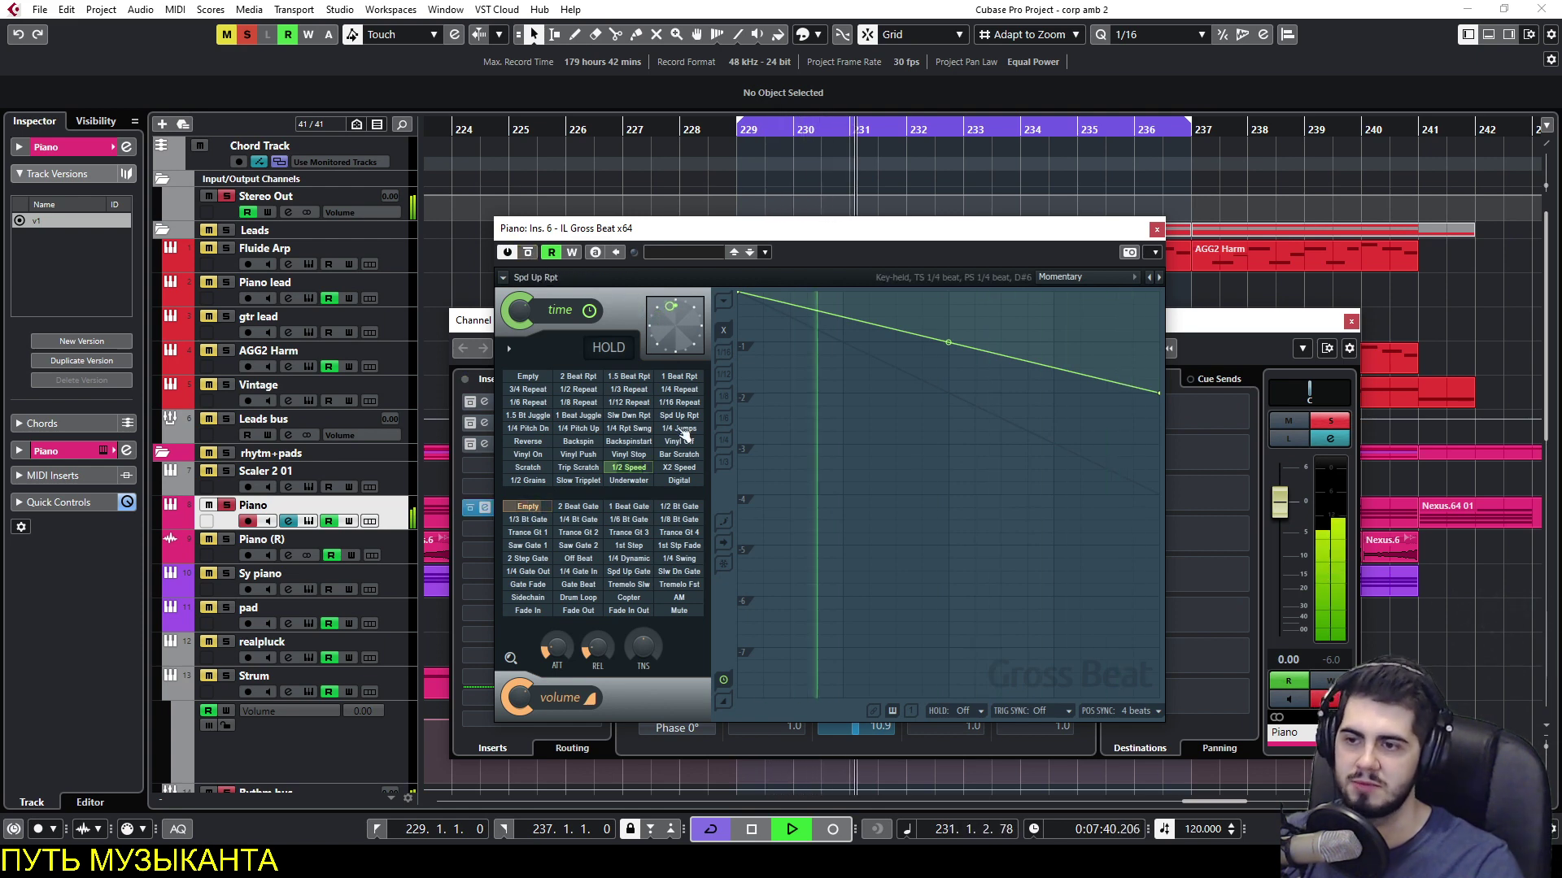
pyautogui.press('space')
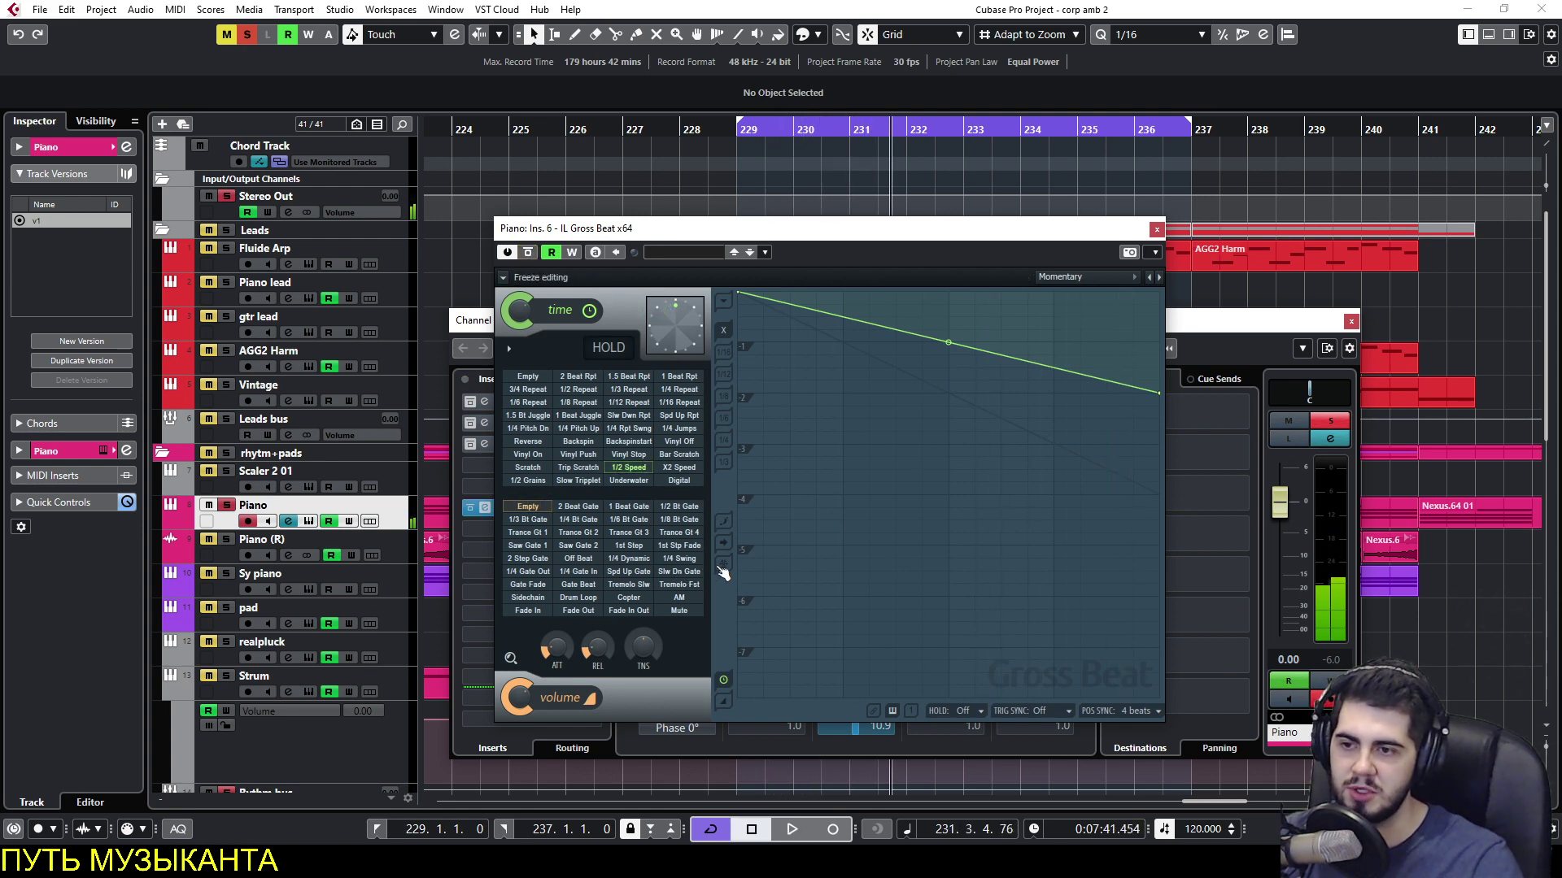
# Audition Gross Beat's volume patterns 1/4 Dynamic, 1/4 Swing and Slw Dn Gate during playback, ending on 1/4 Bt Gate.
pyautogui.click(641, 561)
pyautogui.press('space')
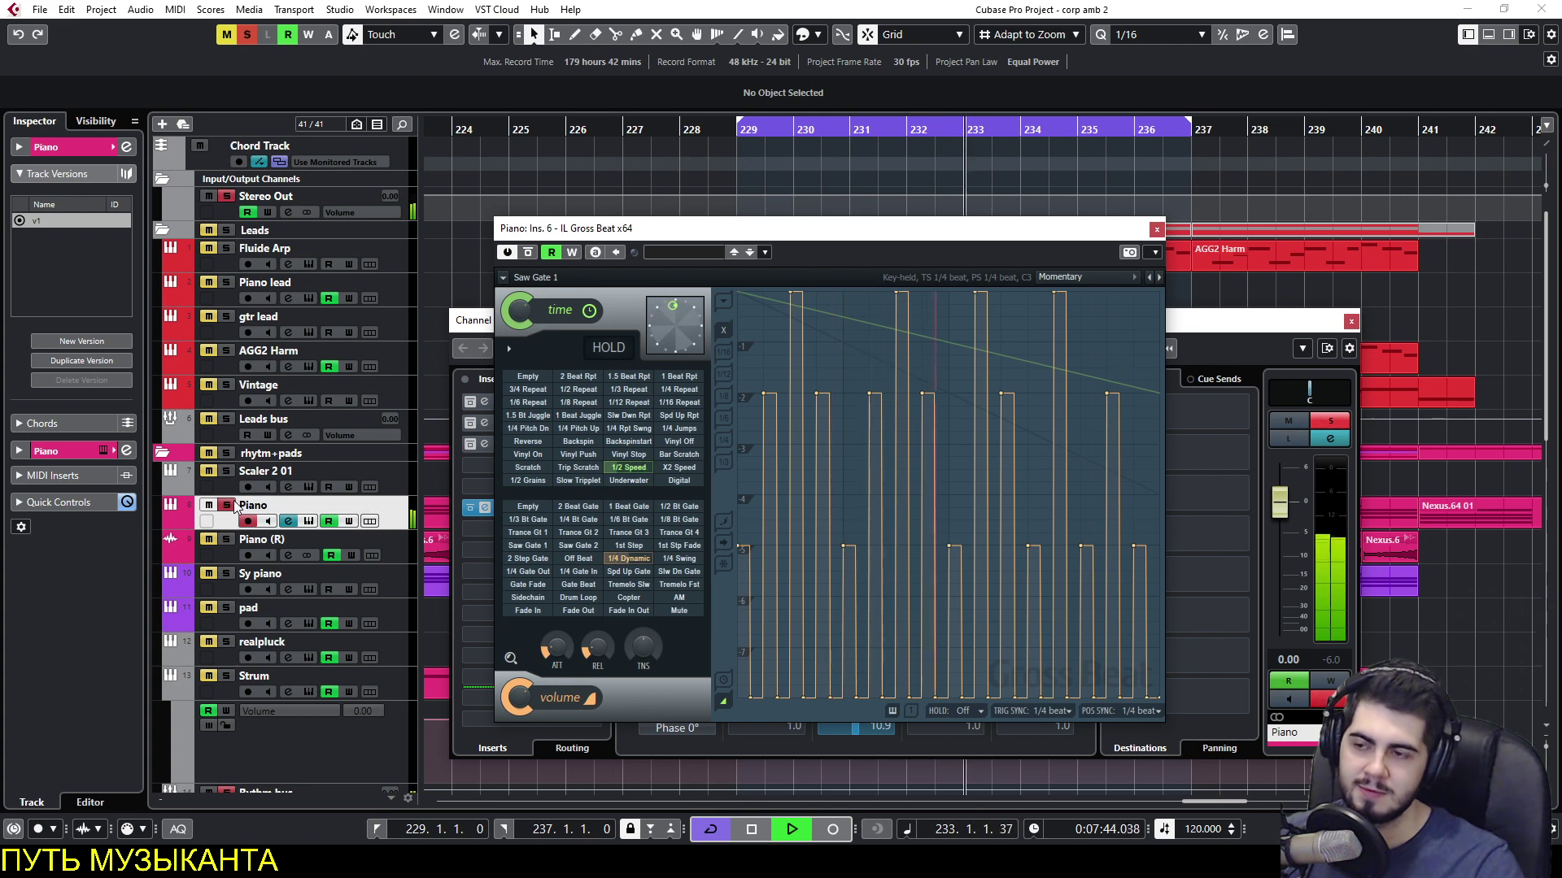
pyautogui.click(679, 559)
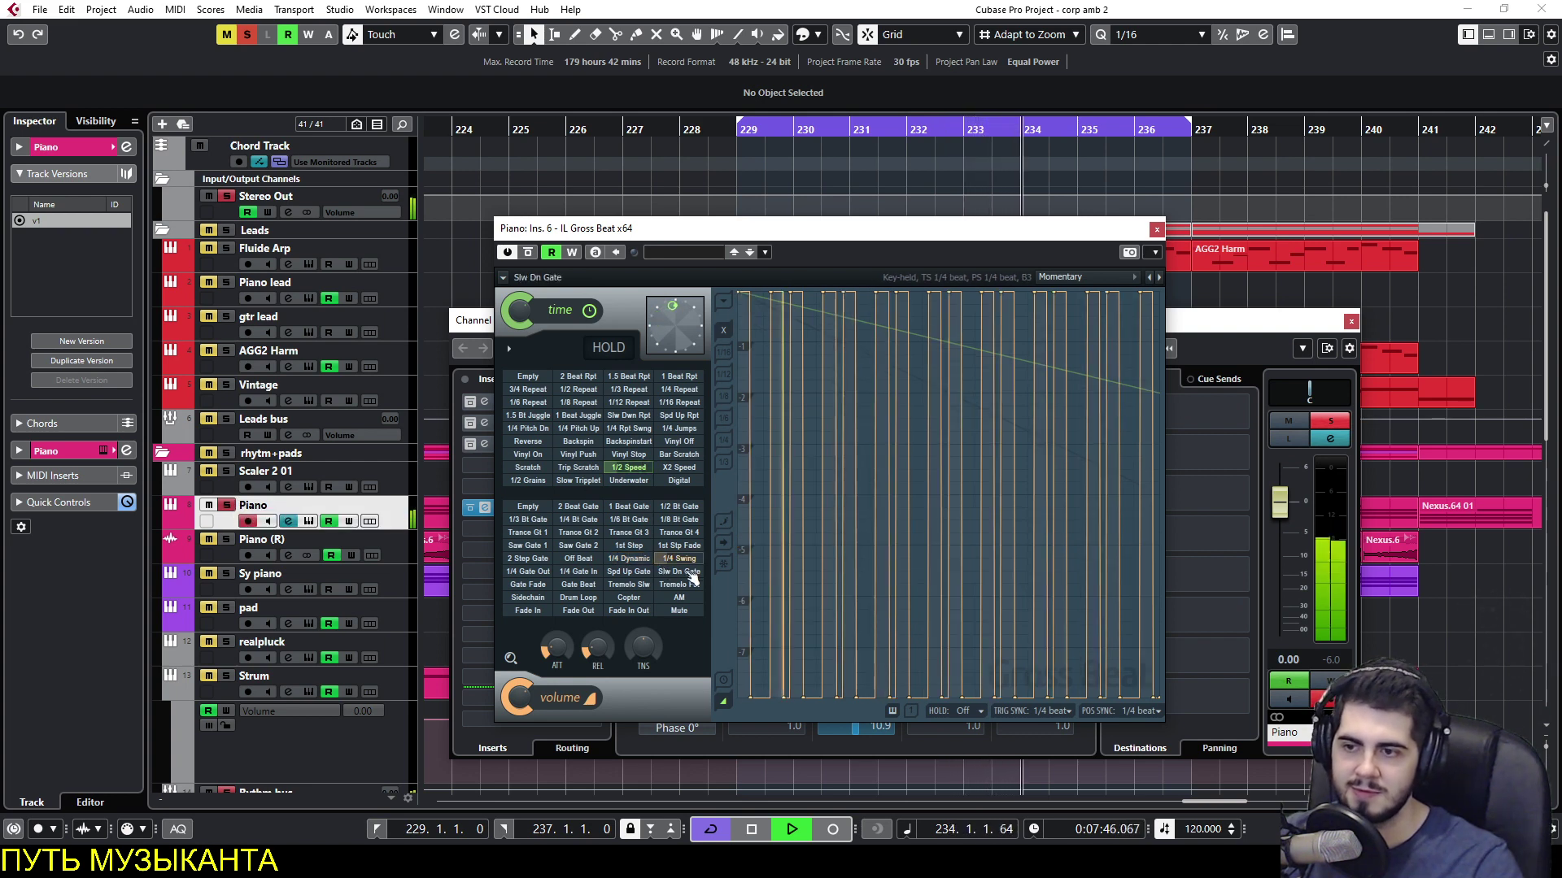
pyautogui.click(679, 571)
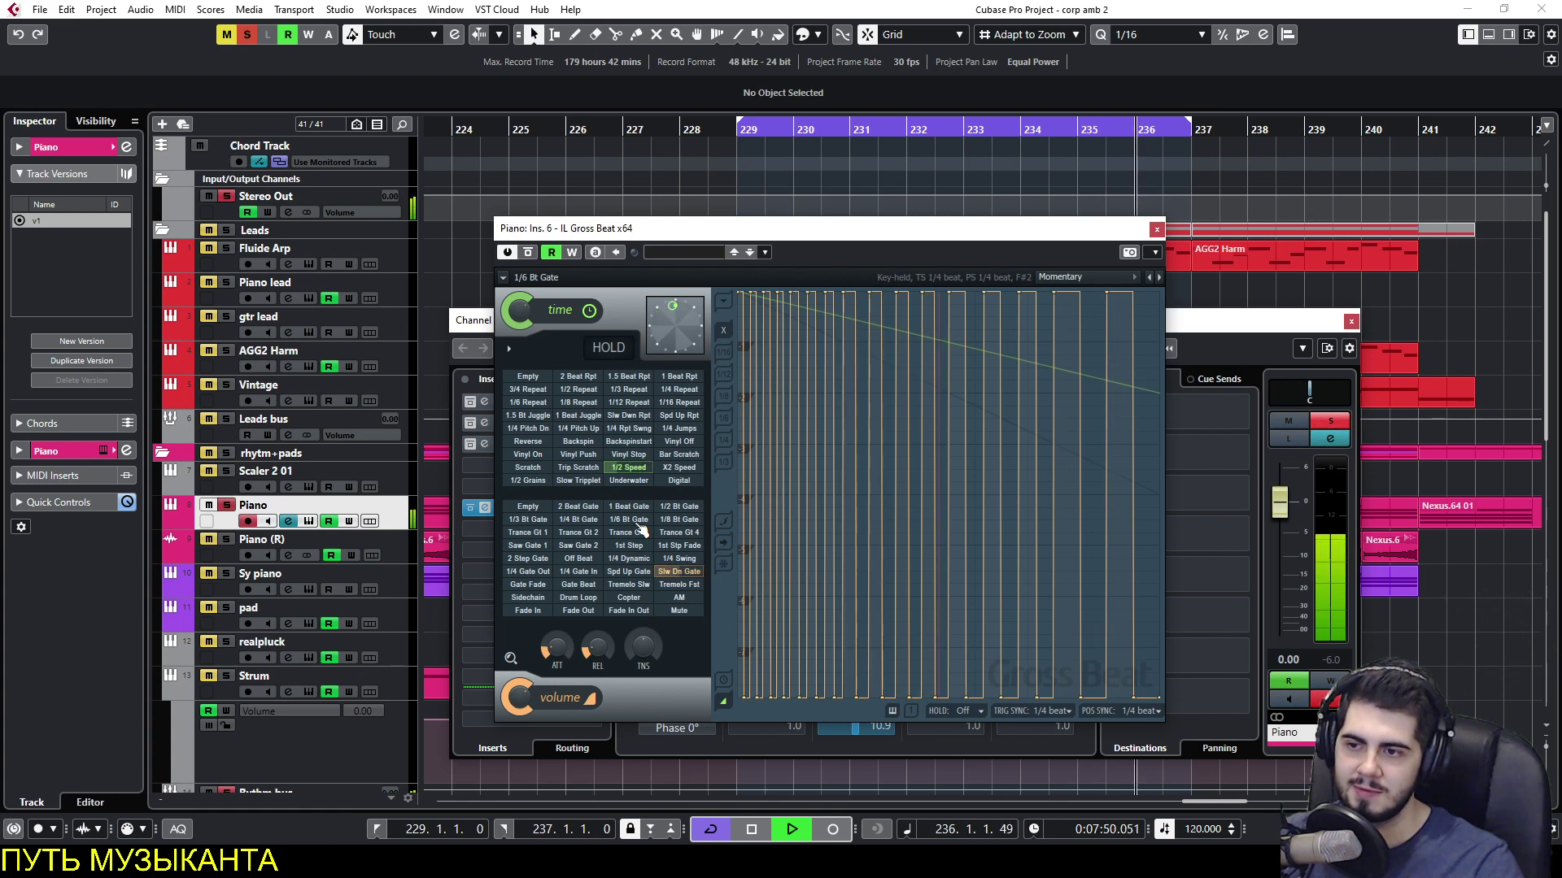
pyautogui.click(579, 520)
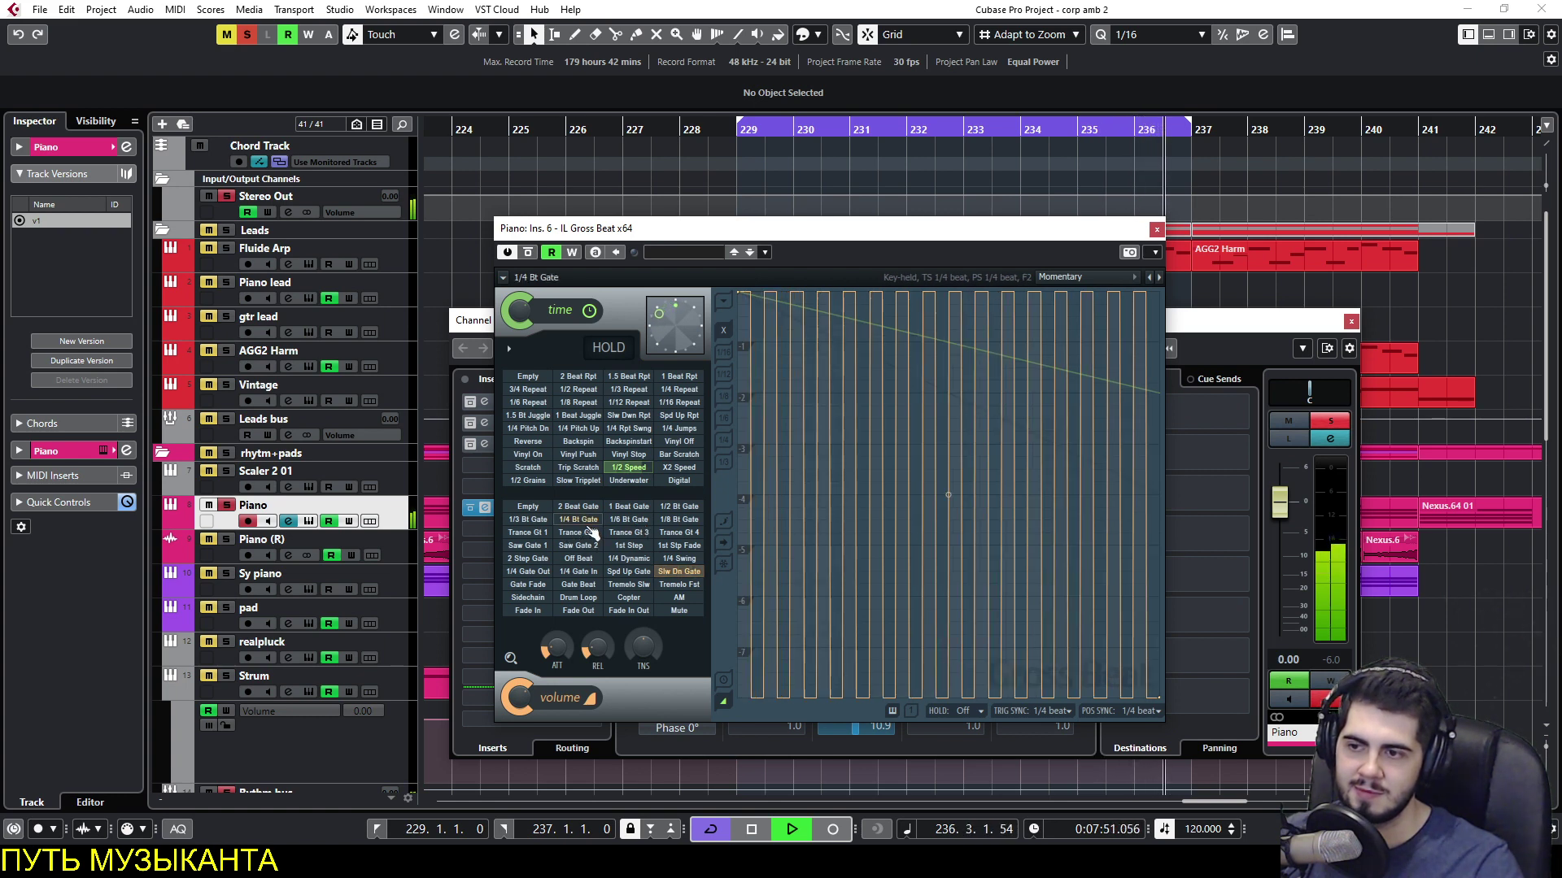
pyautogui.click(634, 547)
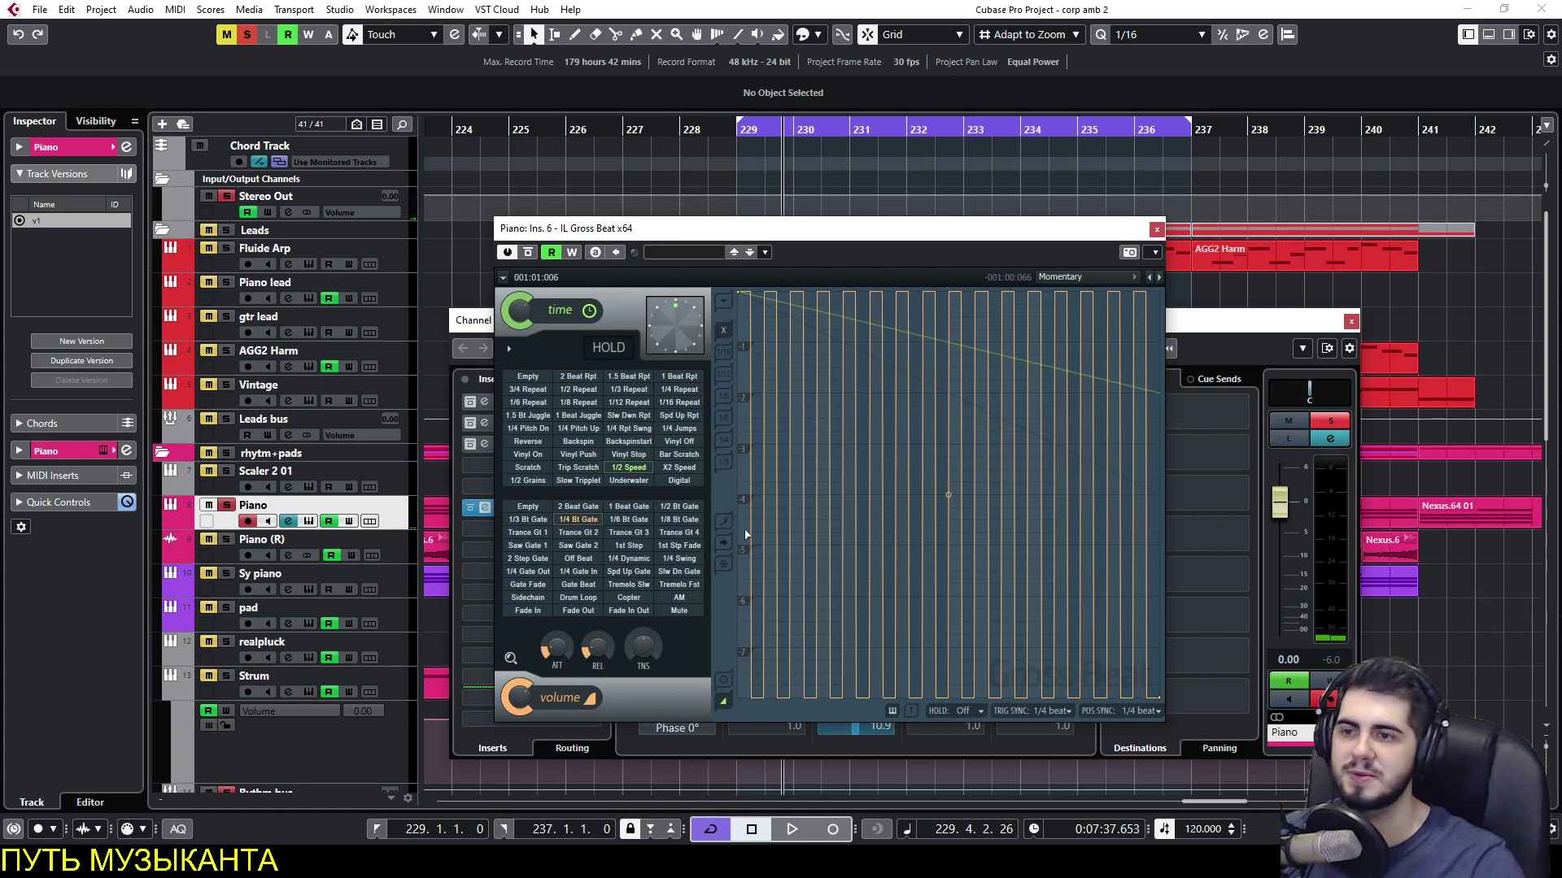
pyautogui.click(1156, 229)
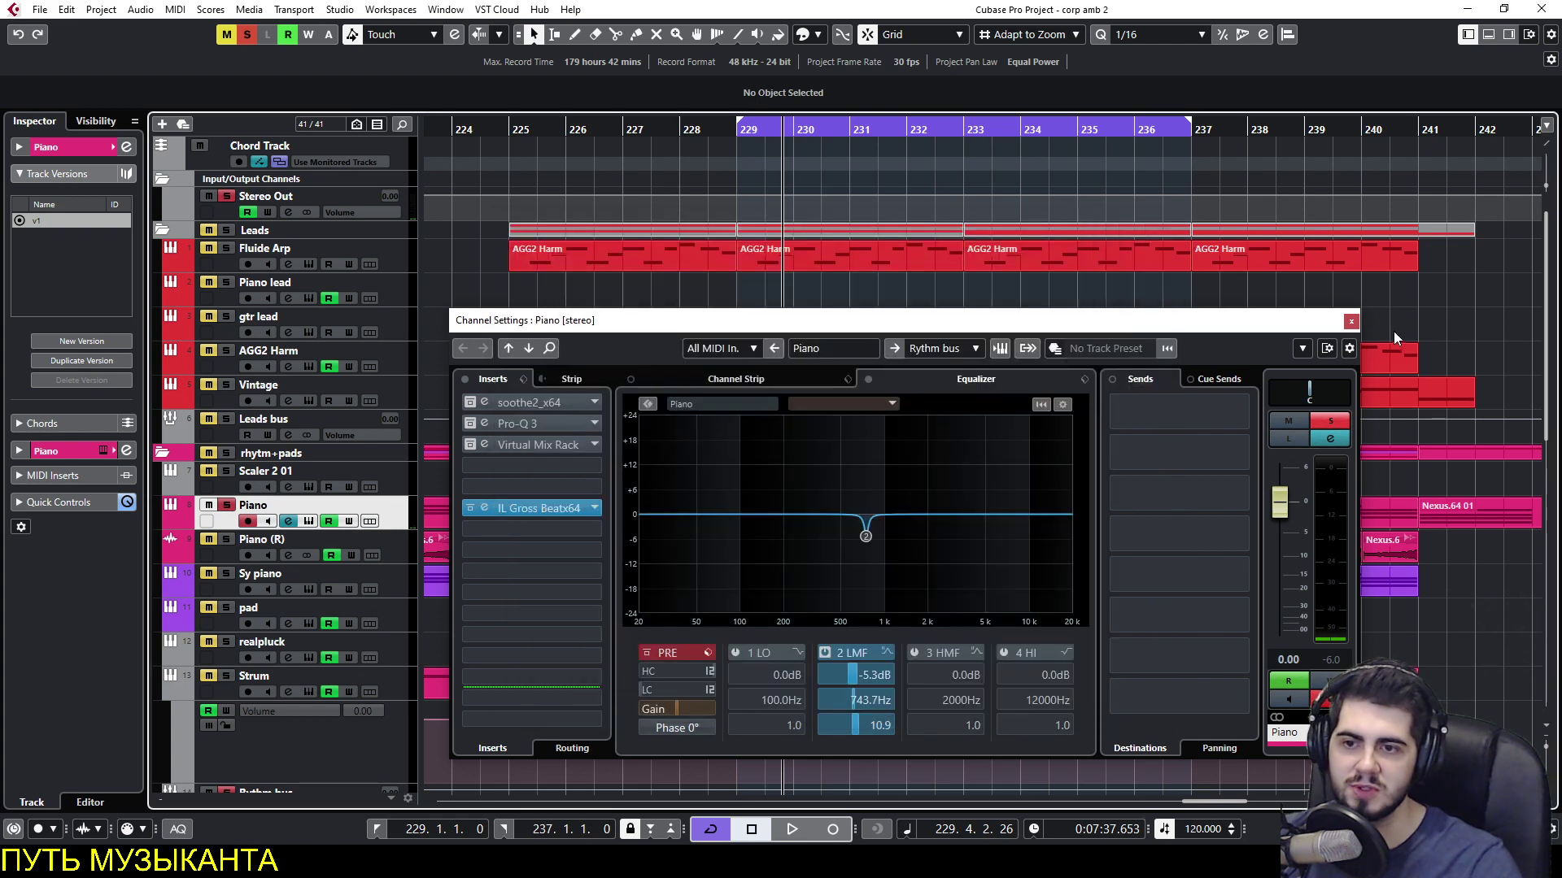
pyautogui.click(1351, 321)
pyautogui.click(226, 505)
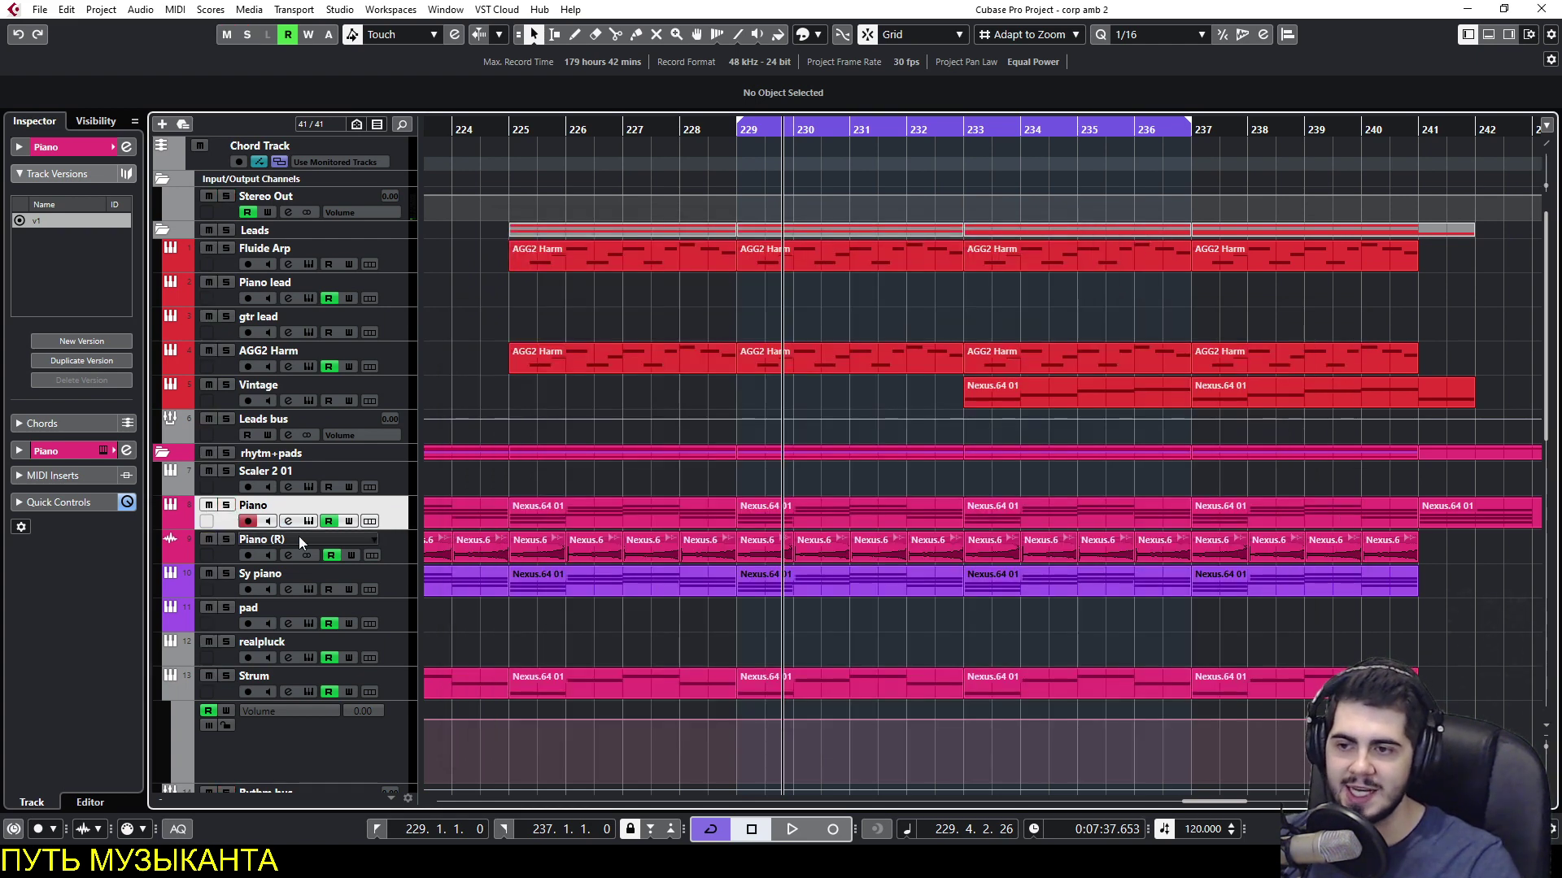
# Solo the Piano and Piano (R) tracks and bring up the channel settings of Piano (R).
pyautogui.click(232, 560)
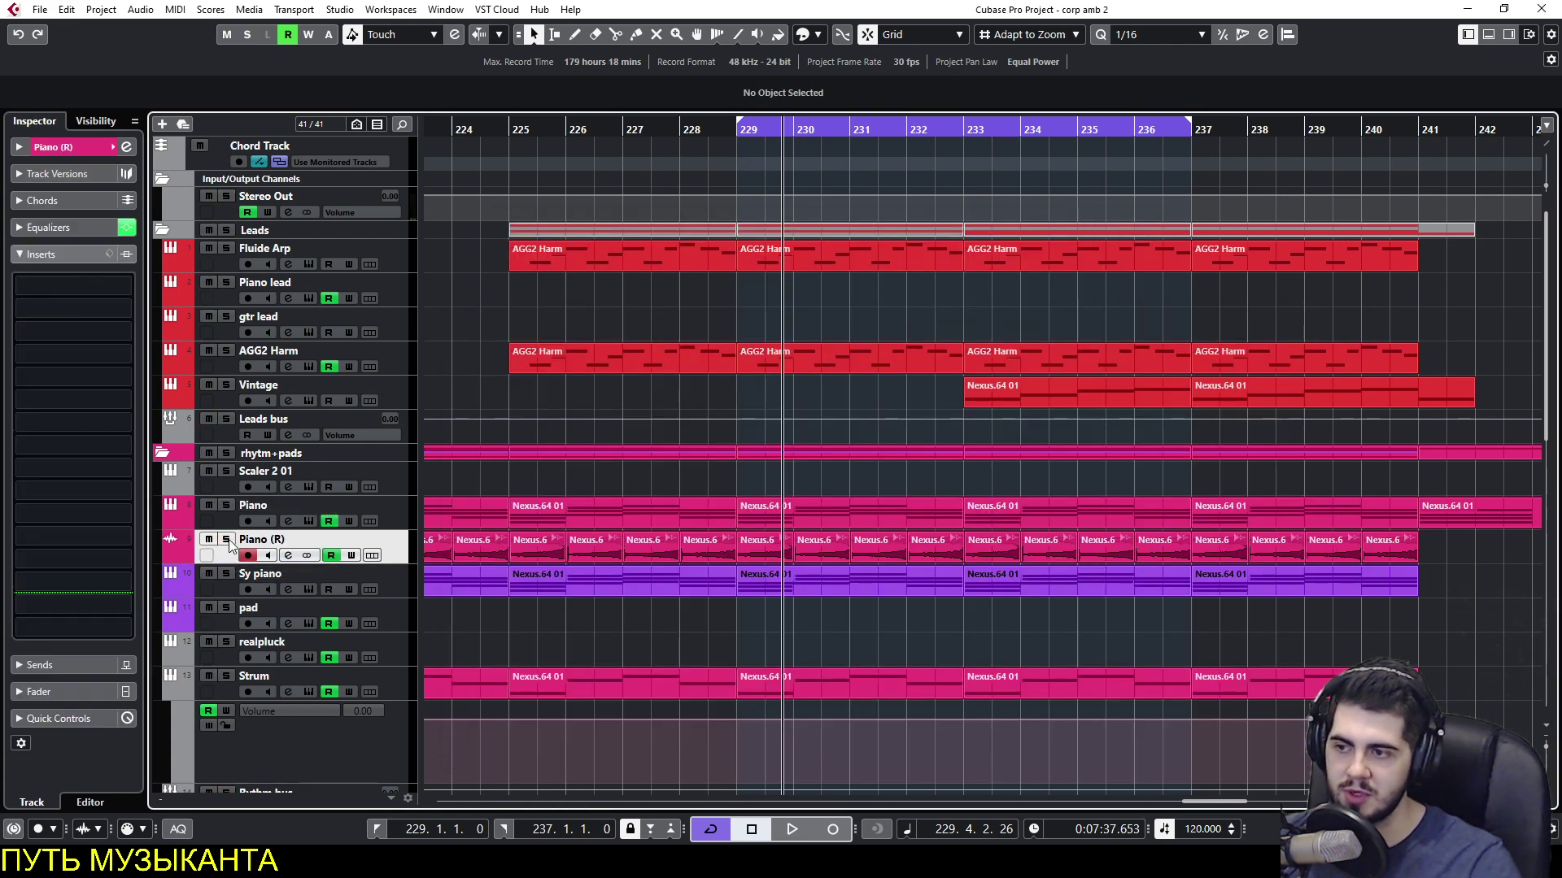
pyautogui.click(226, 505)
pyautogui.click(228, 524)
pyautogui.click(288, 520)
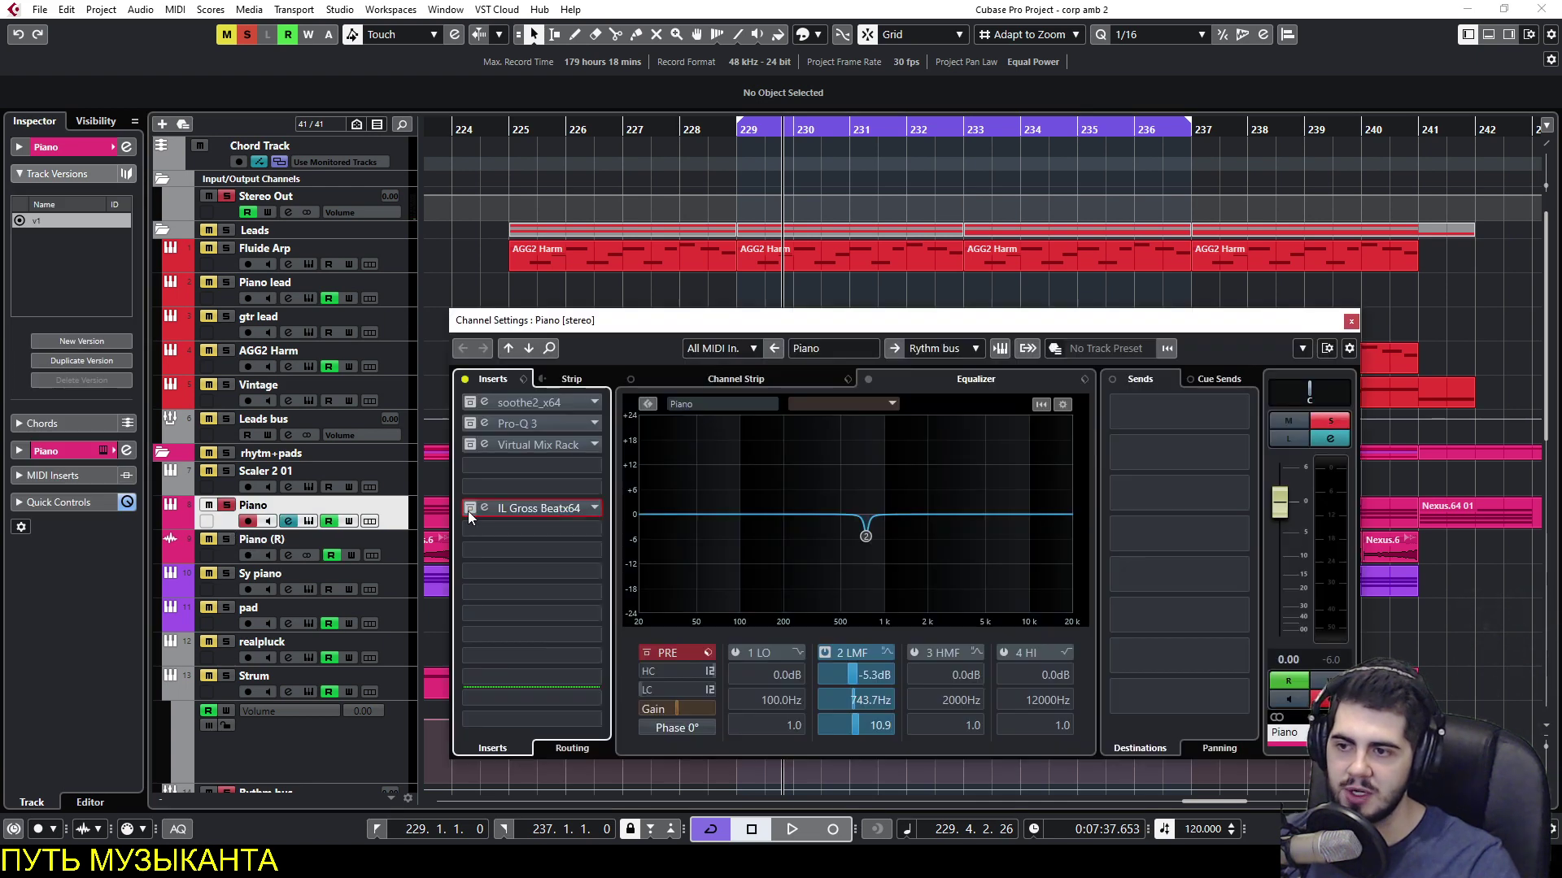
pyautogui.click(222, 551)
pyautogui.click(227, 540)
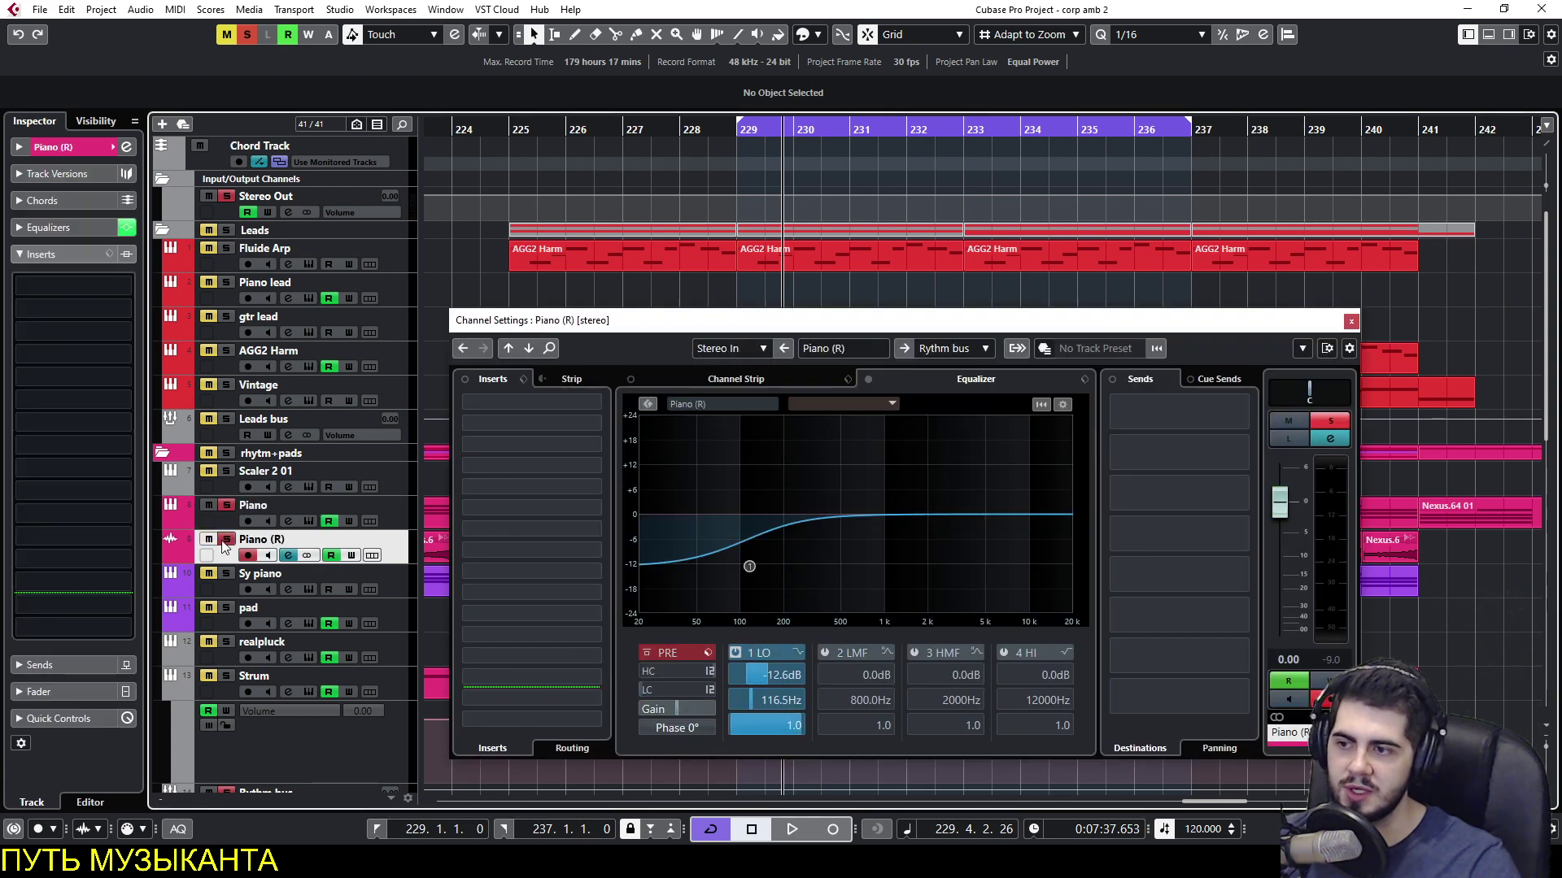
# Search the effects for "gross" and load IL Gross Beat x64 into Piano (R)'s third insert slot.
pyautogui.click(560, 447)
pyautogui.write('gross')
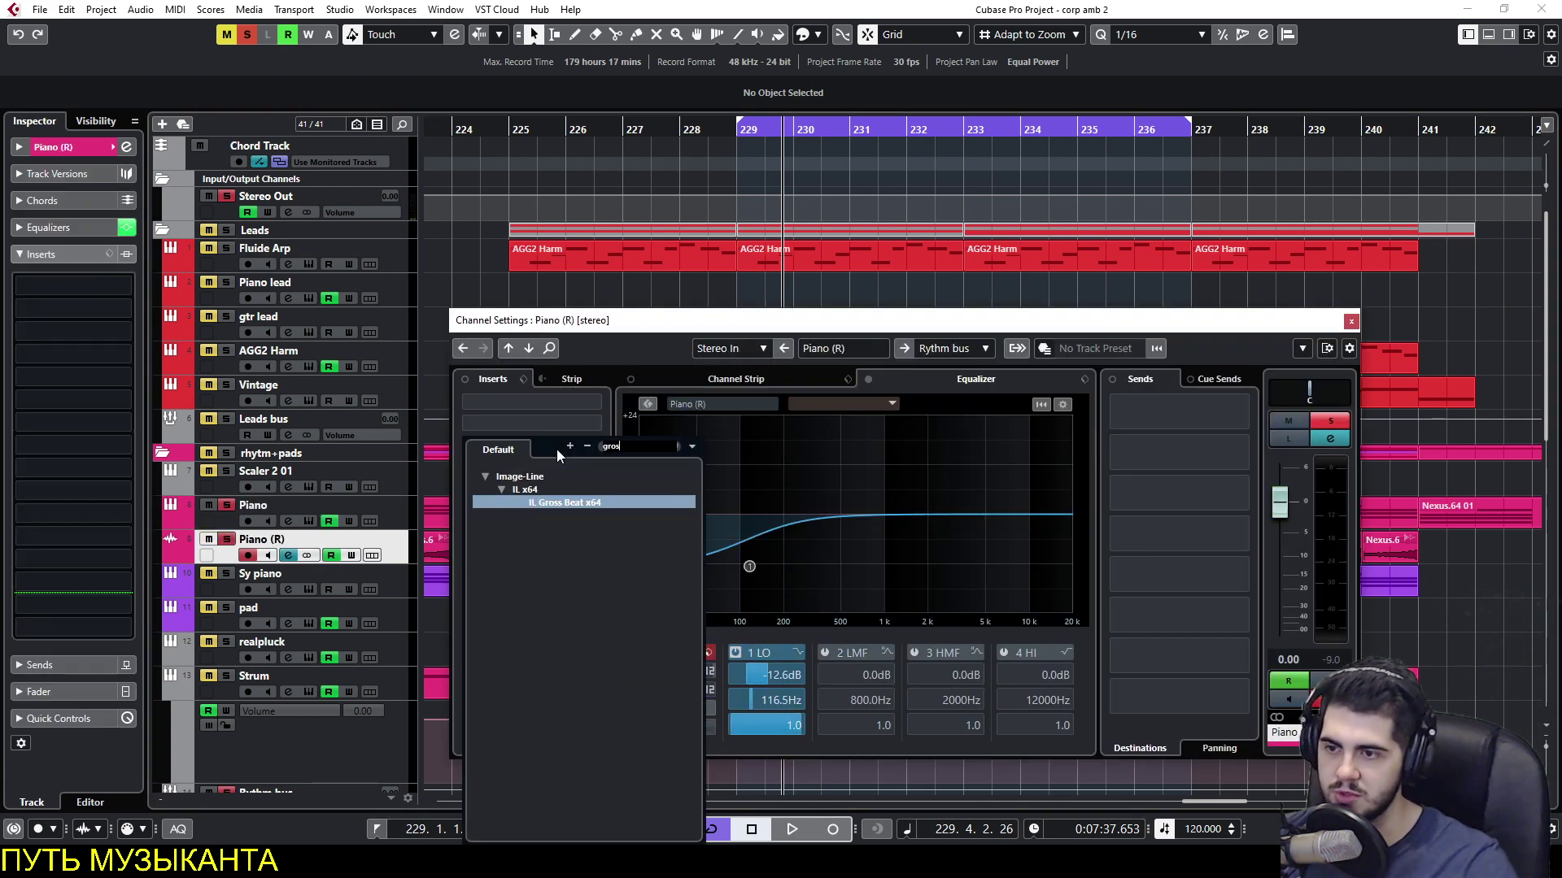
pyautogui.click(563, 516)
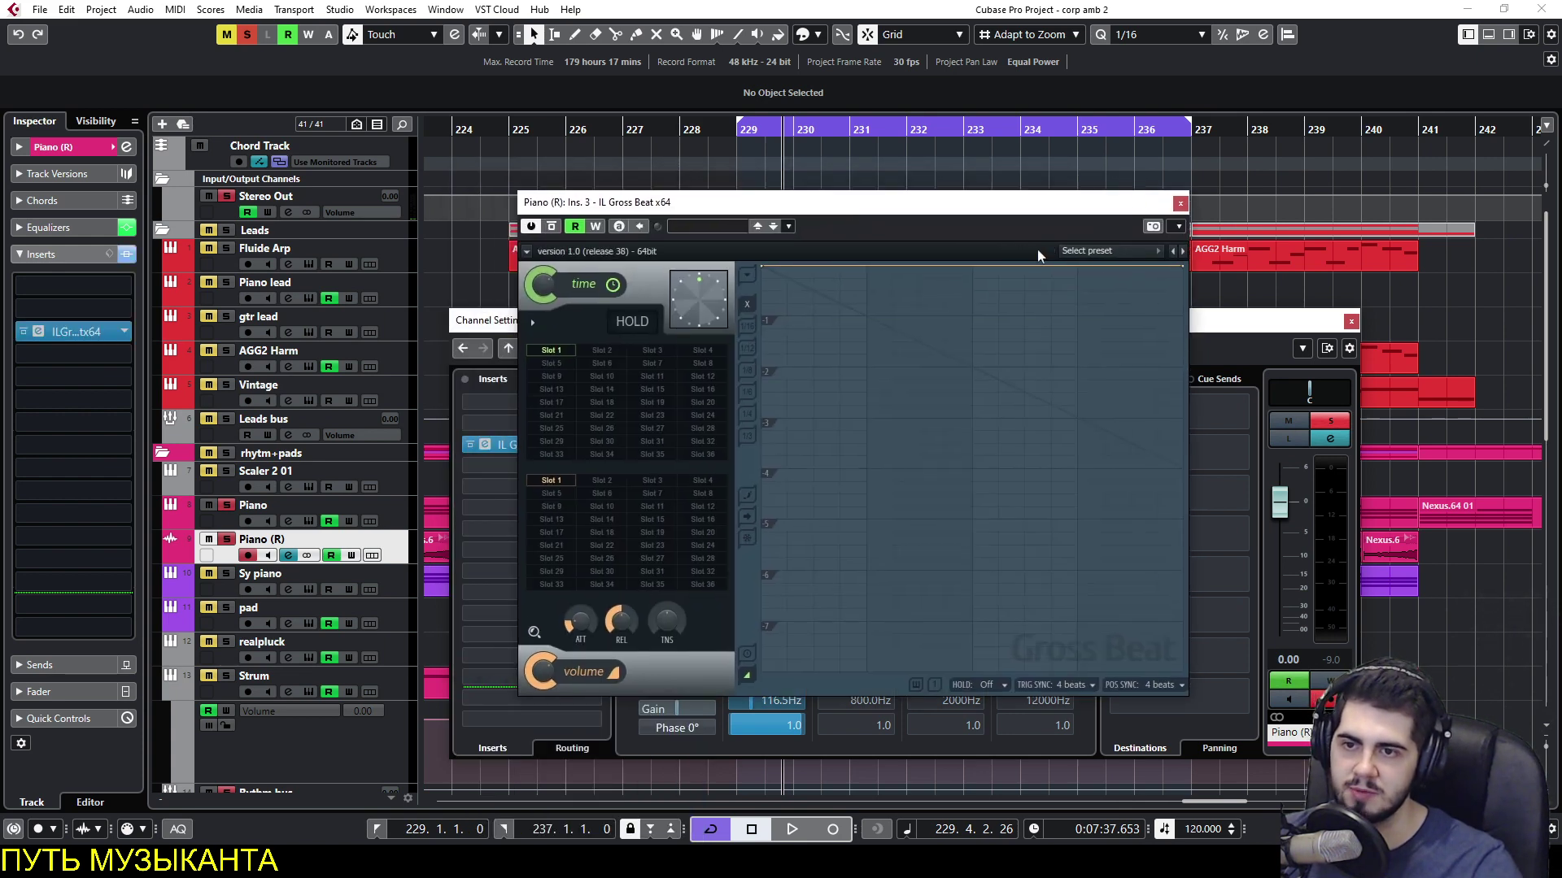
# Load the Patterns preset in Piano (R)'s Gross Beat and choose the Complex 2 time pattern.
pyautogui.click(1104, 253)
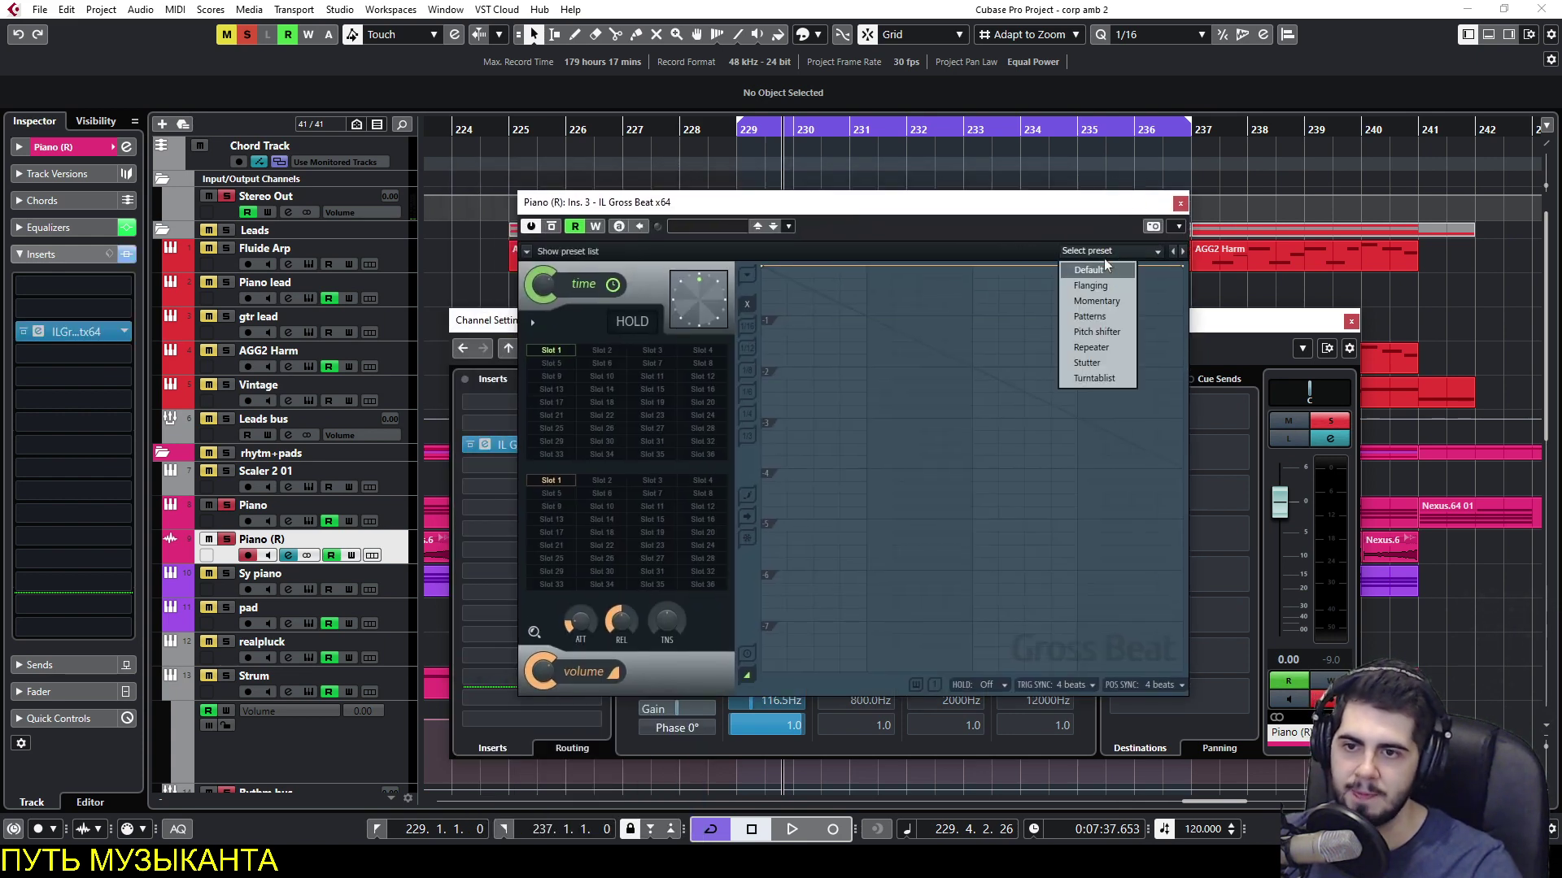
pyautogui.click(1120, 313)
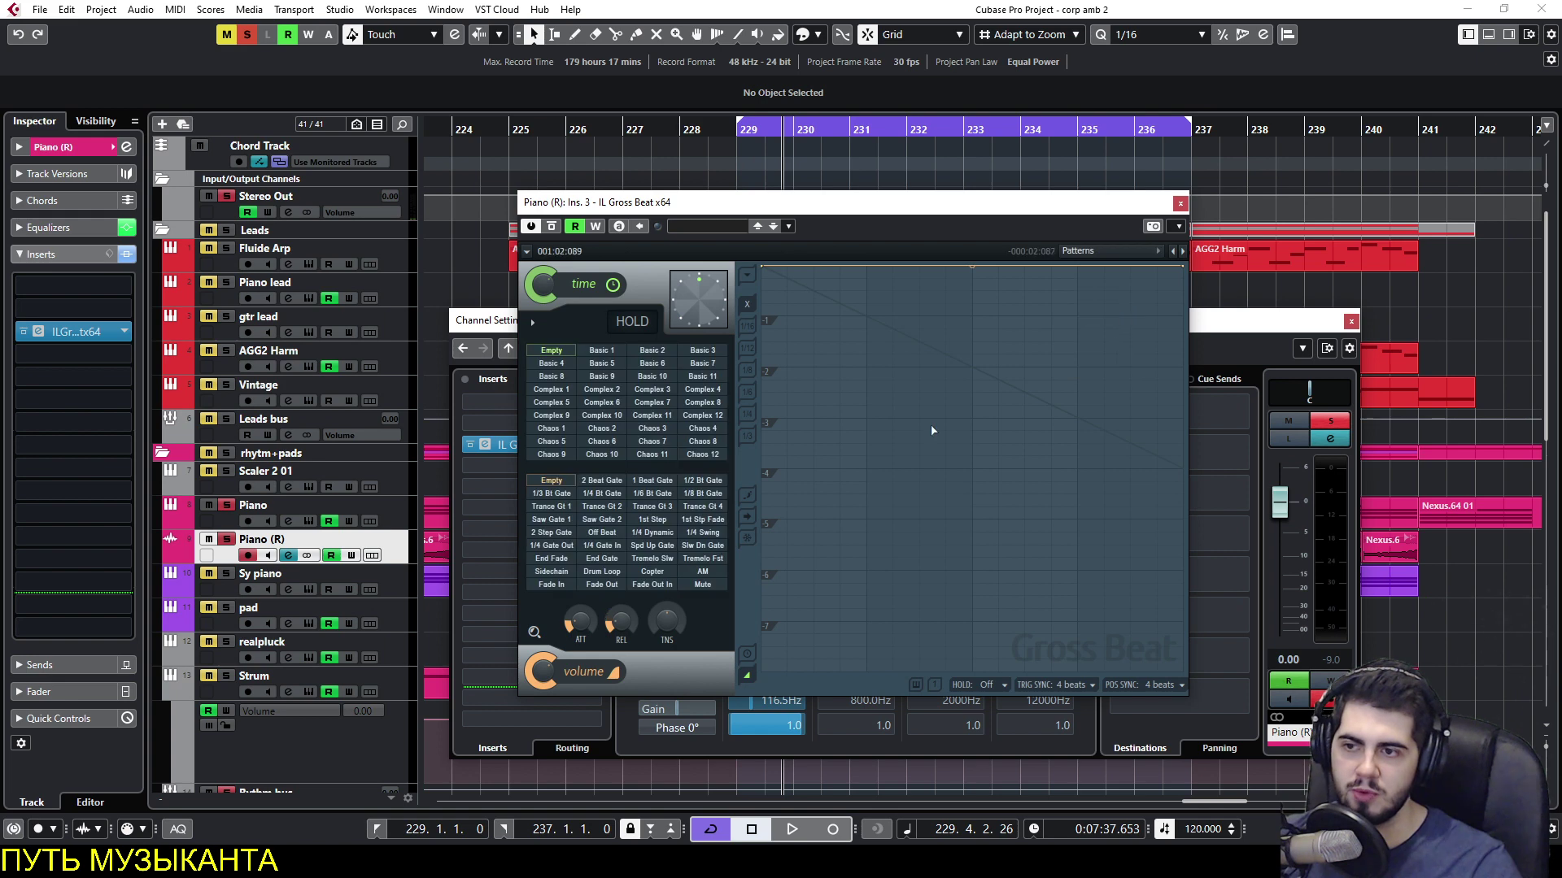
pyautogui.click(616, 391)
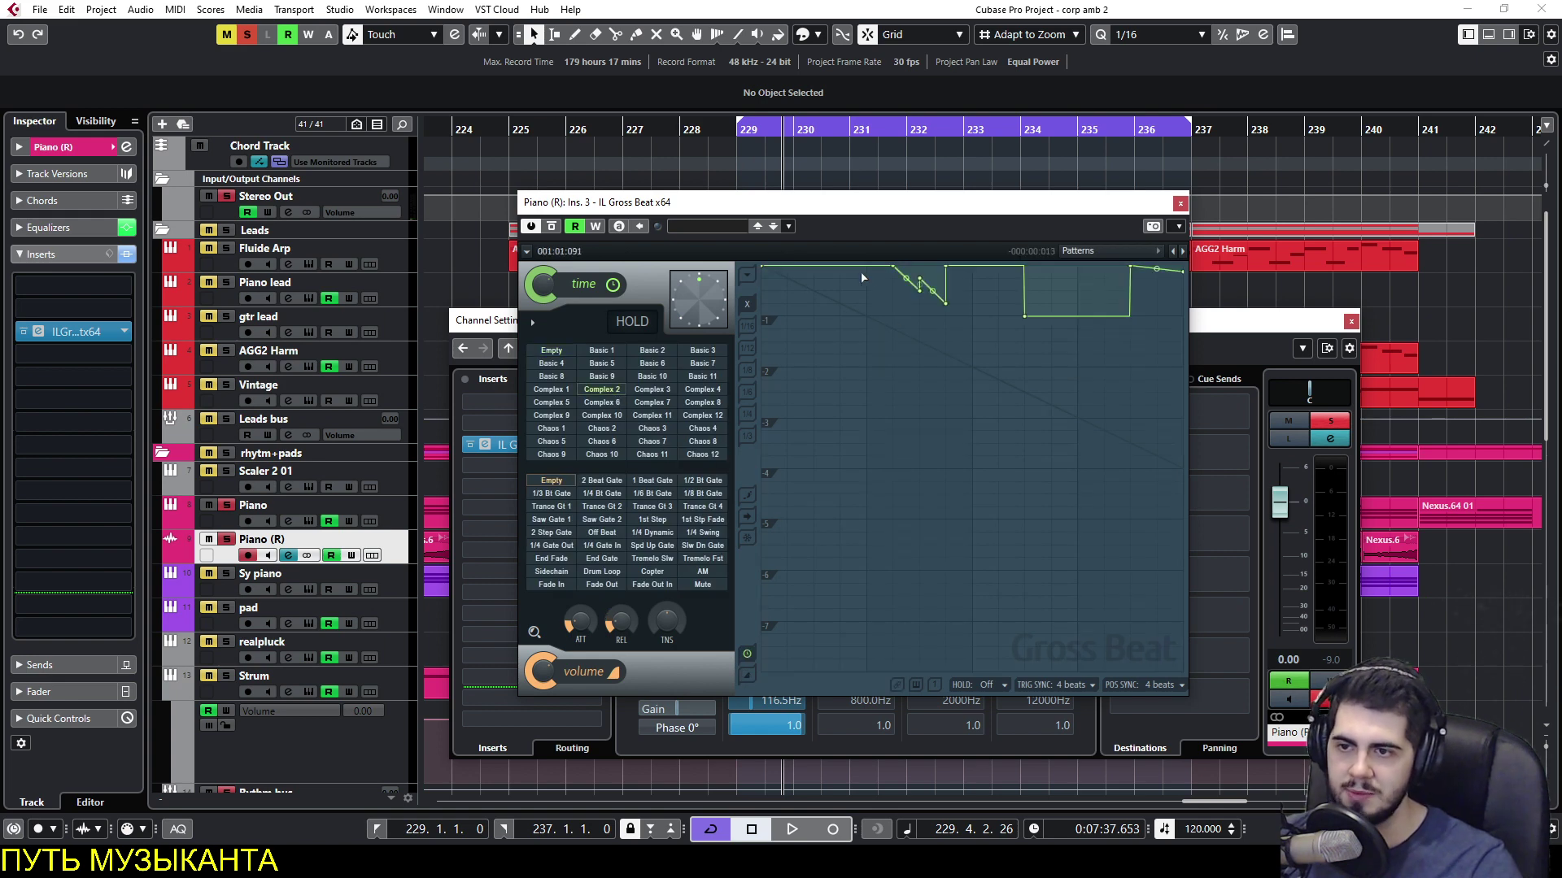
# Play the loop and switch Gross Beat on Piano (R) to the Chaos 3 time pattern and the Trance Gt 3 volume pattern.
pyautogui.press('space')
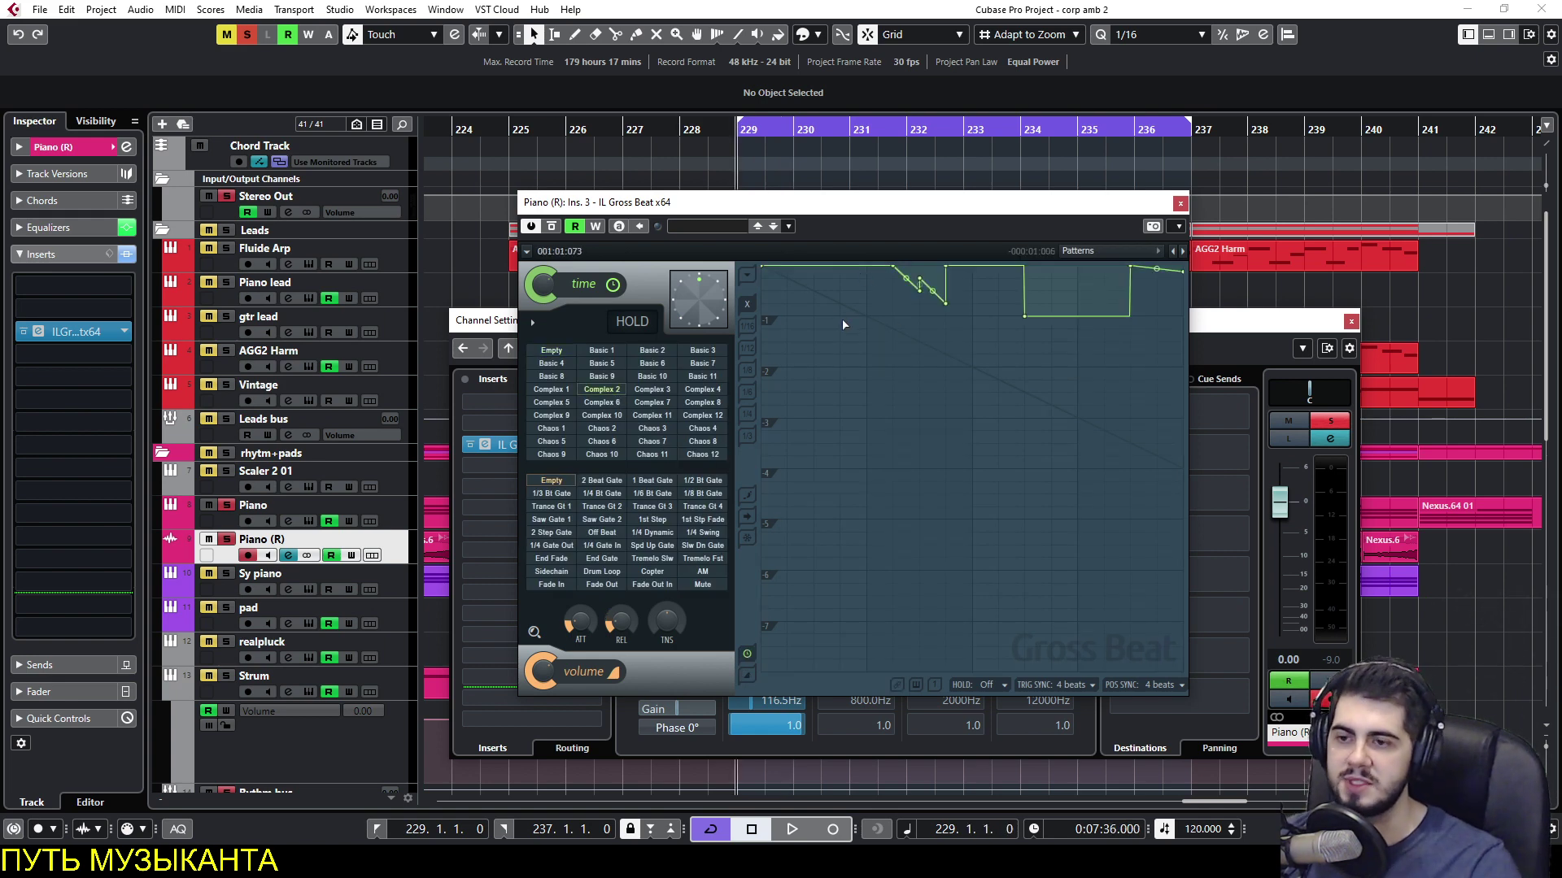
pyautogui.press('space')
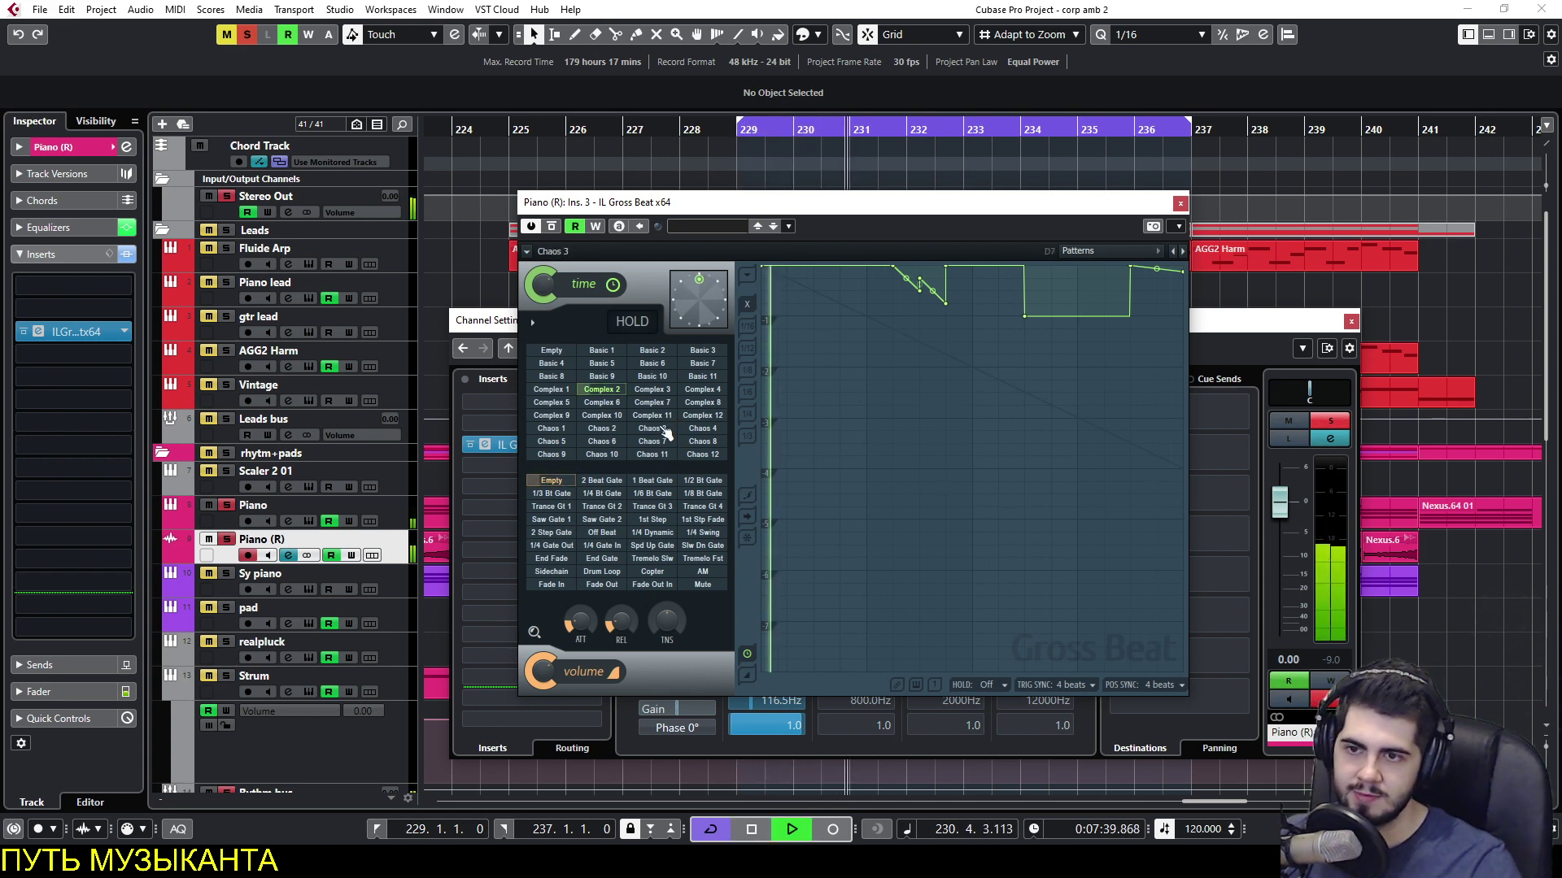
pyautogui.click(661, 429)
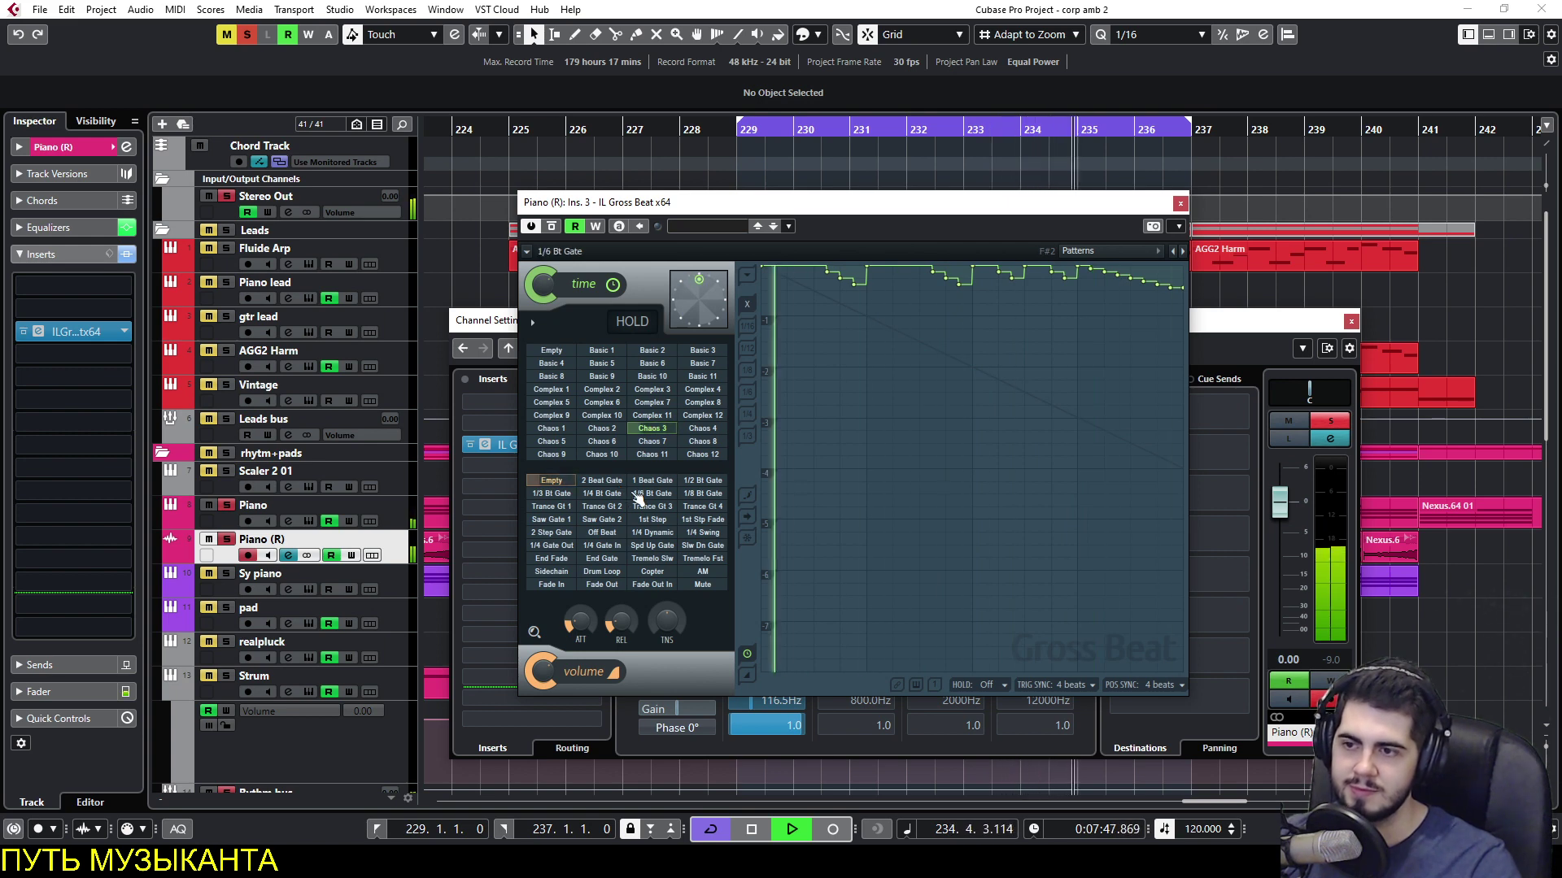
pyautogui.click(656, 508)
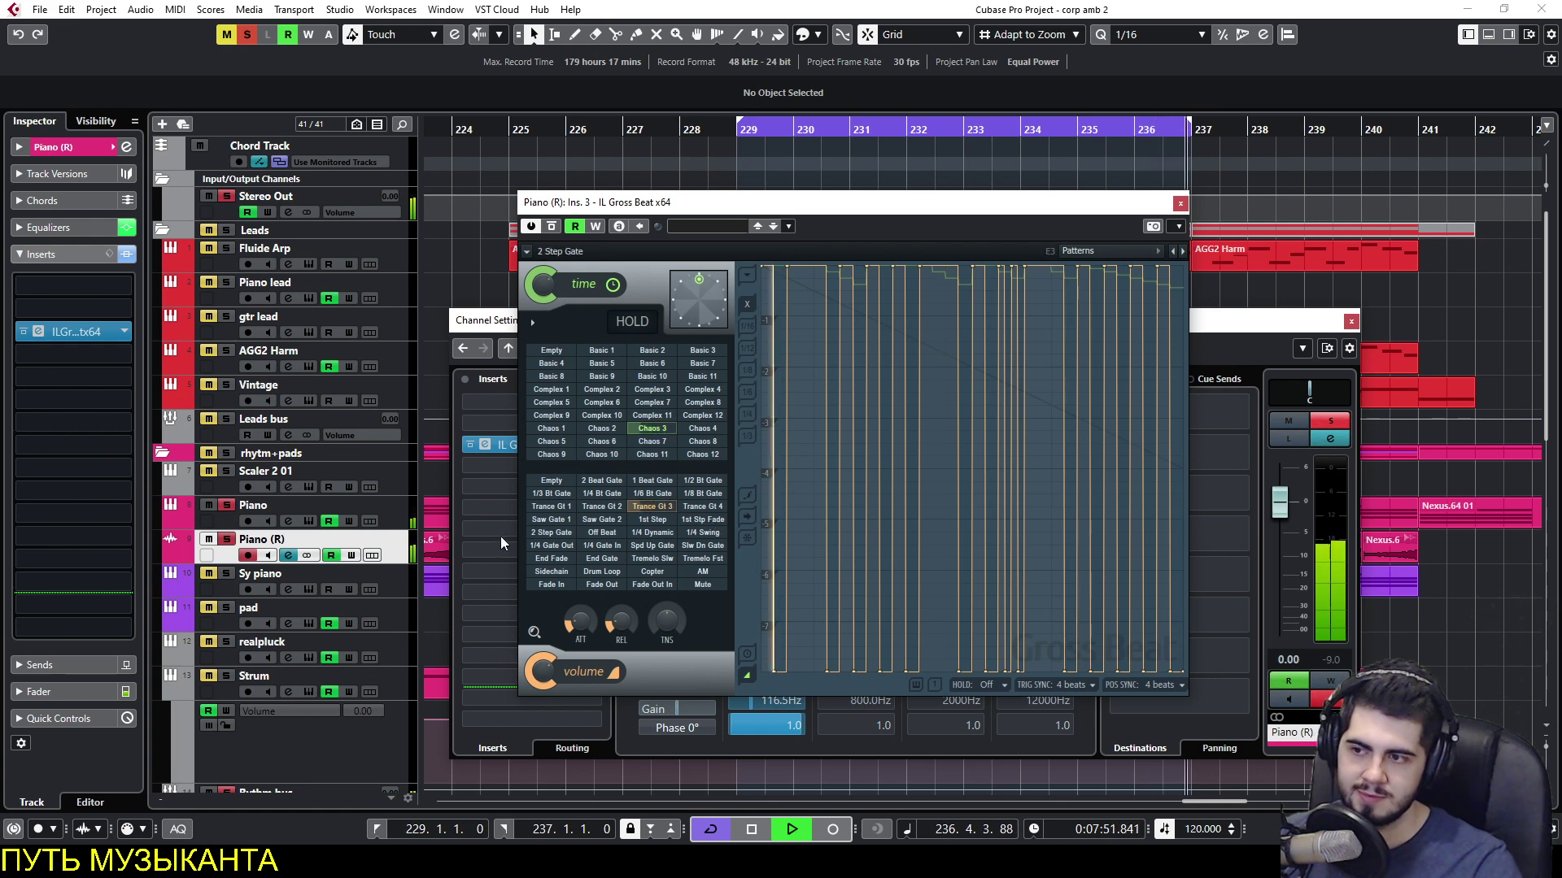
pyautogui.press('space')
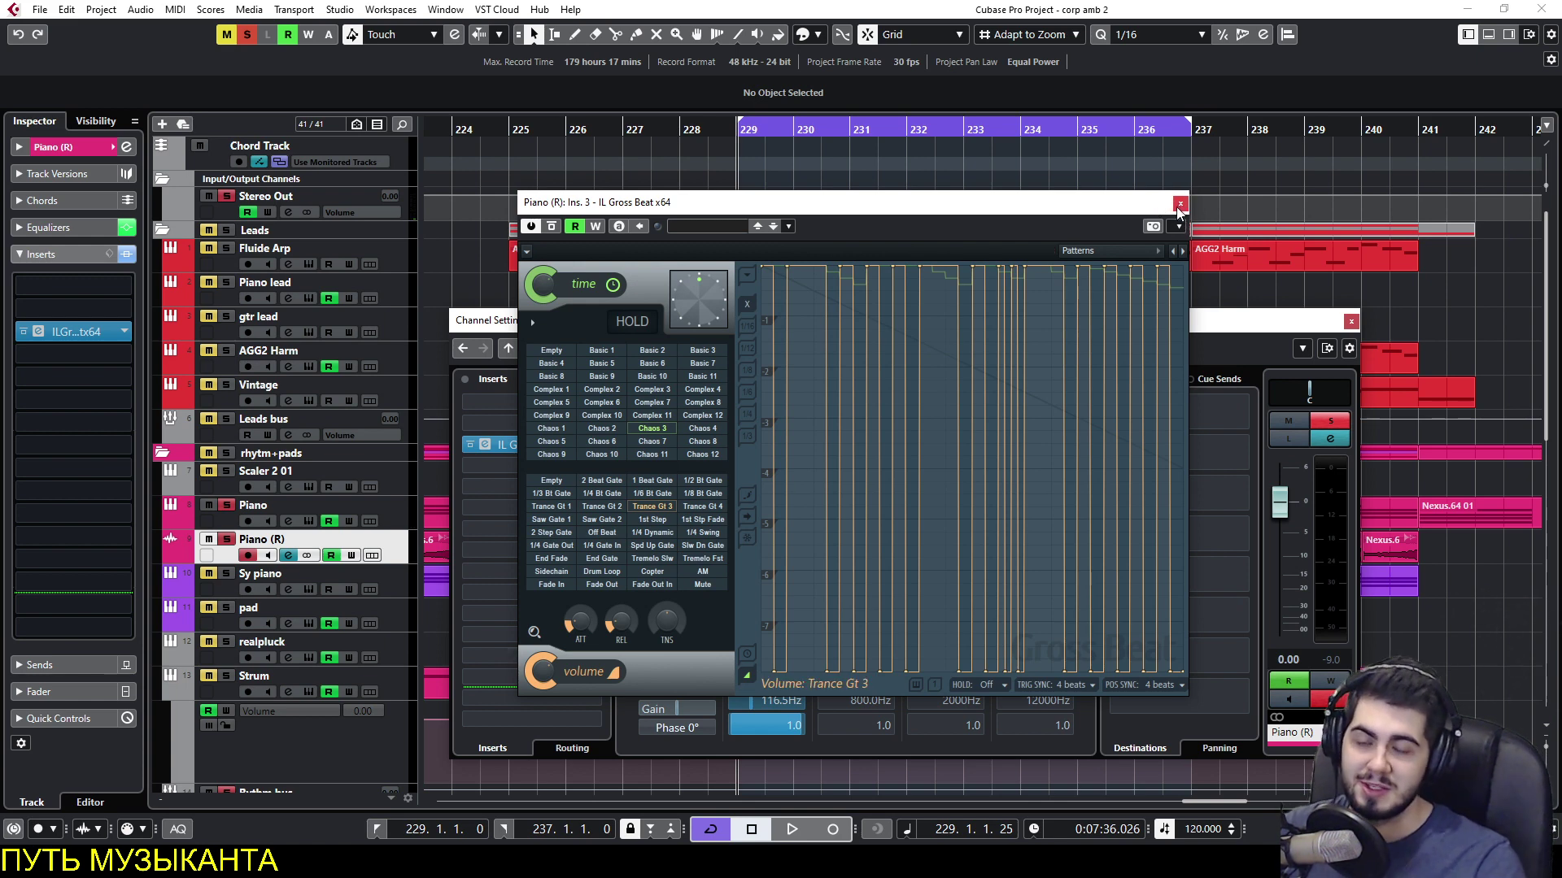
# Close Gross Beat, deactivate its insert on Piano (R), and close the channel settings.
pyautogui.moveTo(1119, 206); pyautogui.dragTo(1138, 230)
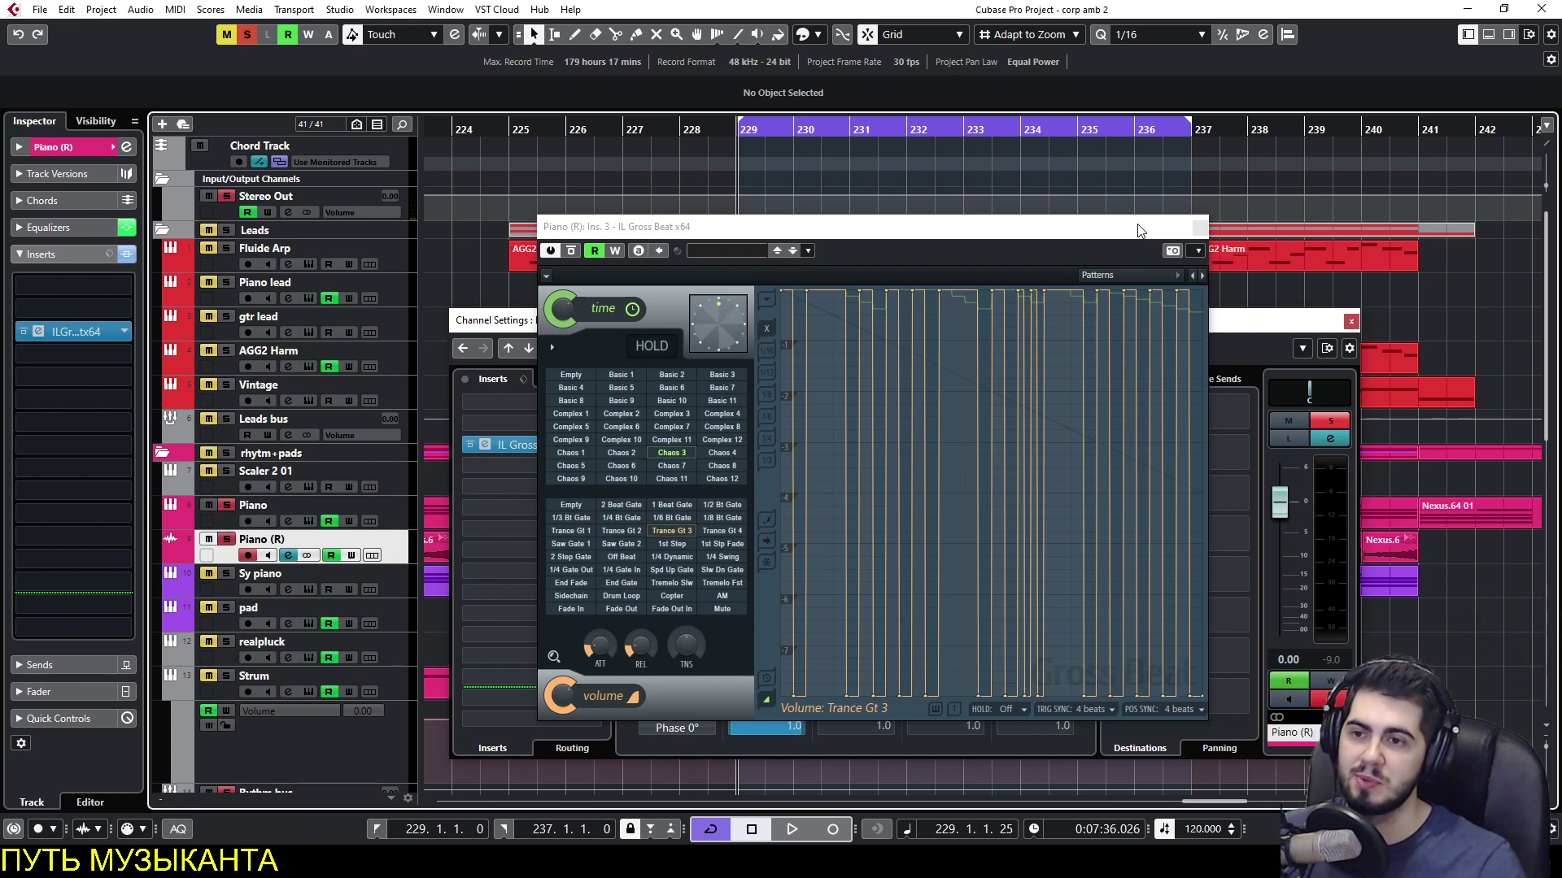
pyautogui.moveTo(1139, 230); pyautogui.dragTo(1123, 233)
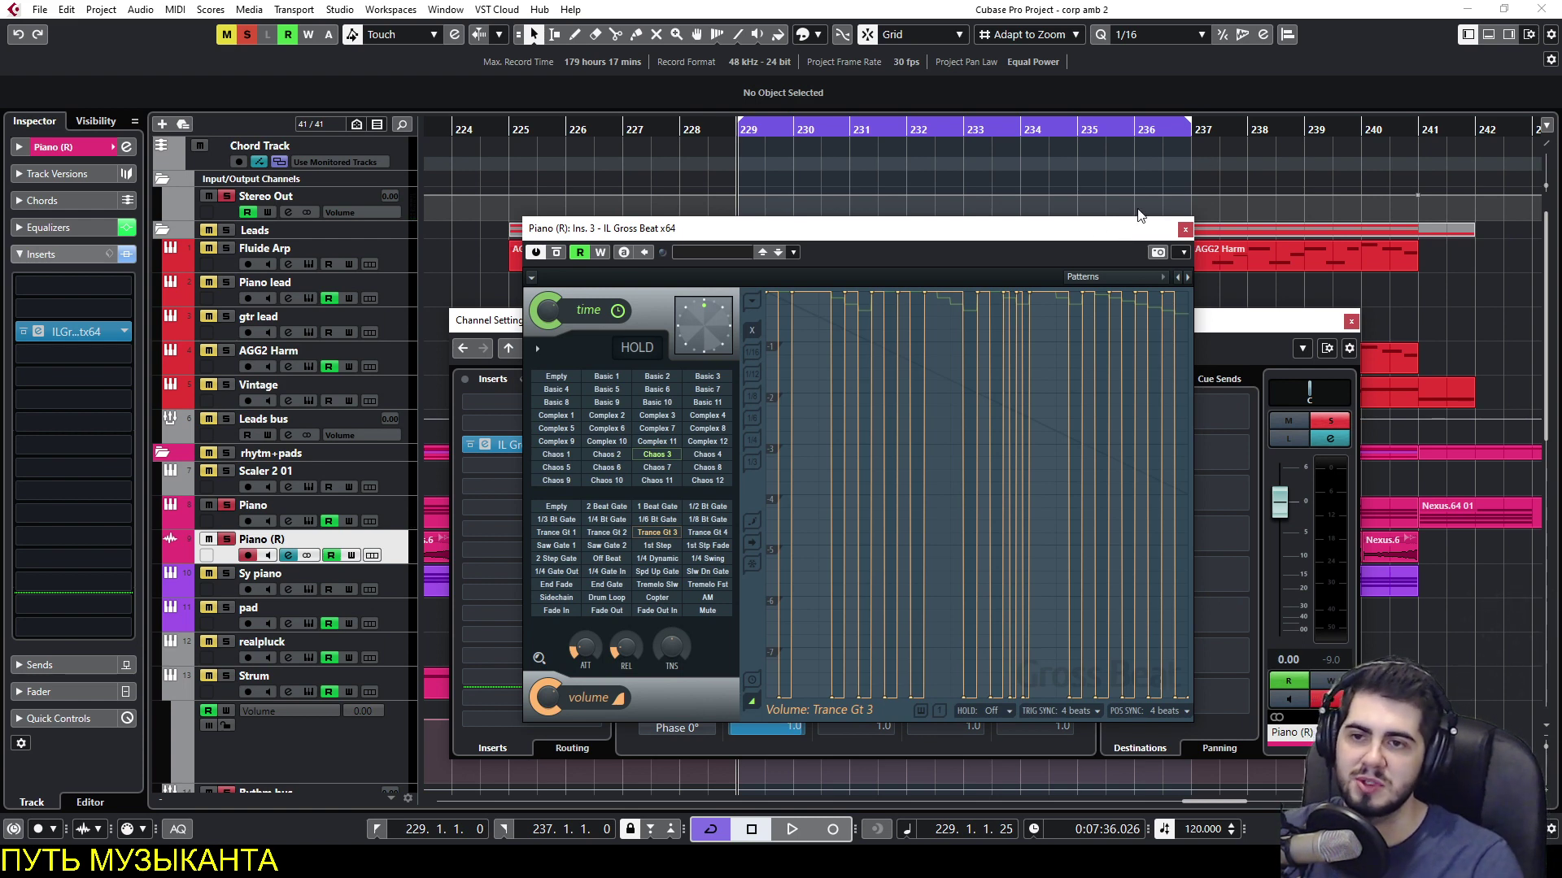
pyautogui.moveTo(1090, 234); pyautogui.dragTo(1081, 237)
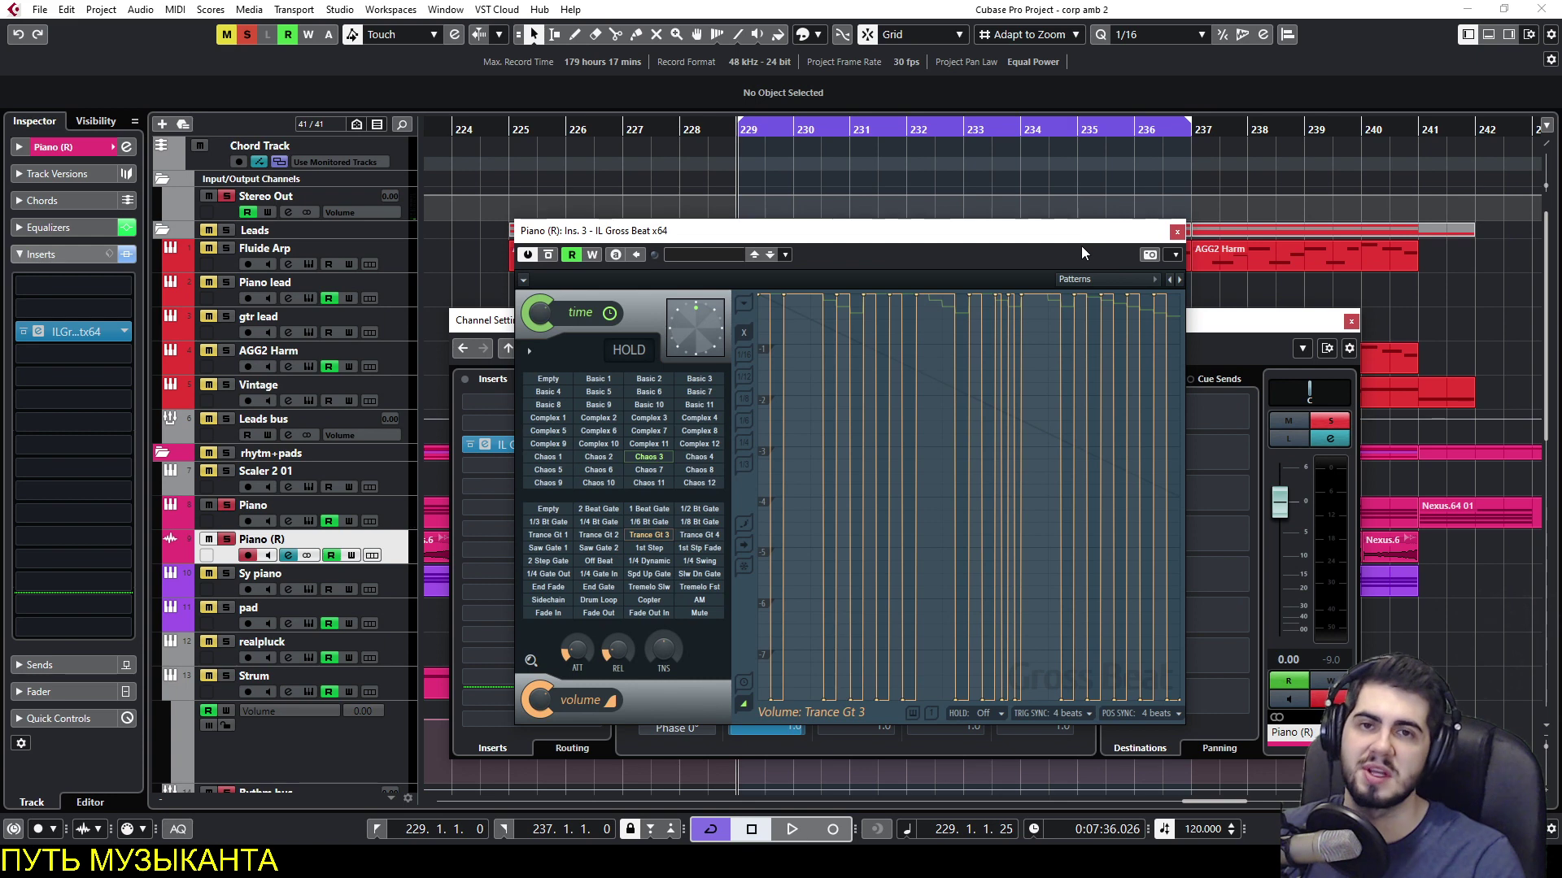
pyautogui.click(1176, 234)
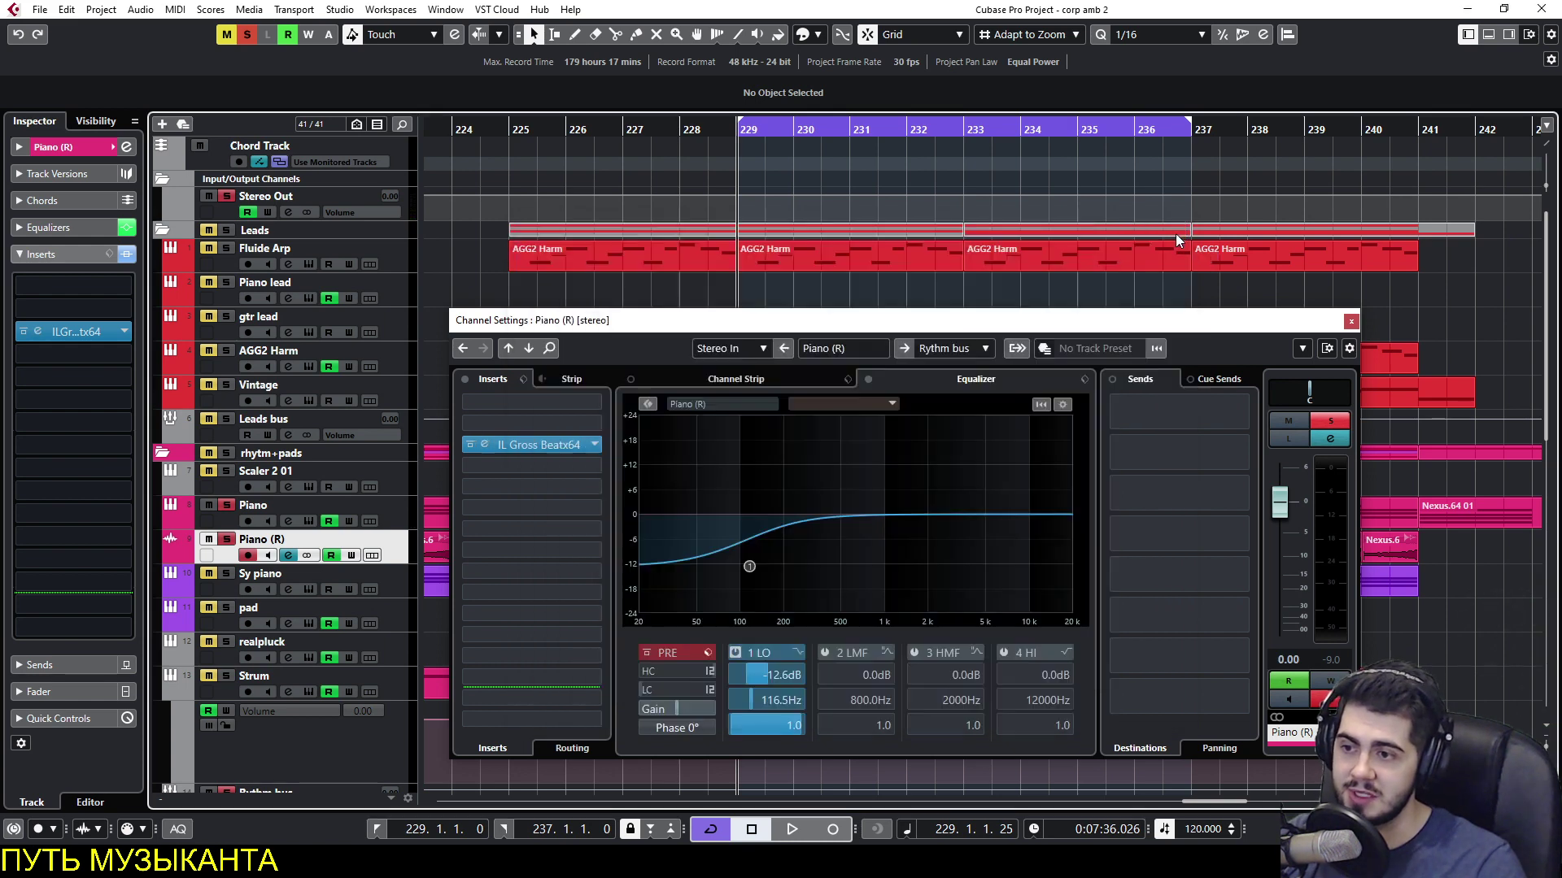
pyautogui.click(469, 446)
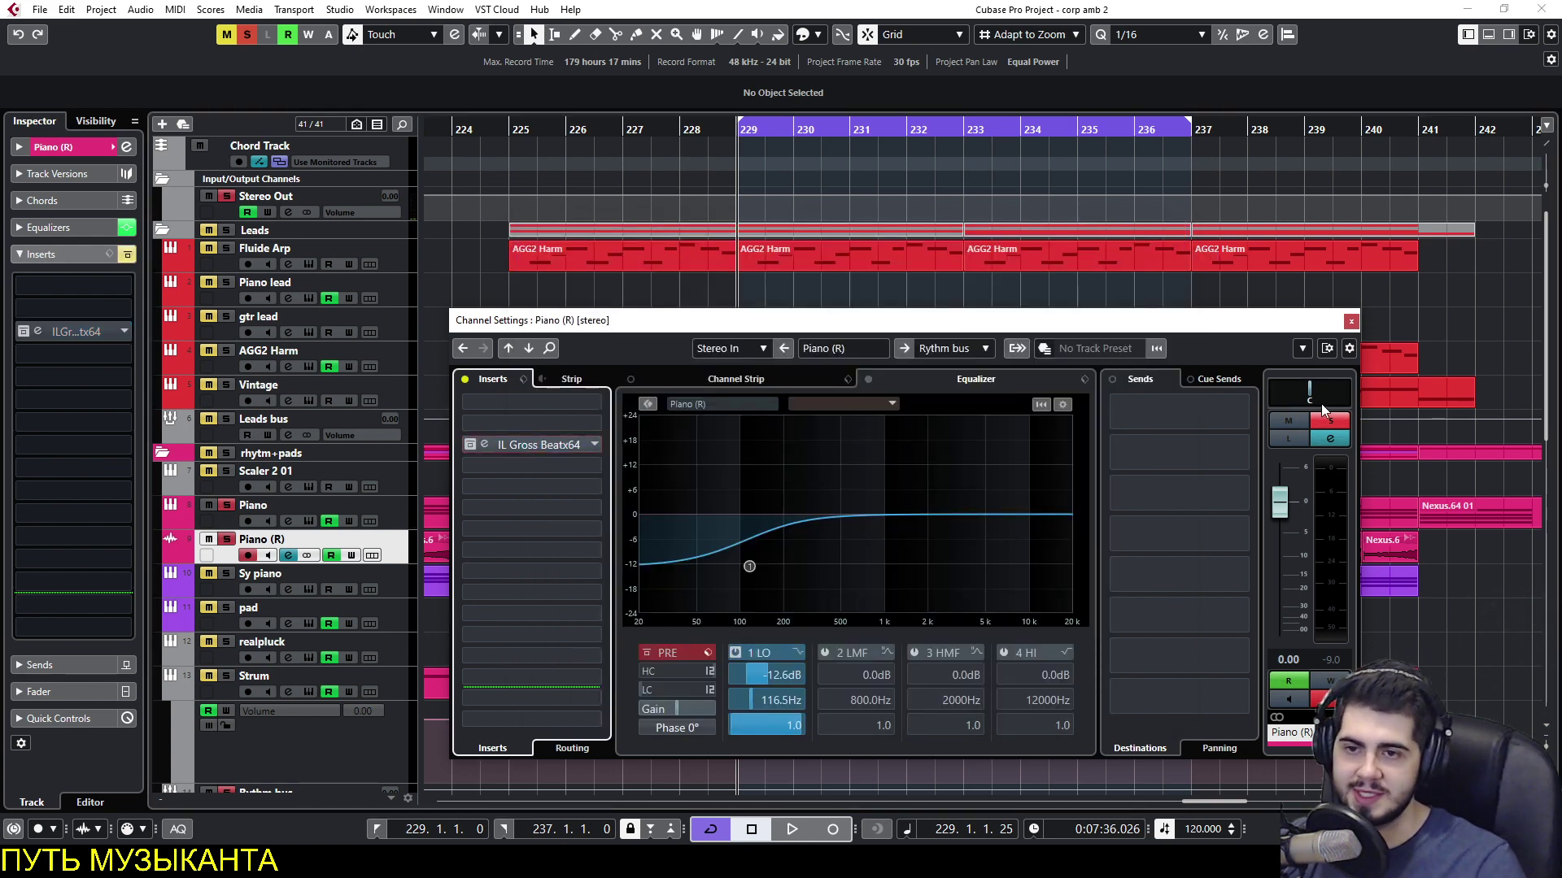
pyautogui.click(1350, 324)
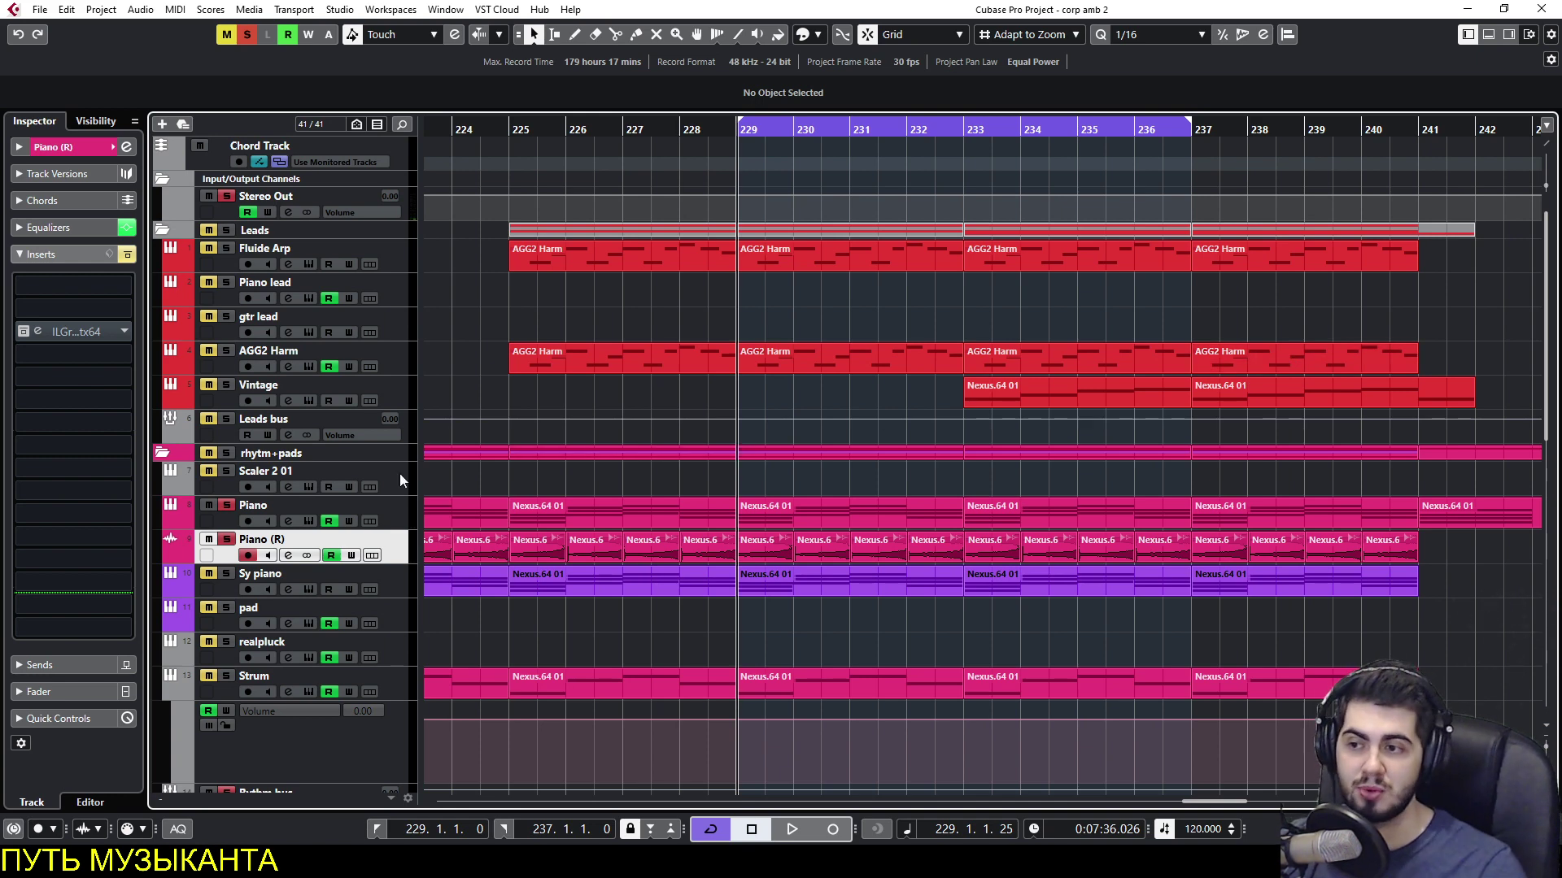
# Clear the solo on the piano tracks, solo AGG2 Harm instead and bring up its channel settings.
pyautogui.click(227, 505)
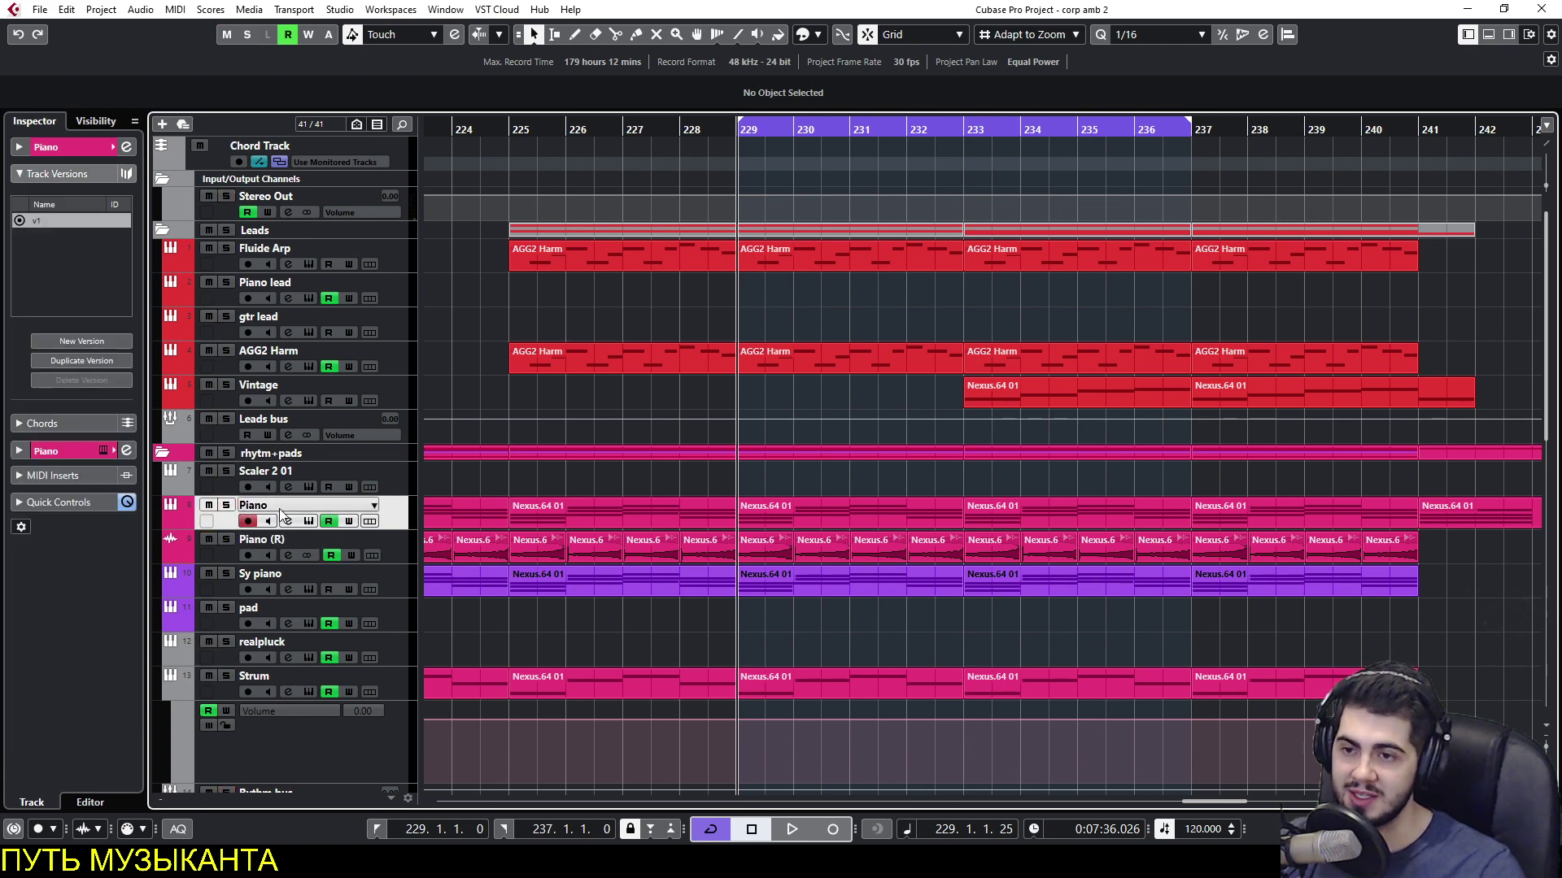
pyautogui.click(226, 370)
pyautogui.click(226, 351)
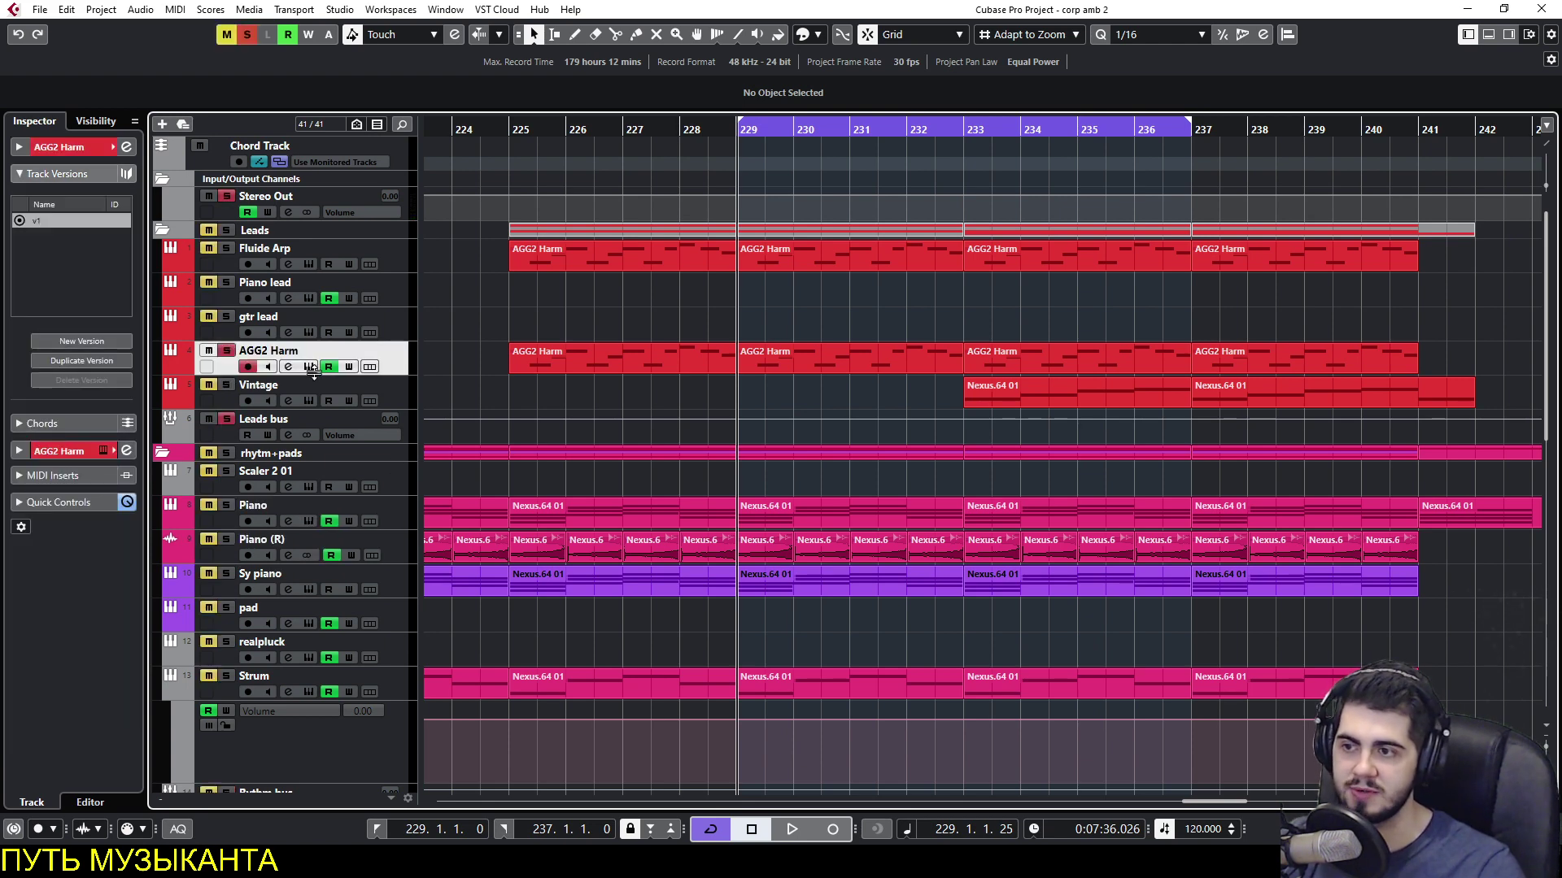
pyautogui.click(287, 367)
# Search the effects for "eff", load Effector x64 into AGG2 Harm's seventh insert slot, and close the channel settings.
pyautogui.click(540, 529)
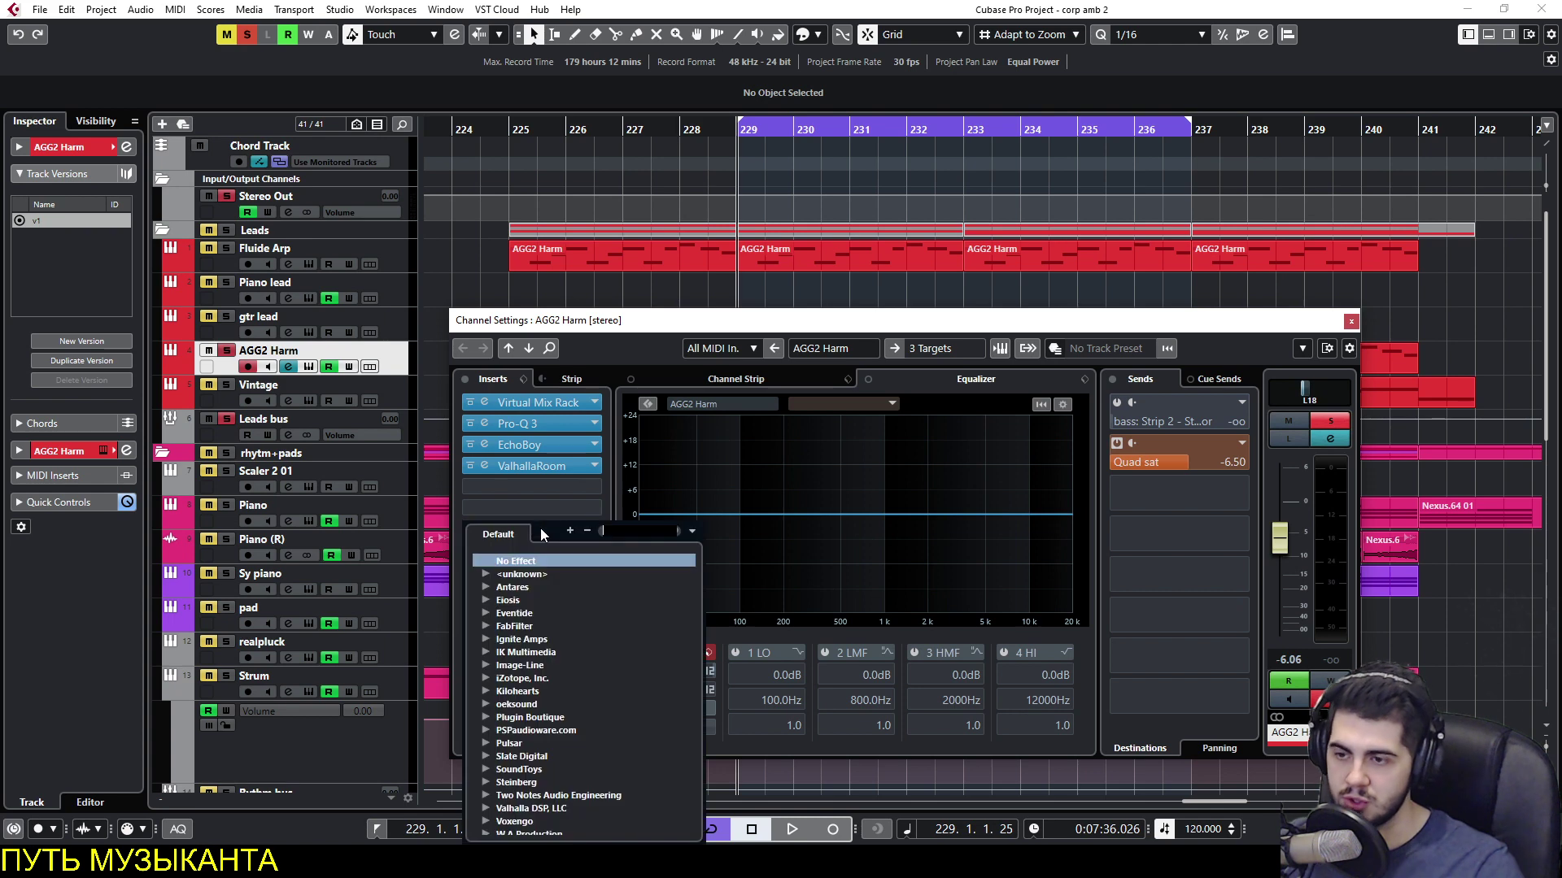
pyautogui.write('eff')
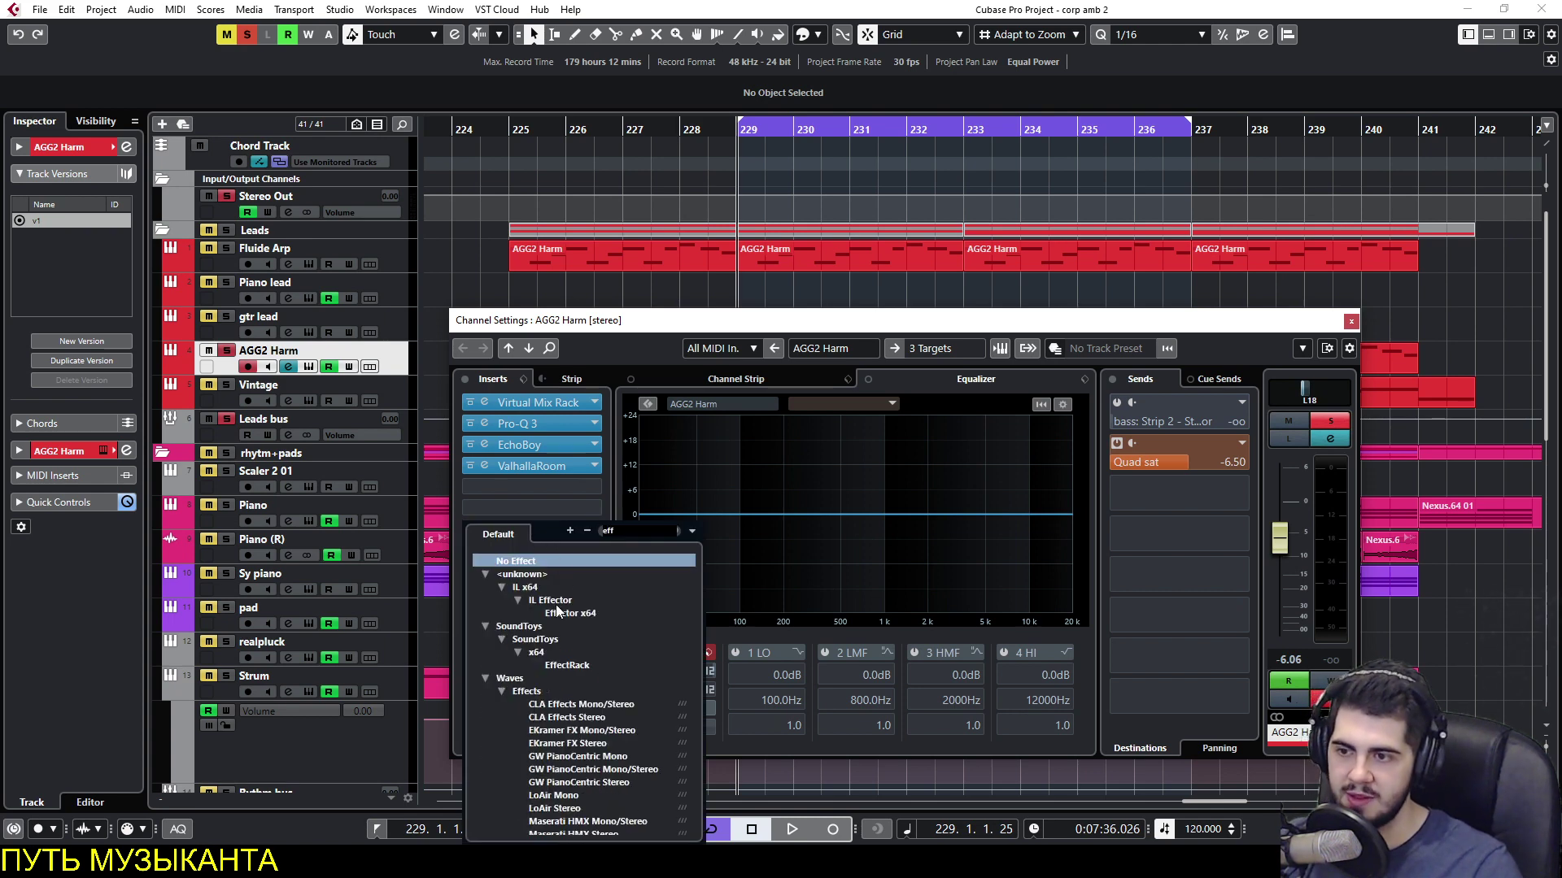
pyautogui.click(569, 613)
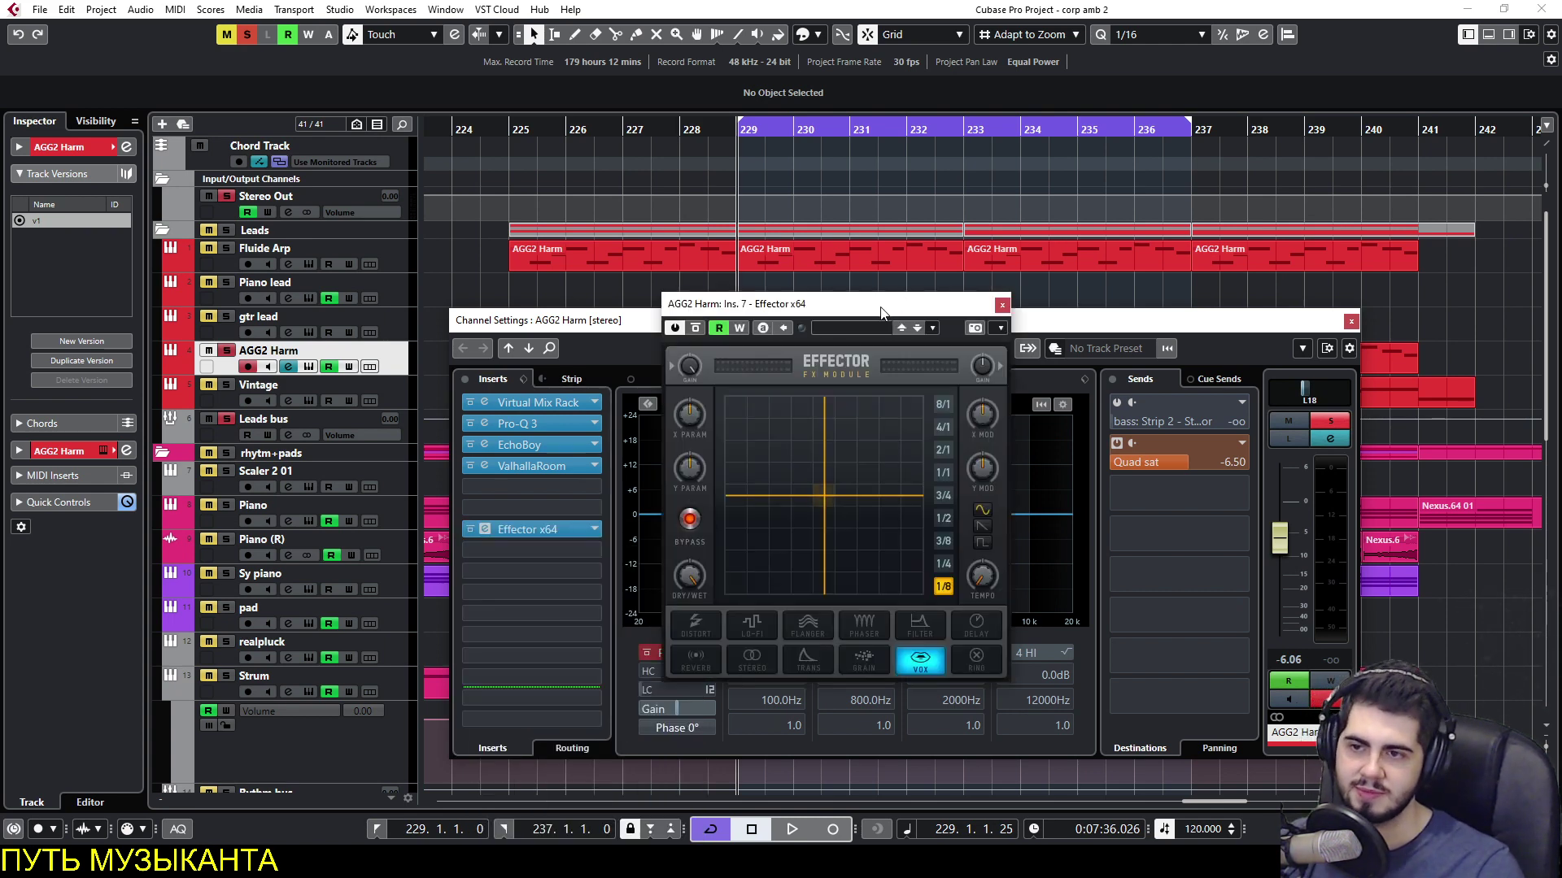
pyautogui.moveTo(880, 321); pyautogui.dragTo(833, 180)
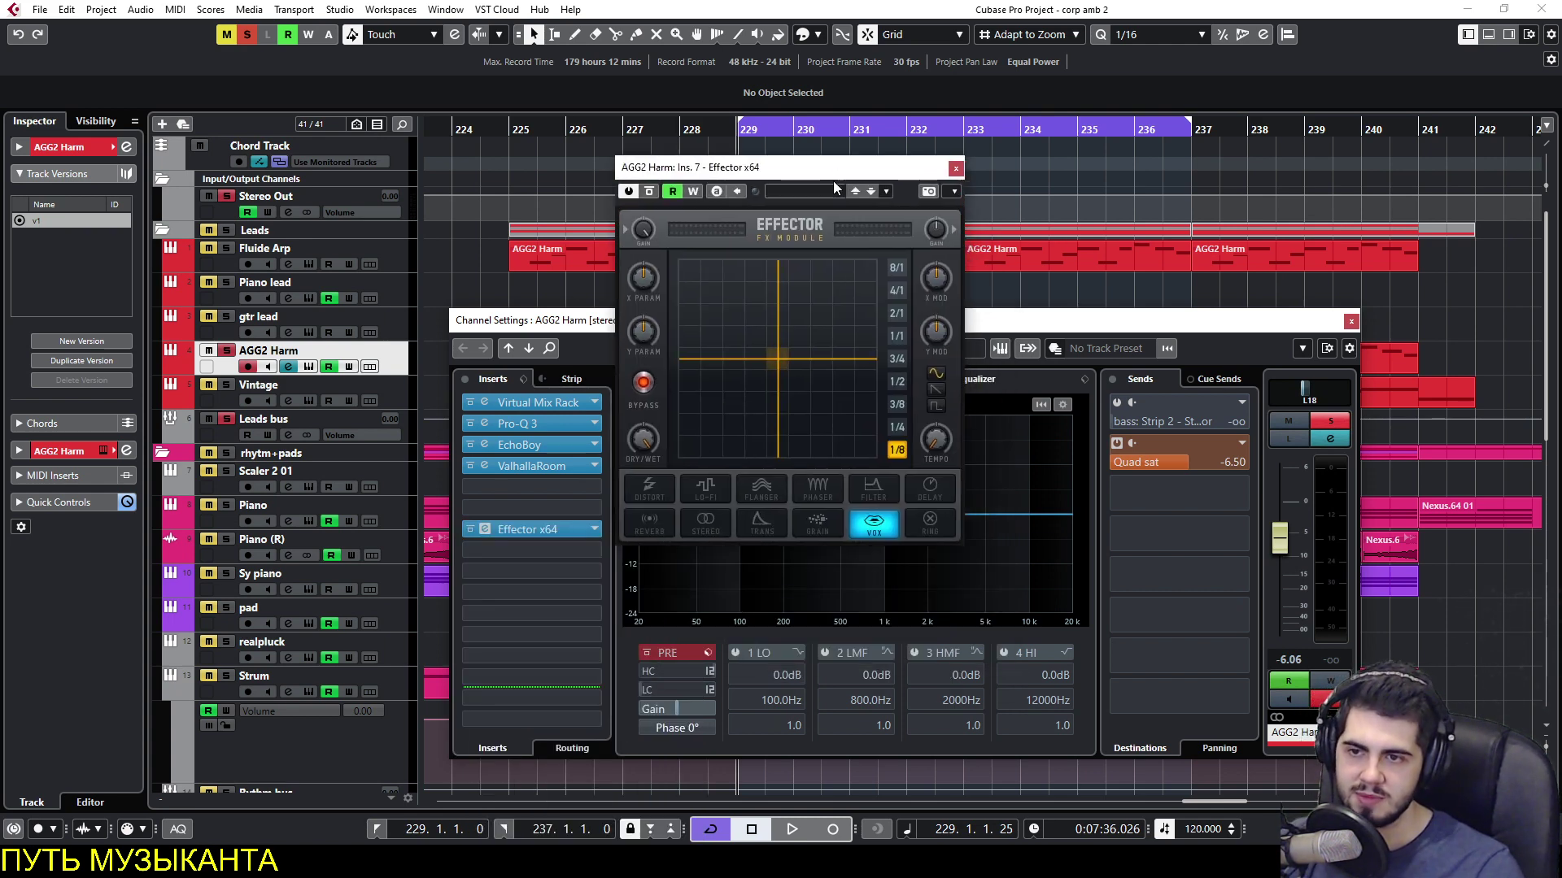
pyautogui.click(1351, 321)
# Switch Effector to the Distort effect and audition it during playback by moving the point on its XY pad.
pyautogui.press('space')
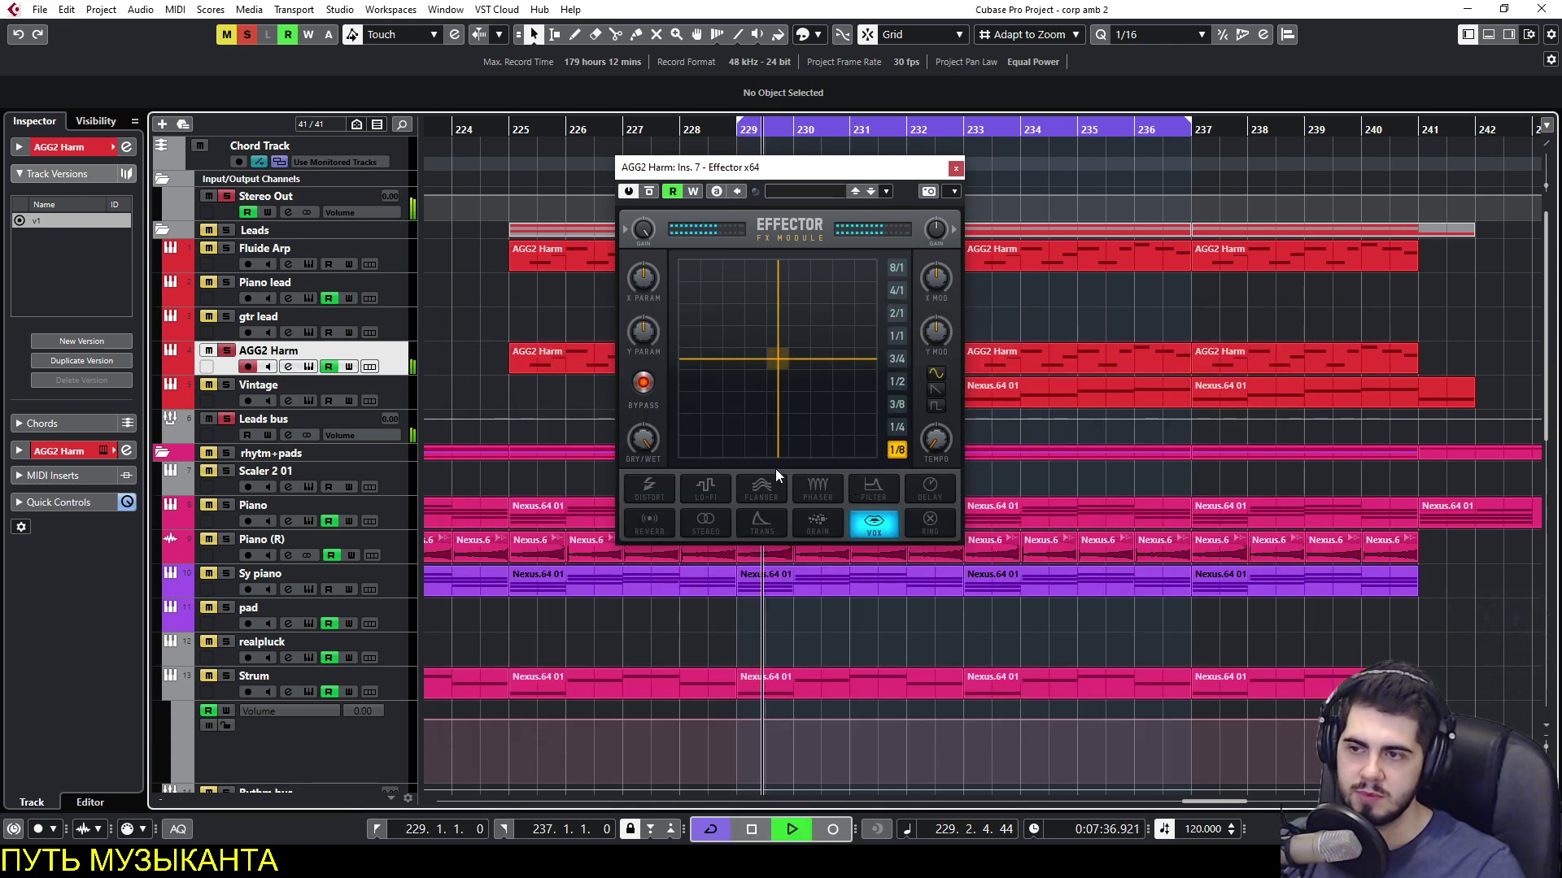
pyautogui.press('space')
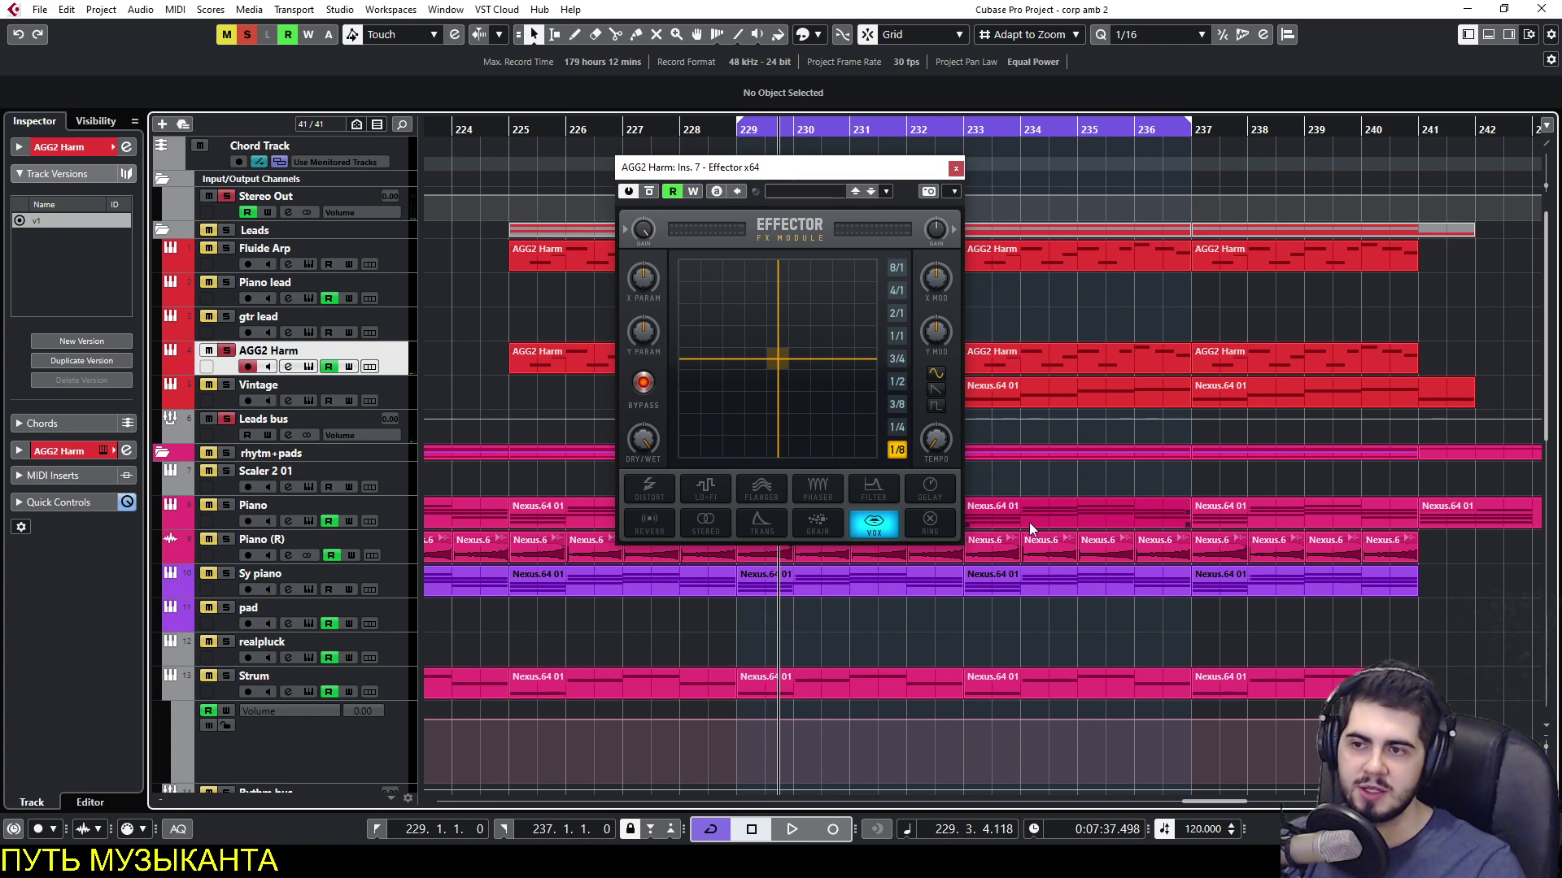
pyautogui.click(649, 486)
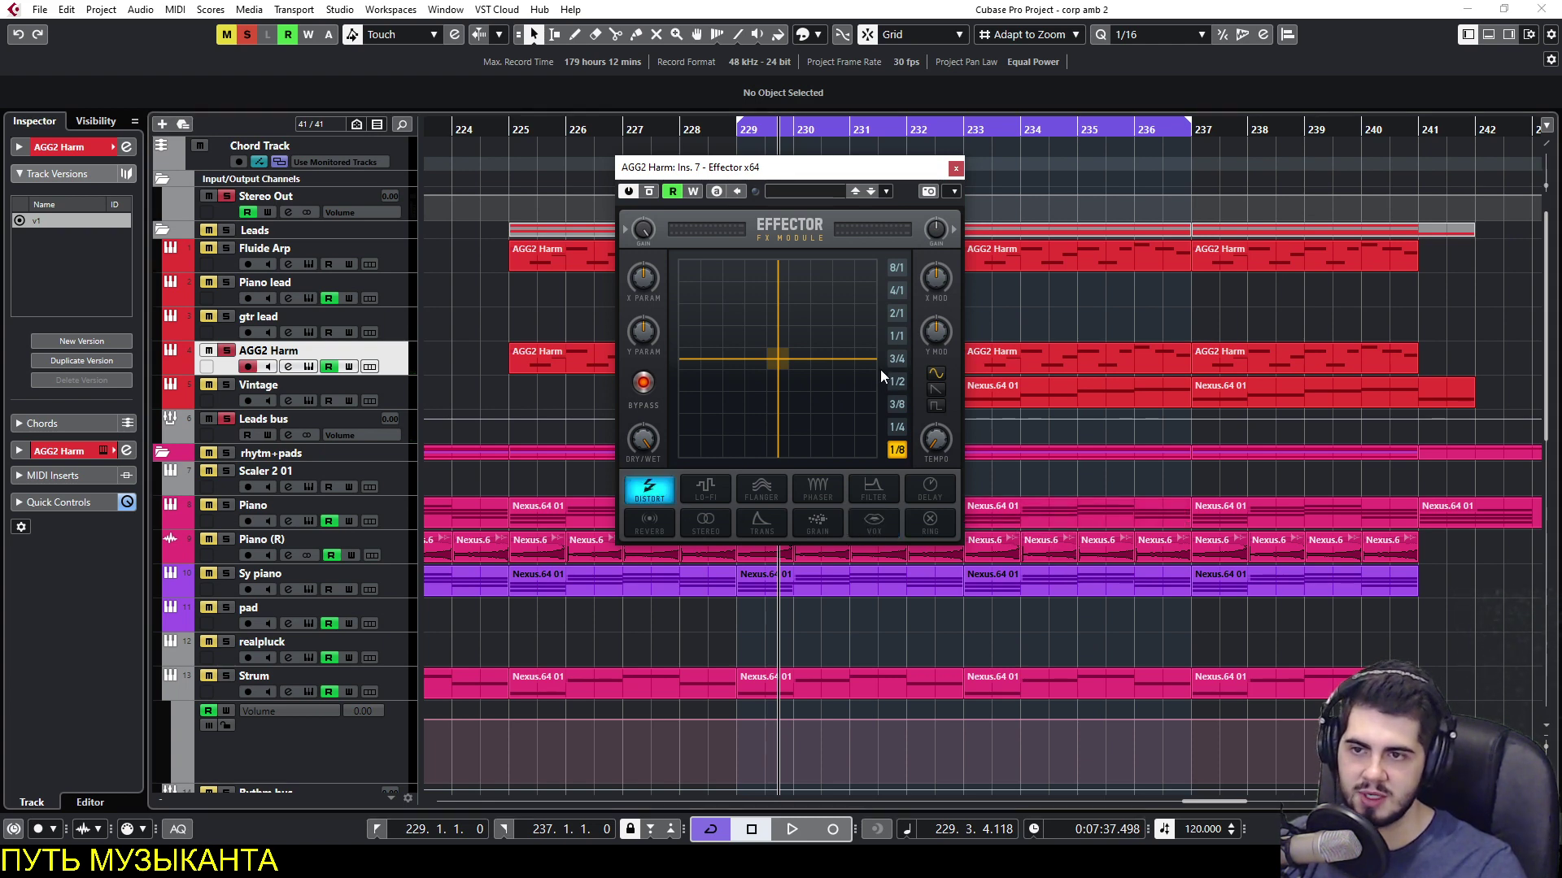
pyautogui.press('space')
pyautogui.moveTo(782, 353); pyautogui.dragTo(813, 376)
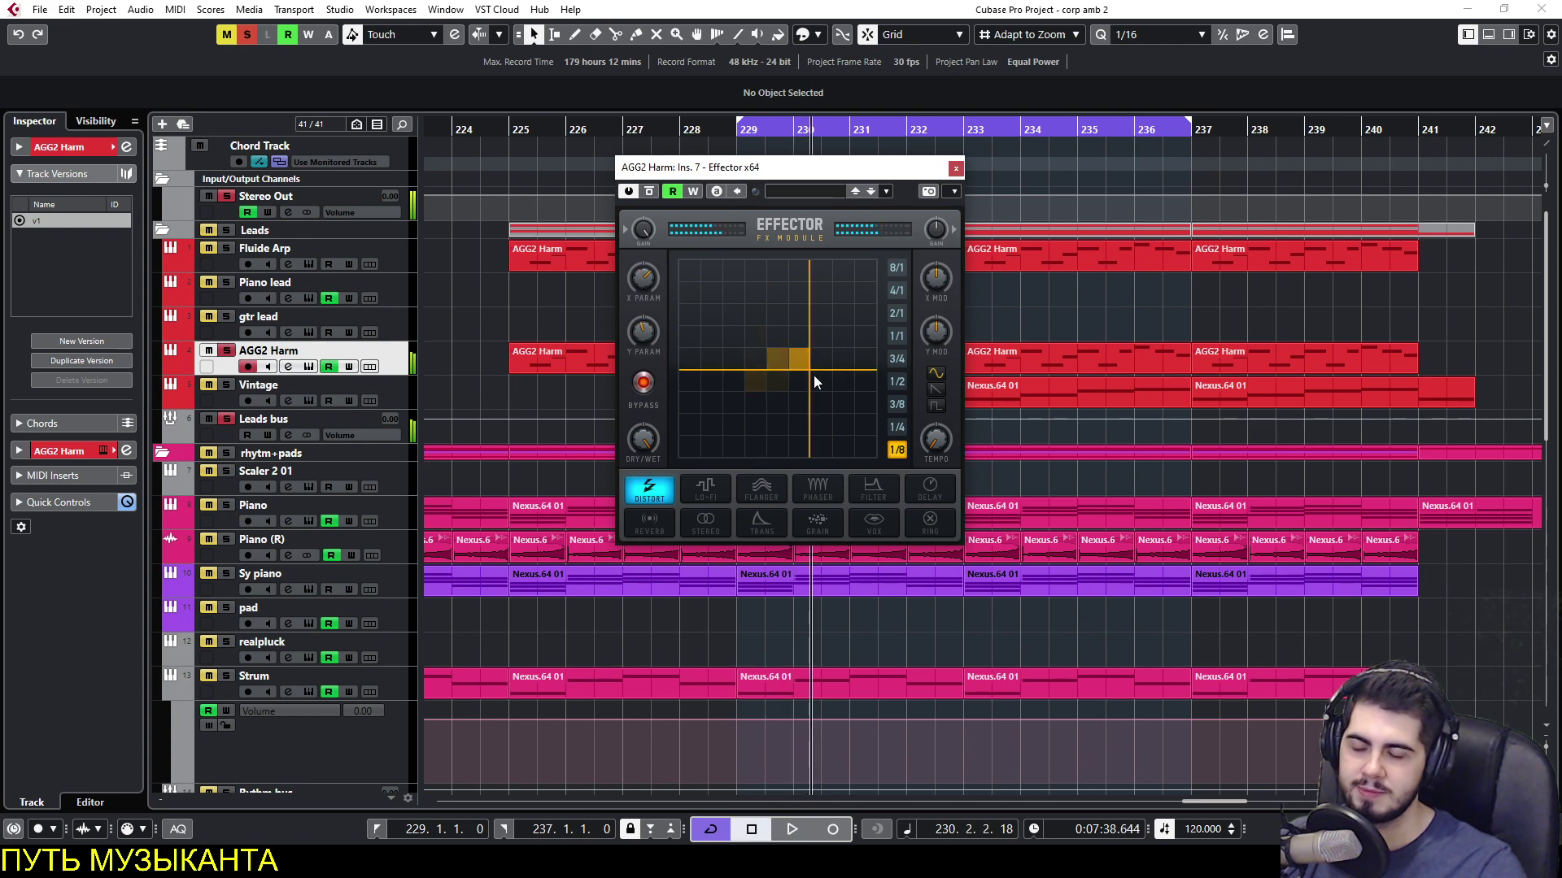
# Audition Effector's Lo-Fi effect by moving the XY pad point during playback, and select the sawtooth modulation shape.
pyautogui.click(706, 488)
pyautogui.press('space')
pyautogui.moveTo(802, 362)
pyautogui.mouseDown()
pyautogui.moveTo(730, 399)
pyautogui.moveTo(714, 444)
pyautogui.moveTo(773, 442)
pyautogui.moveTo(854, 307)
pyautogui.moveTo(932, 395)
pyautogui.moveTo(811, 340)
pyautogui.moveTo(861, 387)
pyautogui.moveTo(788, 358)
pyautogui.mouseUp()
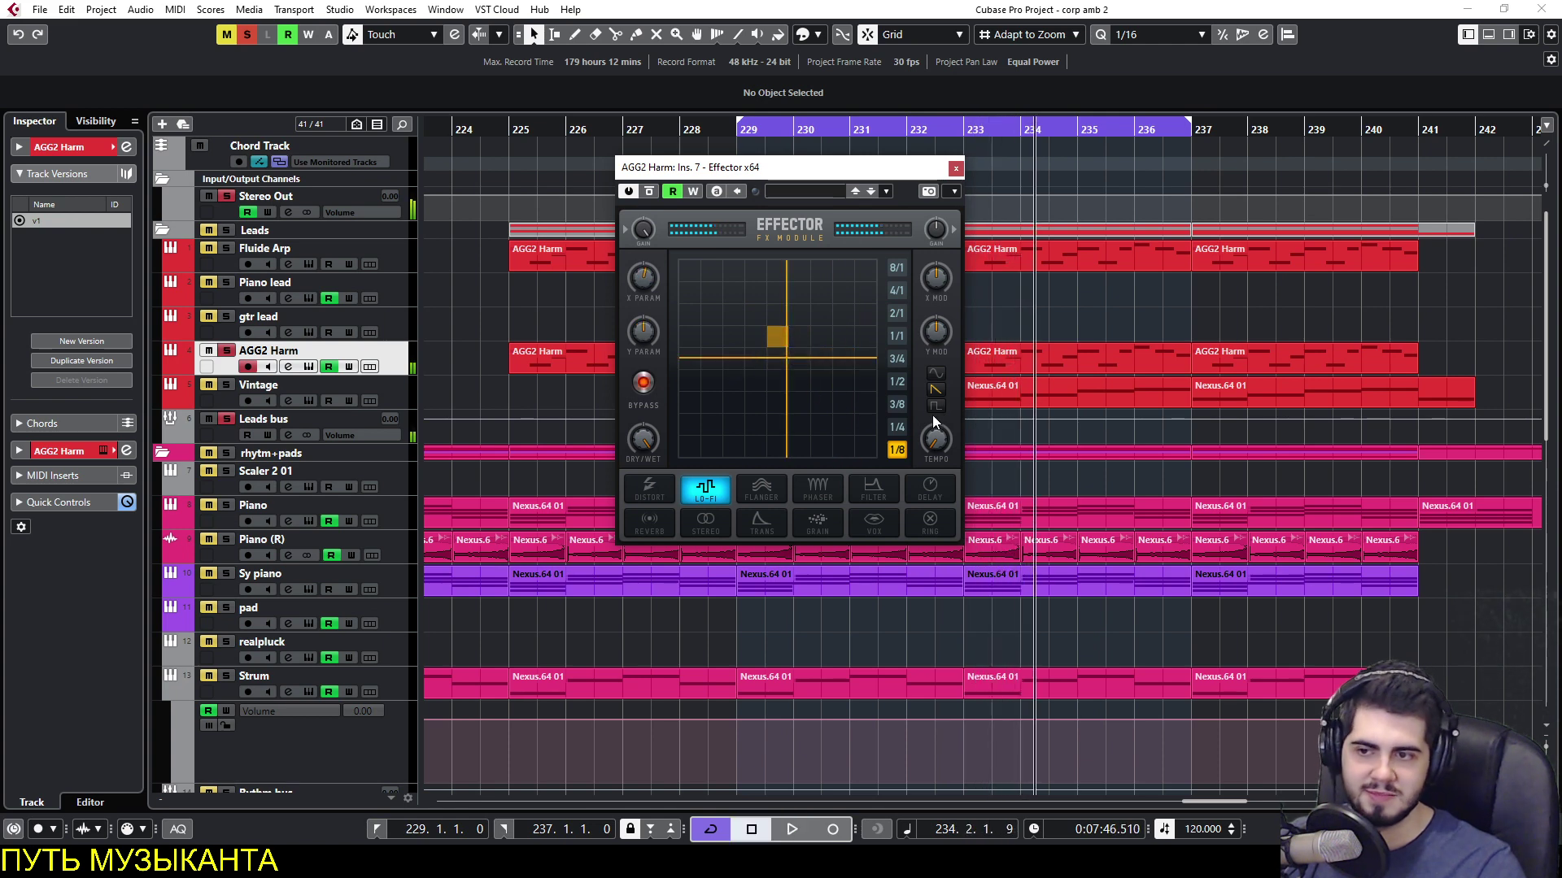
# Switch Effector to the Filter effect and sweep the XY pad point during playback.
pyautogui.click(883, 487)
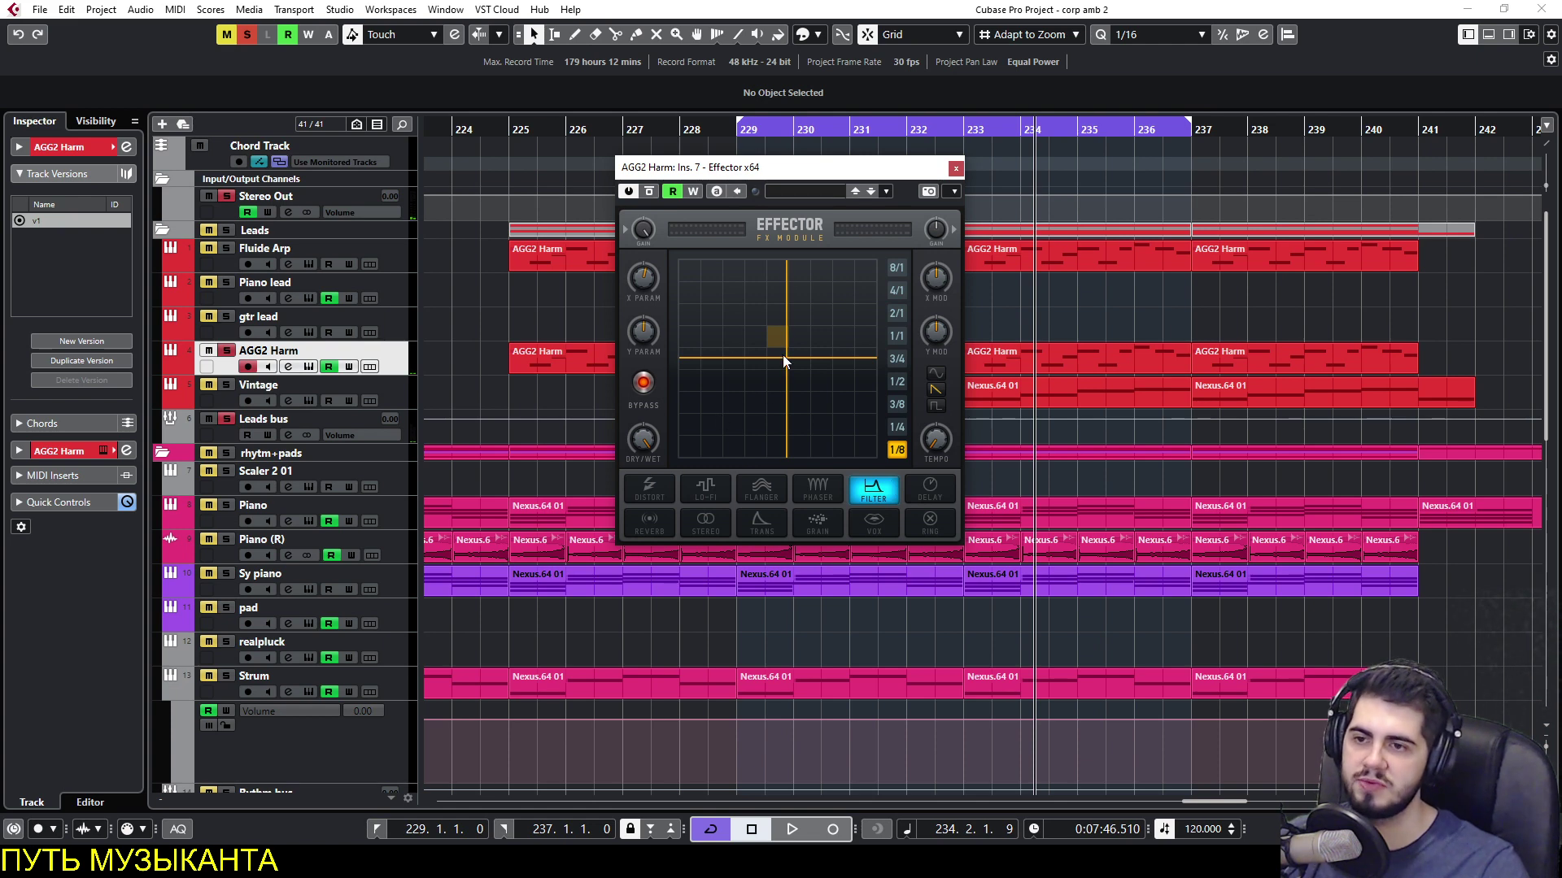
pyautogui.moveTo(785, 358)
pyautogui.mouseDown()
pyautogui.moveTo(784, 373)
pyautogui.moveTo(782, 345)
pyautogui.mouseUp()
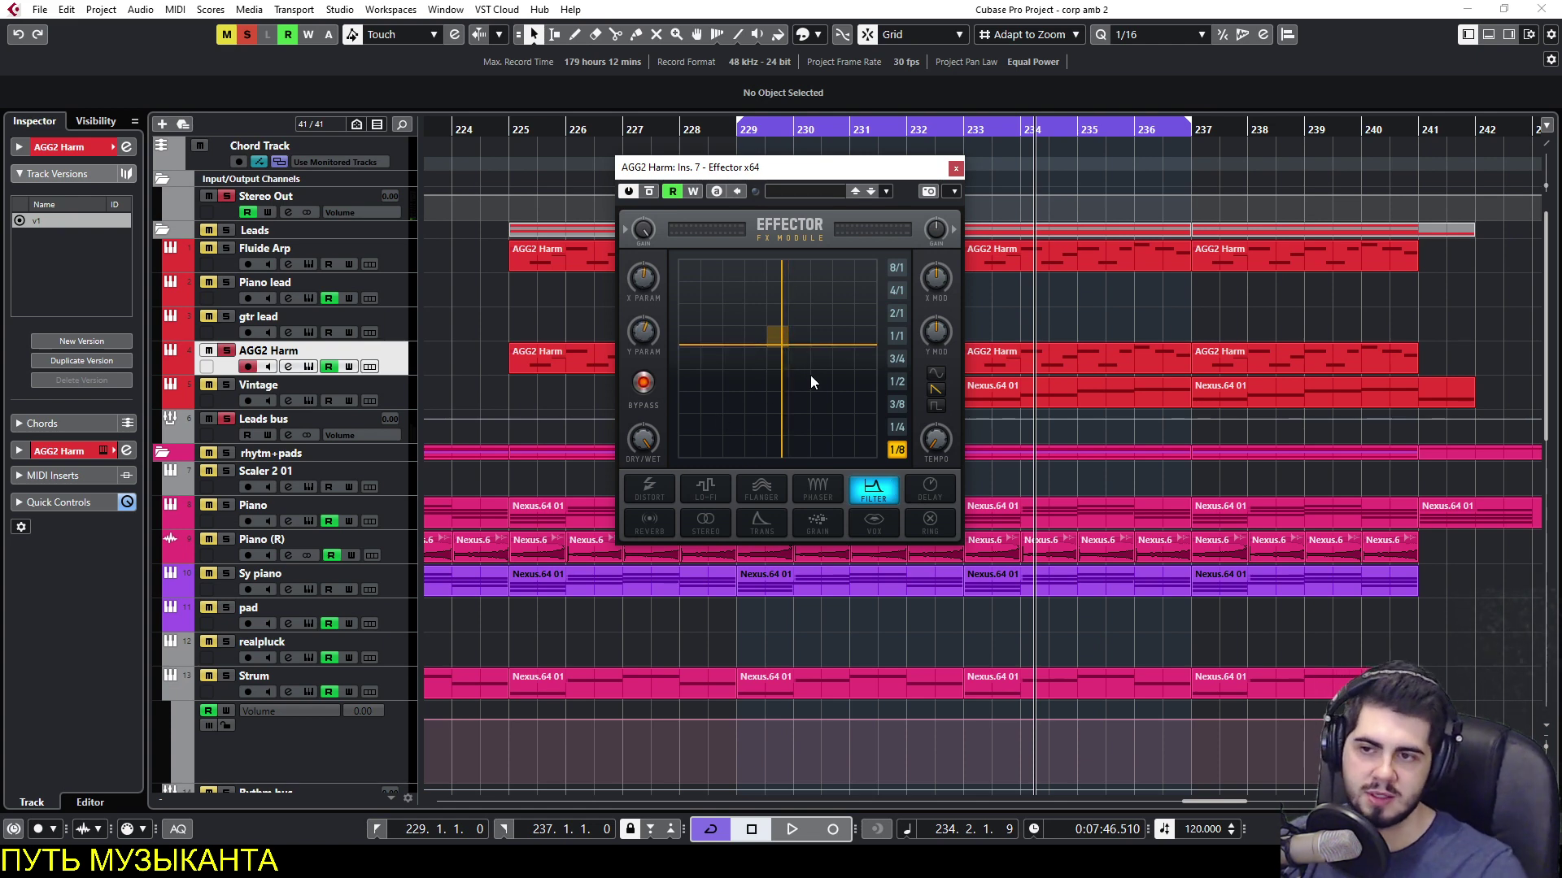
pyautogui.moveTo(827, 191); pyautogui.dragTo(818, 189)
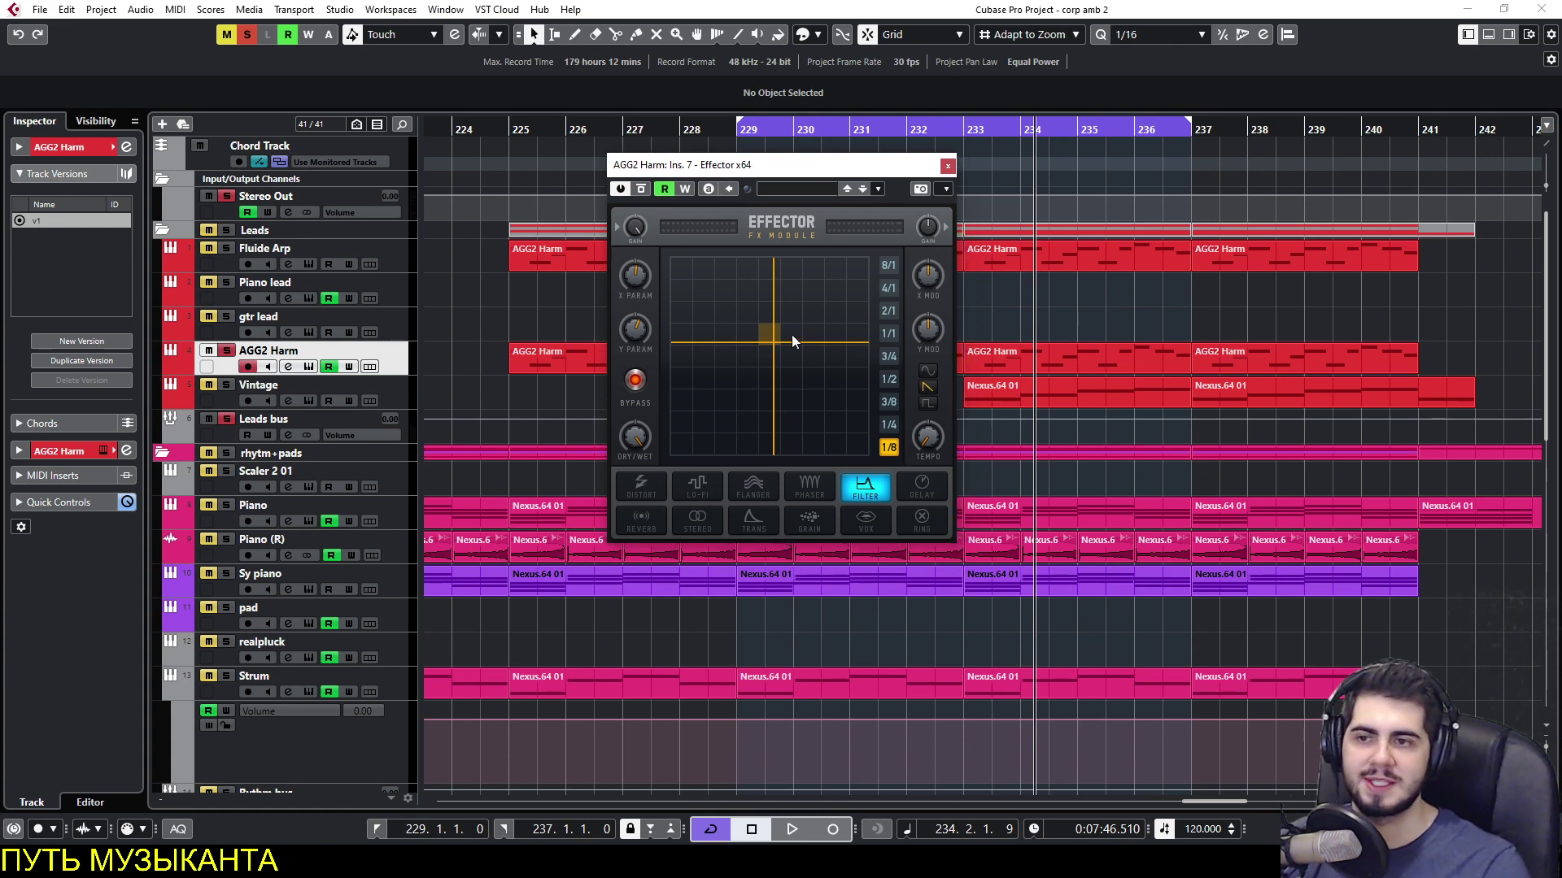
pyautogui.press('space')
pyautogui.moveTo(760, 350); pyautogui.dragTo(791, 369)
pyautogui.press('e')
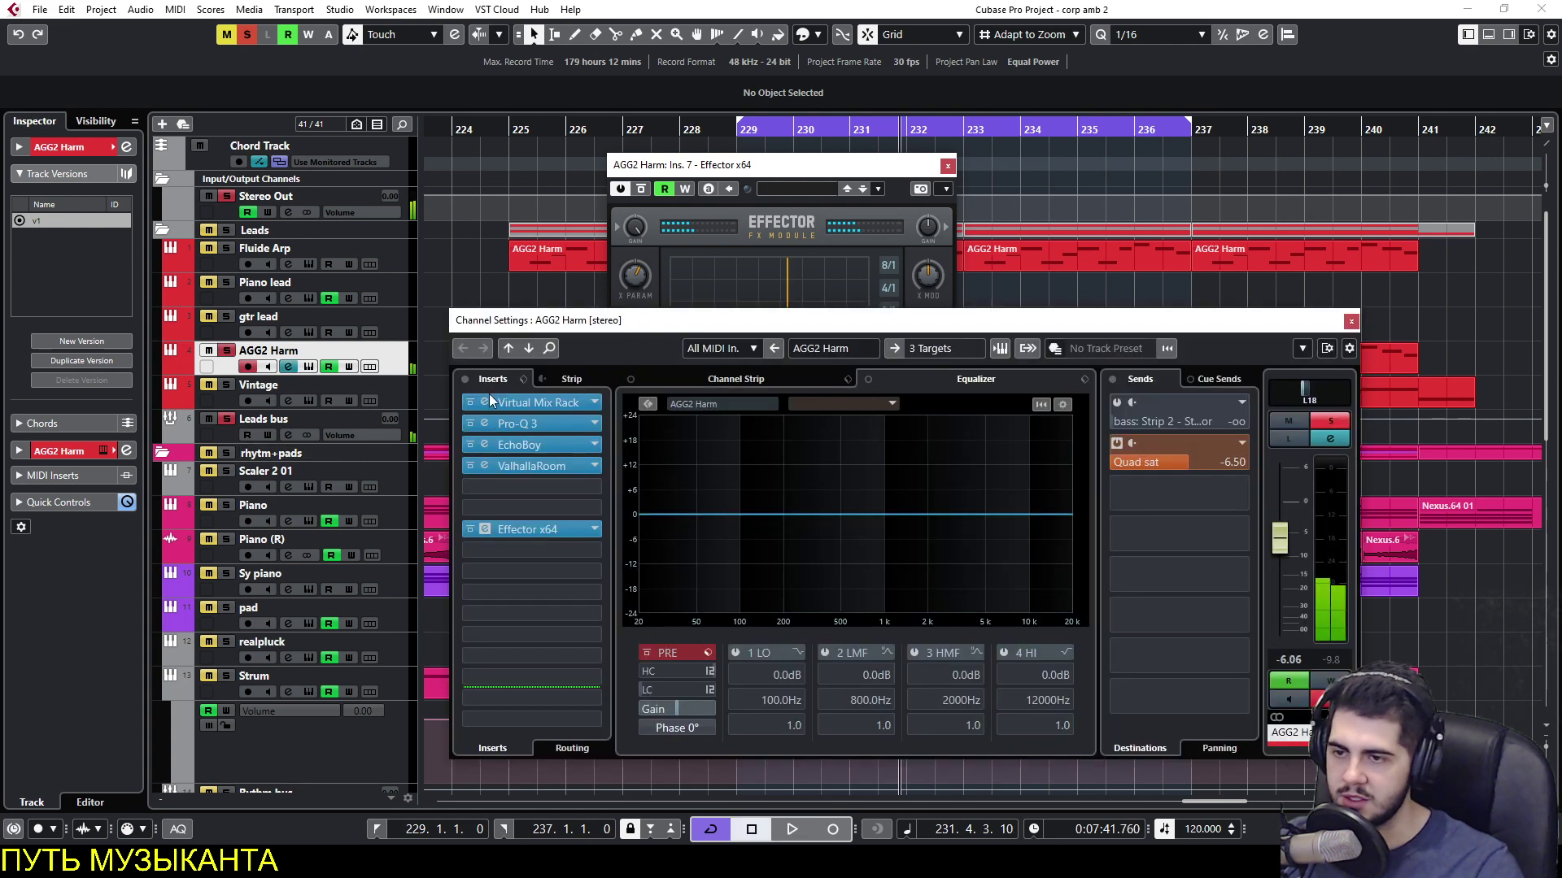
pyautogui.click(555, 550)
pyautogui.write('mor')
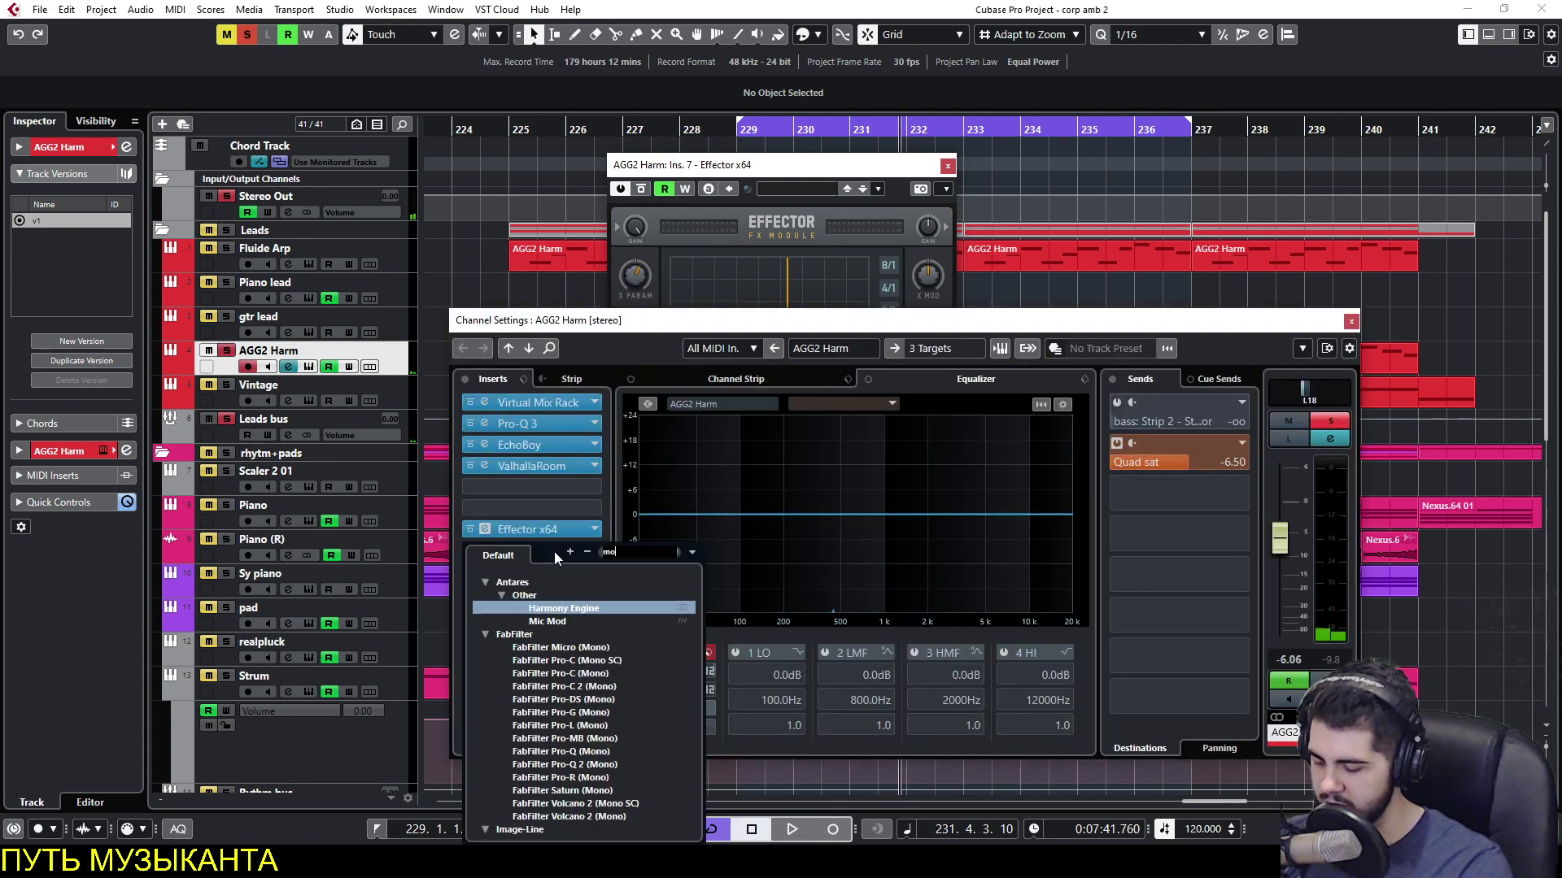
pyautogui.click(574, 606)
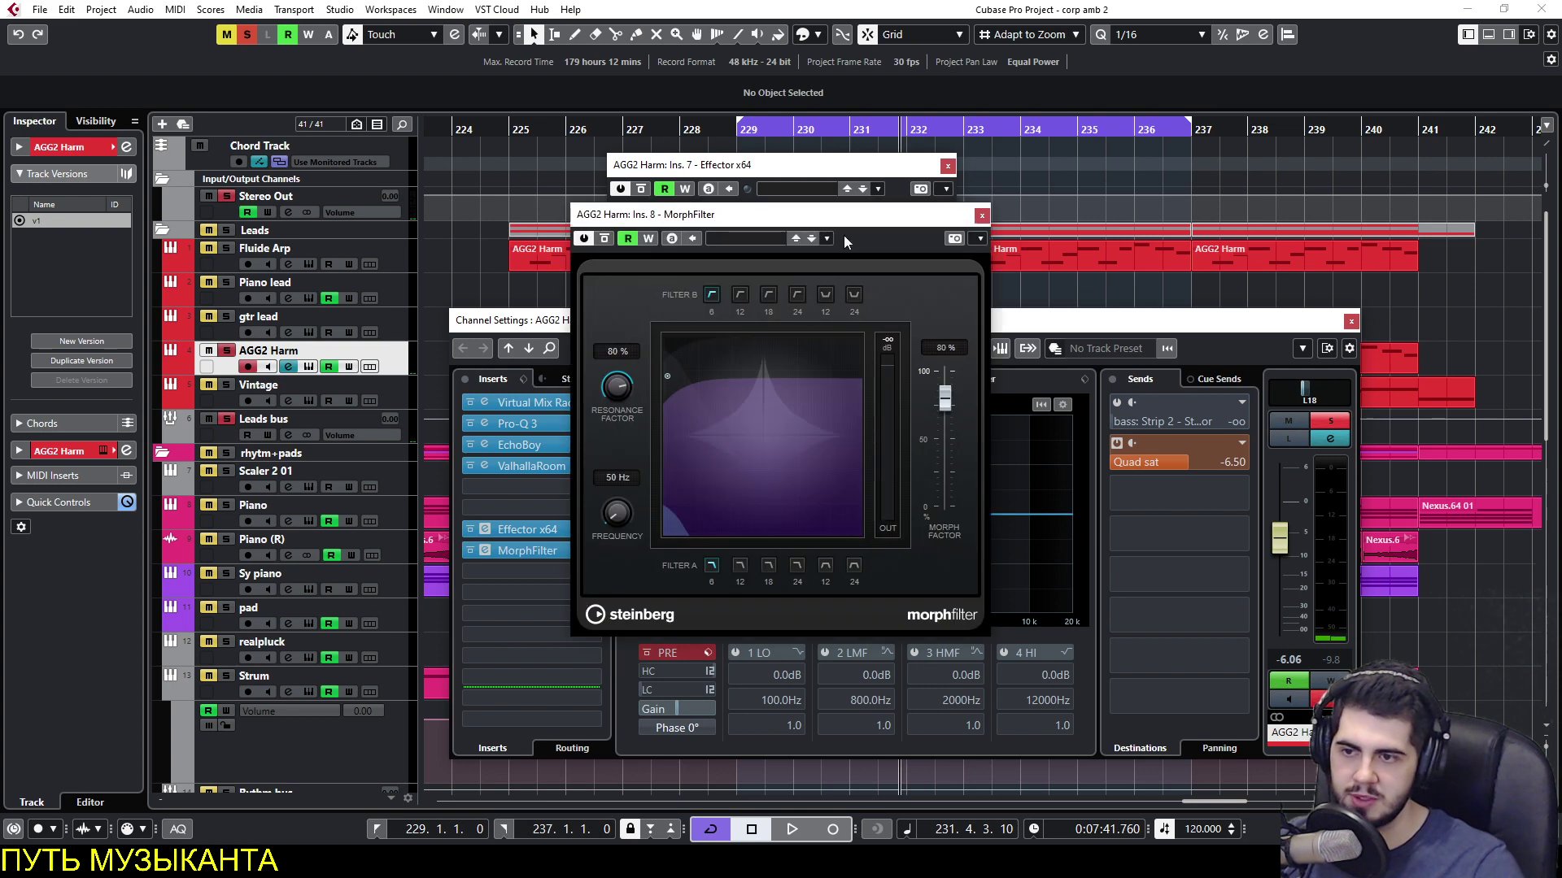
# Place the Effector and MorphFilter windows side by side with the channel settings closed, and bypass Effector.
pyautogui.moveTo(903, 225); pyautogui.dragTo(1301, 162)
pyautogui.moveTo(1138, 320); pyautogui.dragTo(724, 364)
pyautogui.click(945, 364)
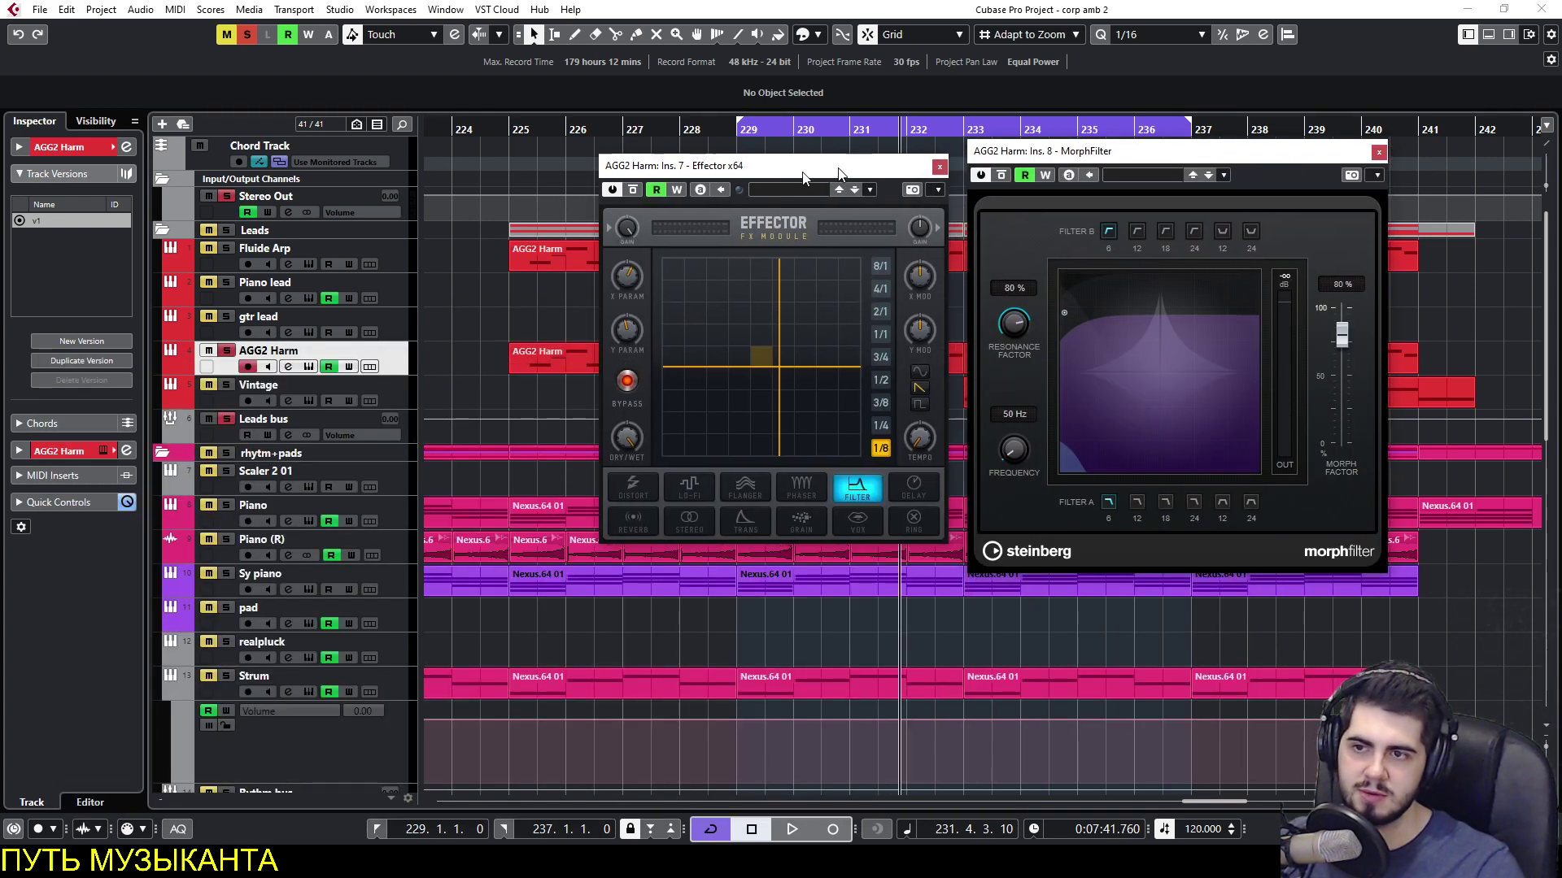
pyautogui.moveTo(781, 164); pyautogui.dragTo(549, 174)
pyautogui.moveTo(1096, 151); pyautogui.dragTo(968, 138)
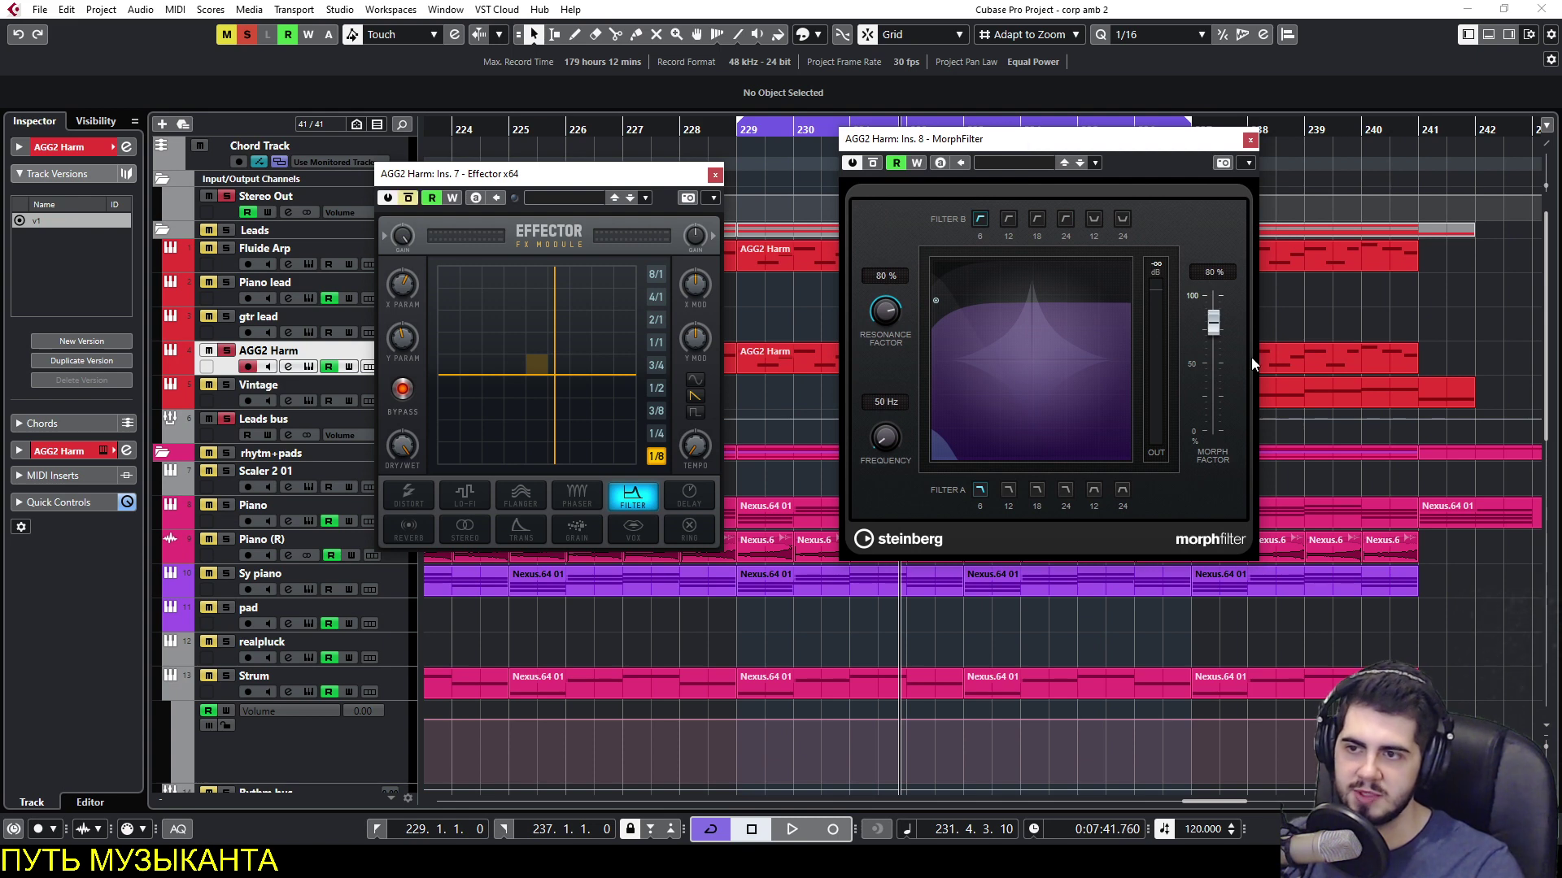
# During playback, move MorphFilter's point to about 452 Hz with a morph factor of about 63%, and close the plug-in.
pyautogui.press('space')
pyautogui.moveTo(935, 301); pyautogui.dragTo(1027, 334)
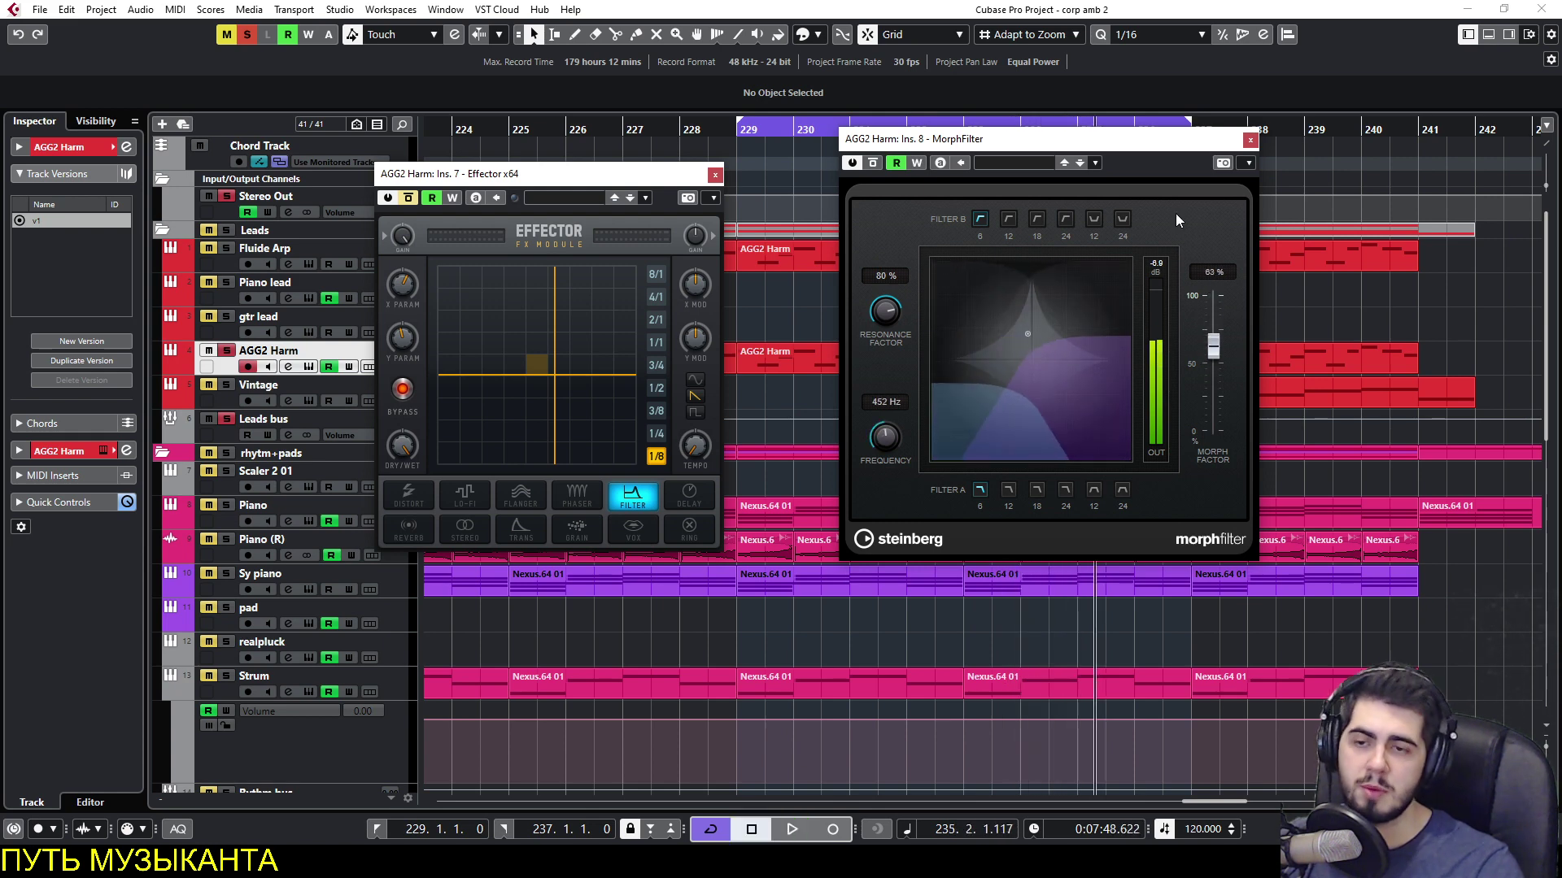
pyautogui.click(1250, 140)
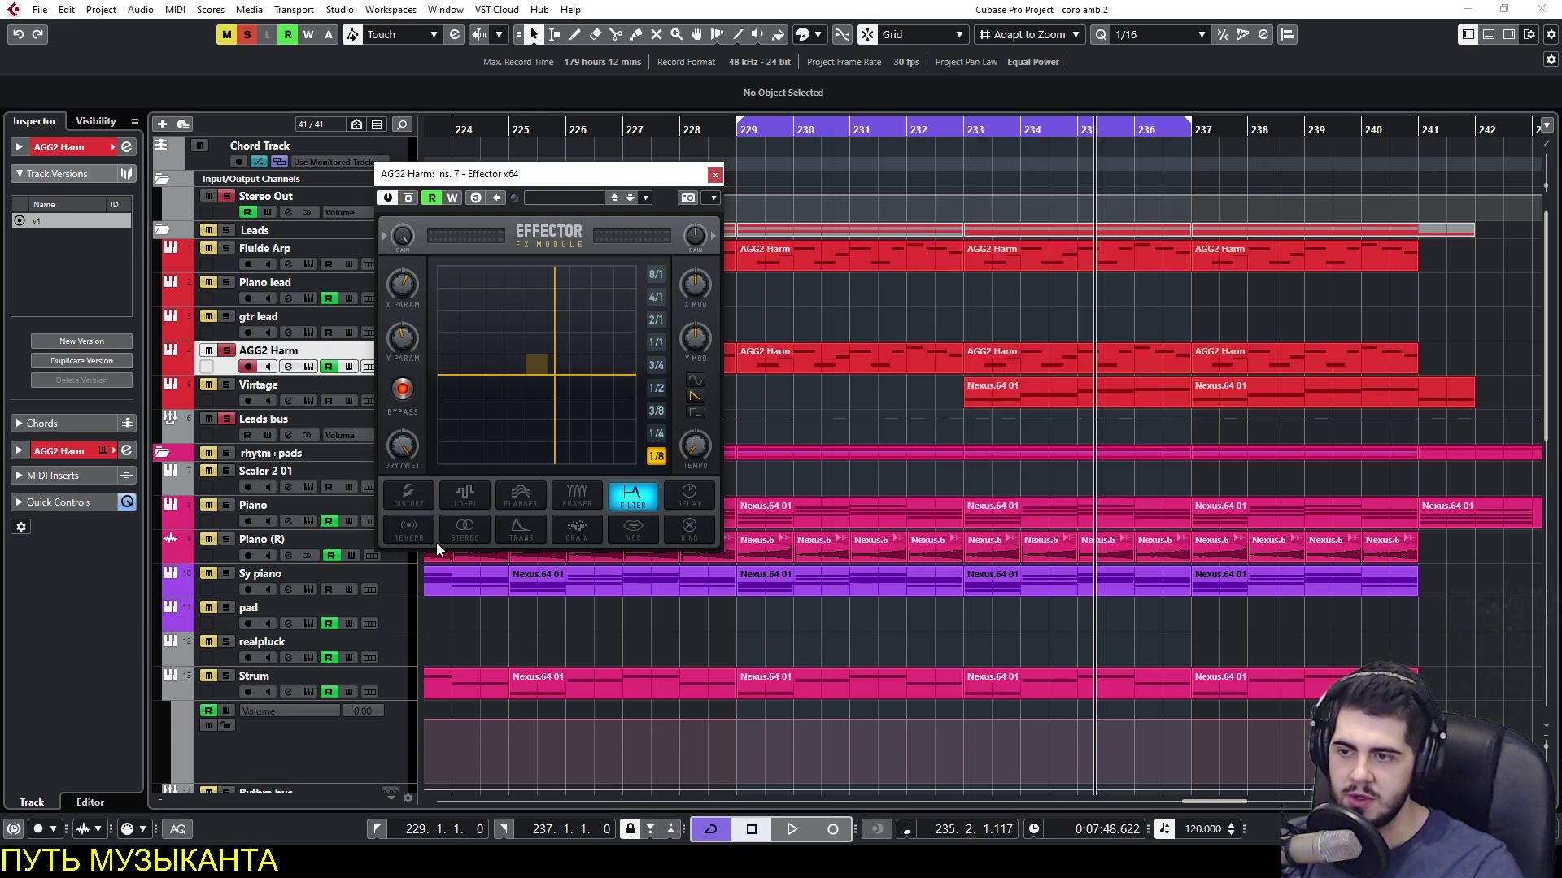
# Switch Effector to the Stereo effect and audition it during playback by moving the XY pad point to the corner and back near the centre.
pyautogui.click(466, 531)
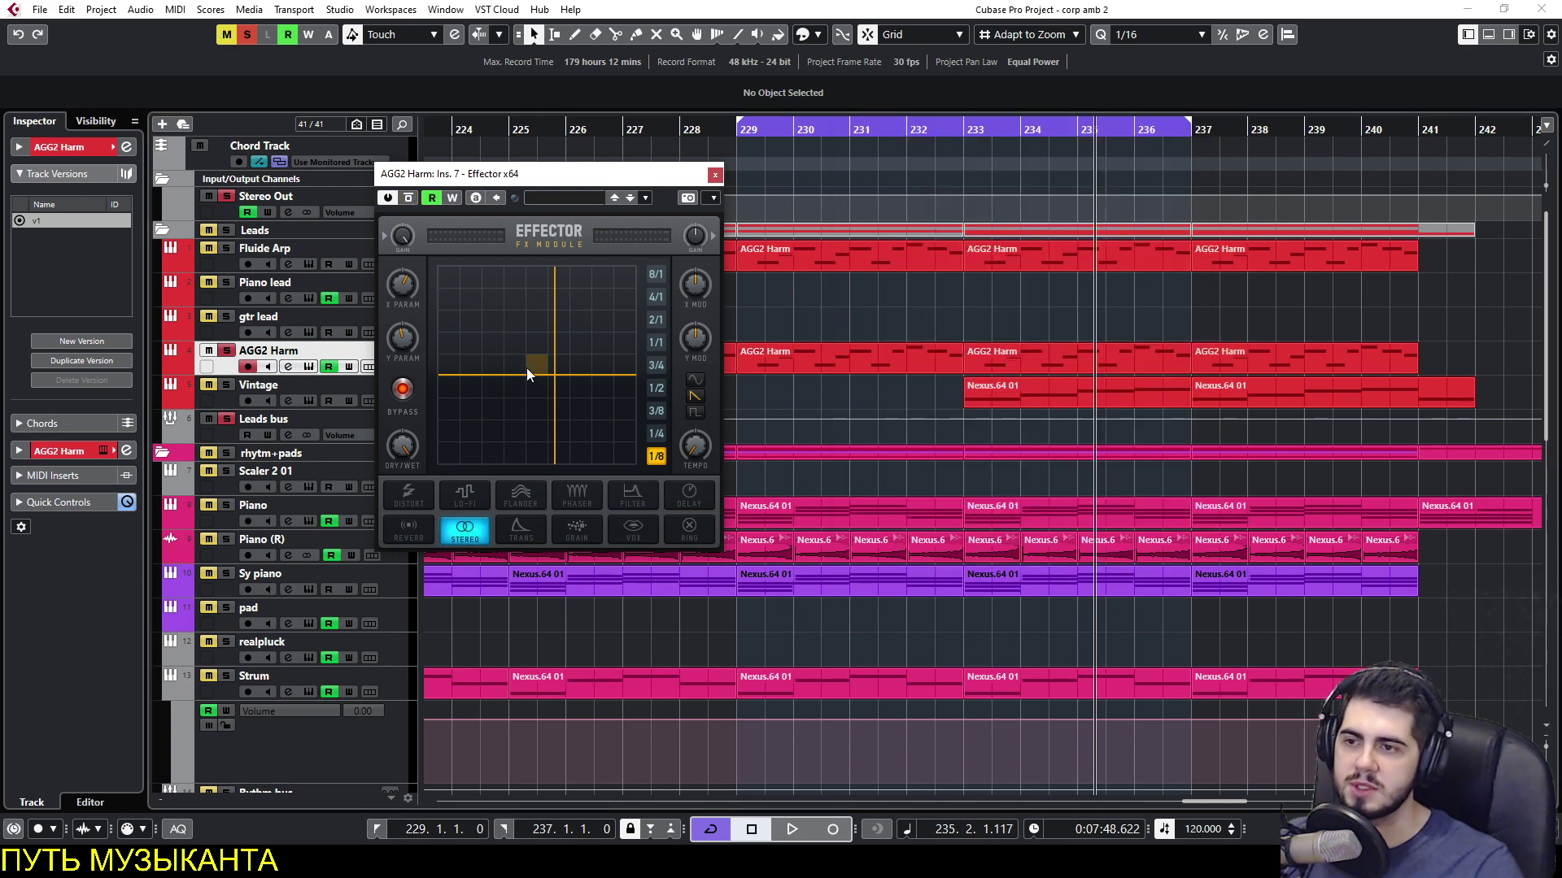
pyautogui.press('space')
pyautogui.moveTo(527, 373); pyautogui.dragTo(691, 247)
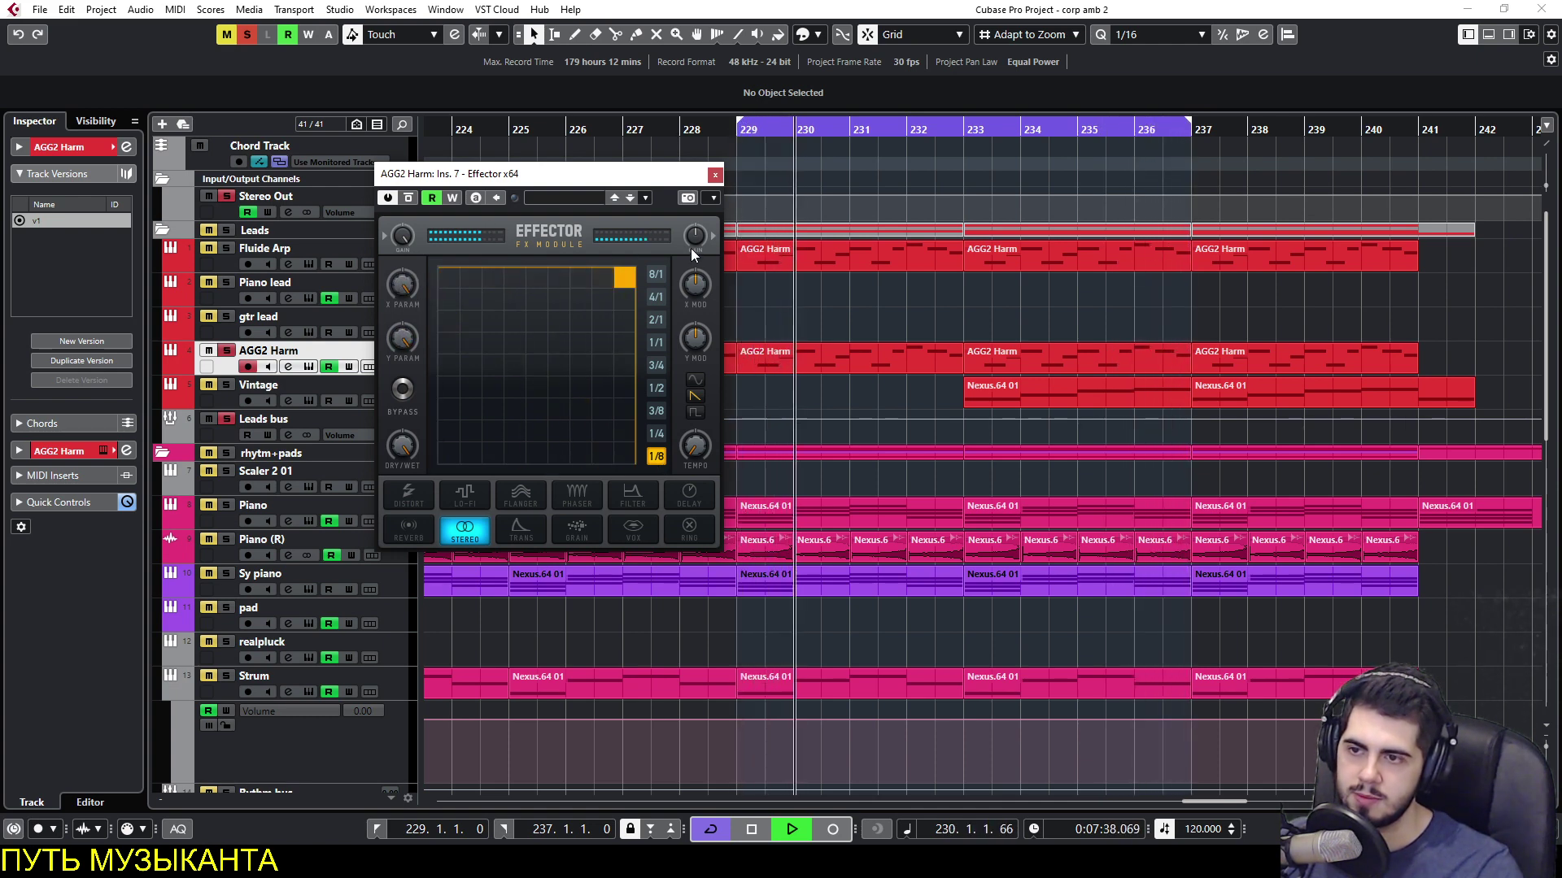
pyautogui.moveTo(536, 388); pyautogui.dragTo(542, 373)
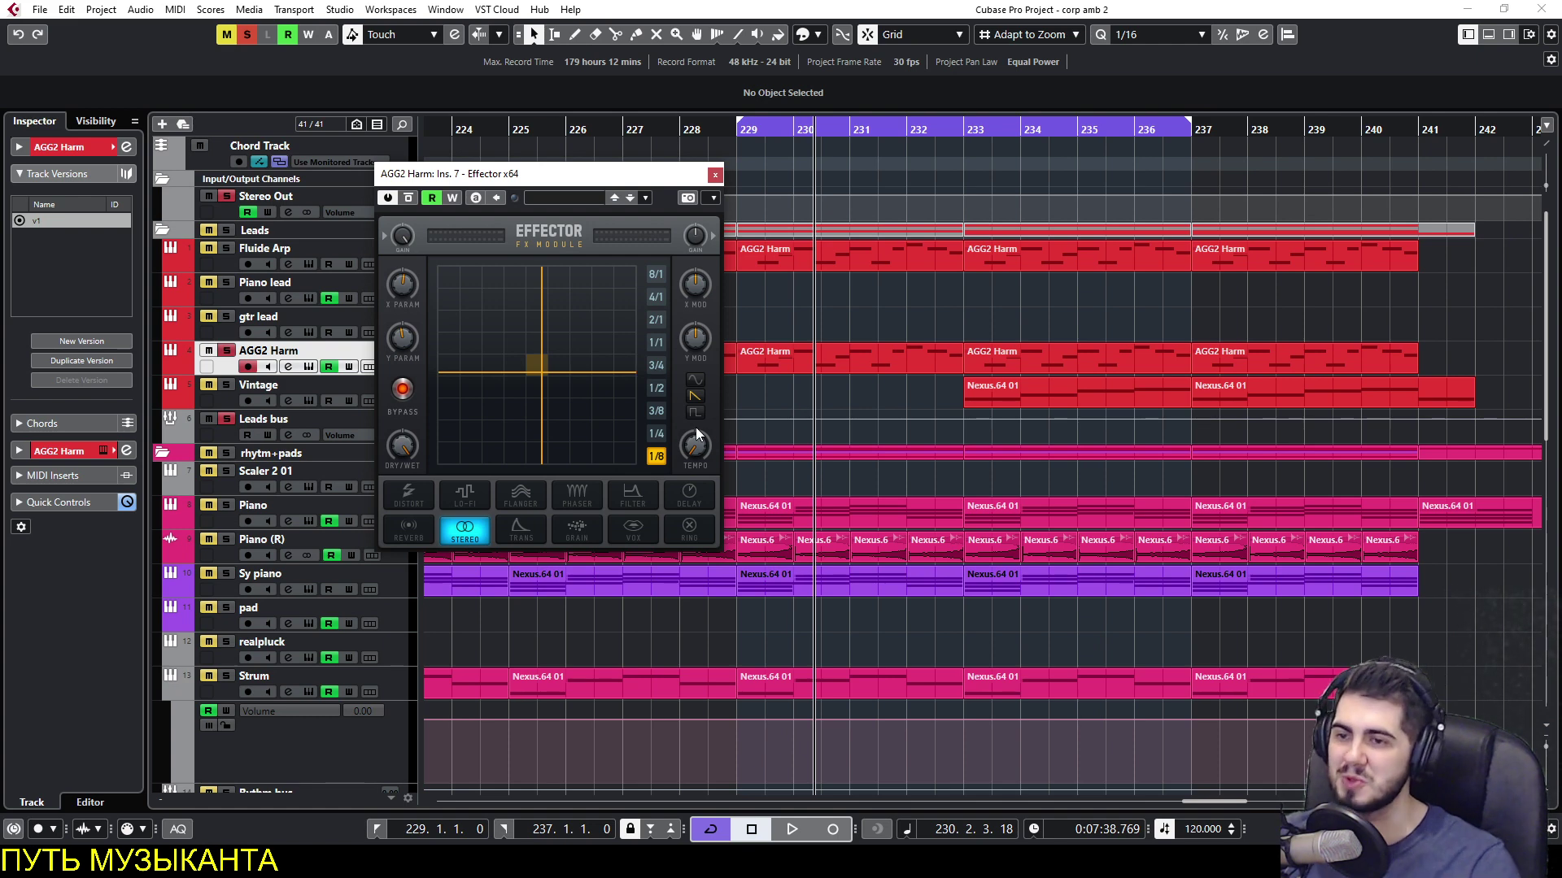
# Switch Effector to the Grain effect, audition it with the XY pad point during playback, and close the plug-in.
pyautogui.click(576, 529)
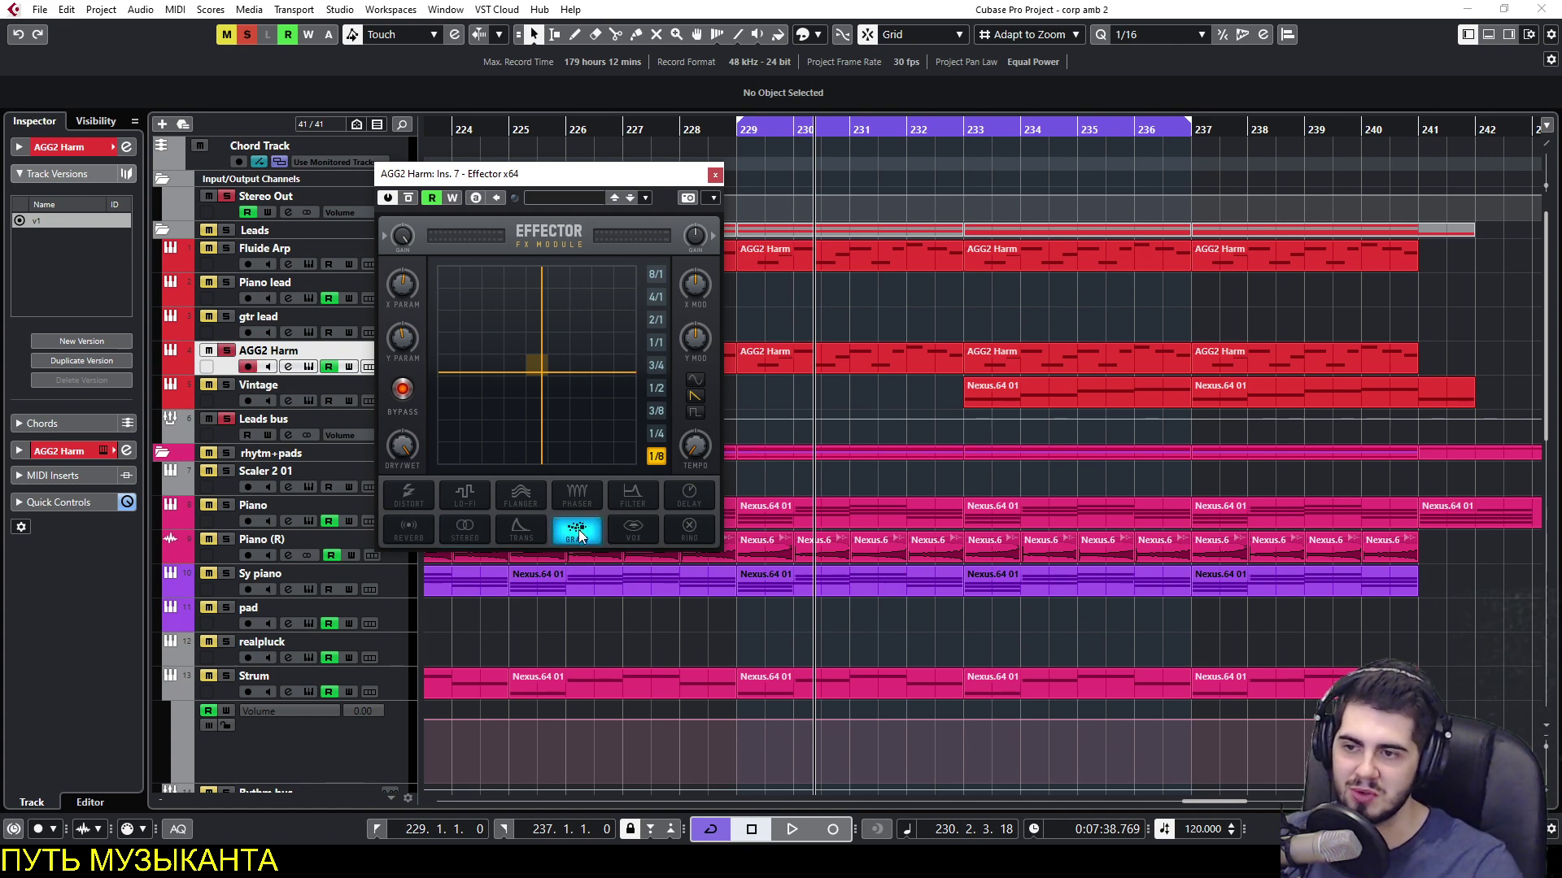
pyautogui.press('space')
pyautogui.click(543, 365)
pyautogui.moveTo(544, 364)
pyautogui.mouseDown()
pyautogui.moveTo(549, 298)
pyautogui.moveTo(558, 389)
pyautogui.mouseUp()
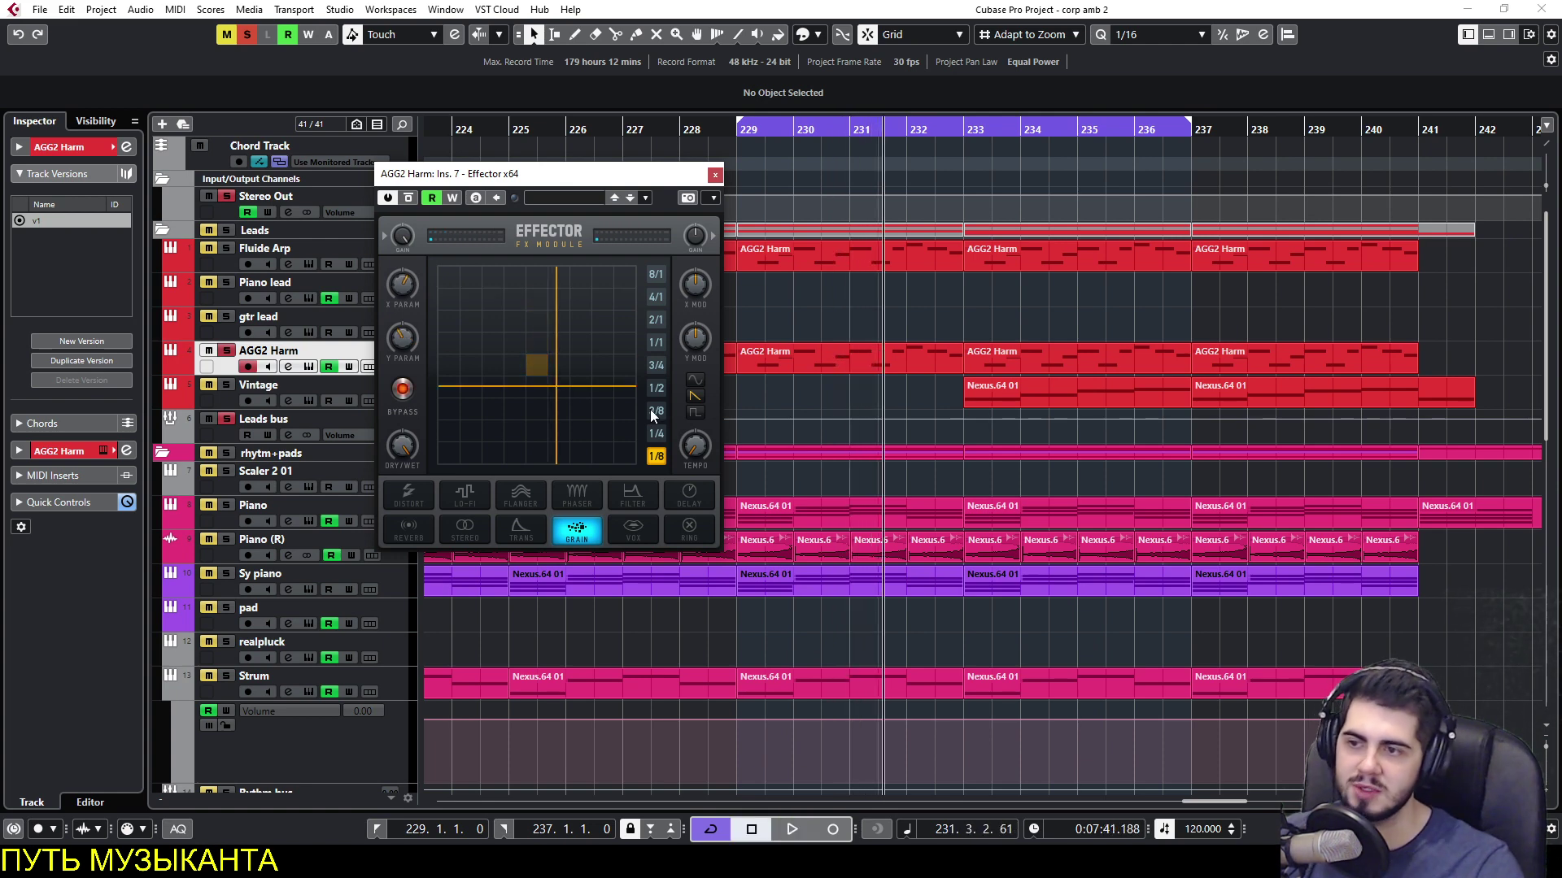
pyautogui.click(713, 175)
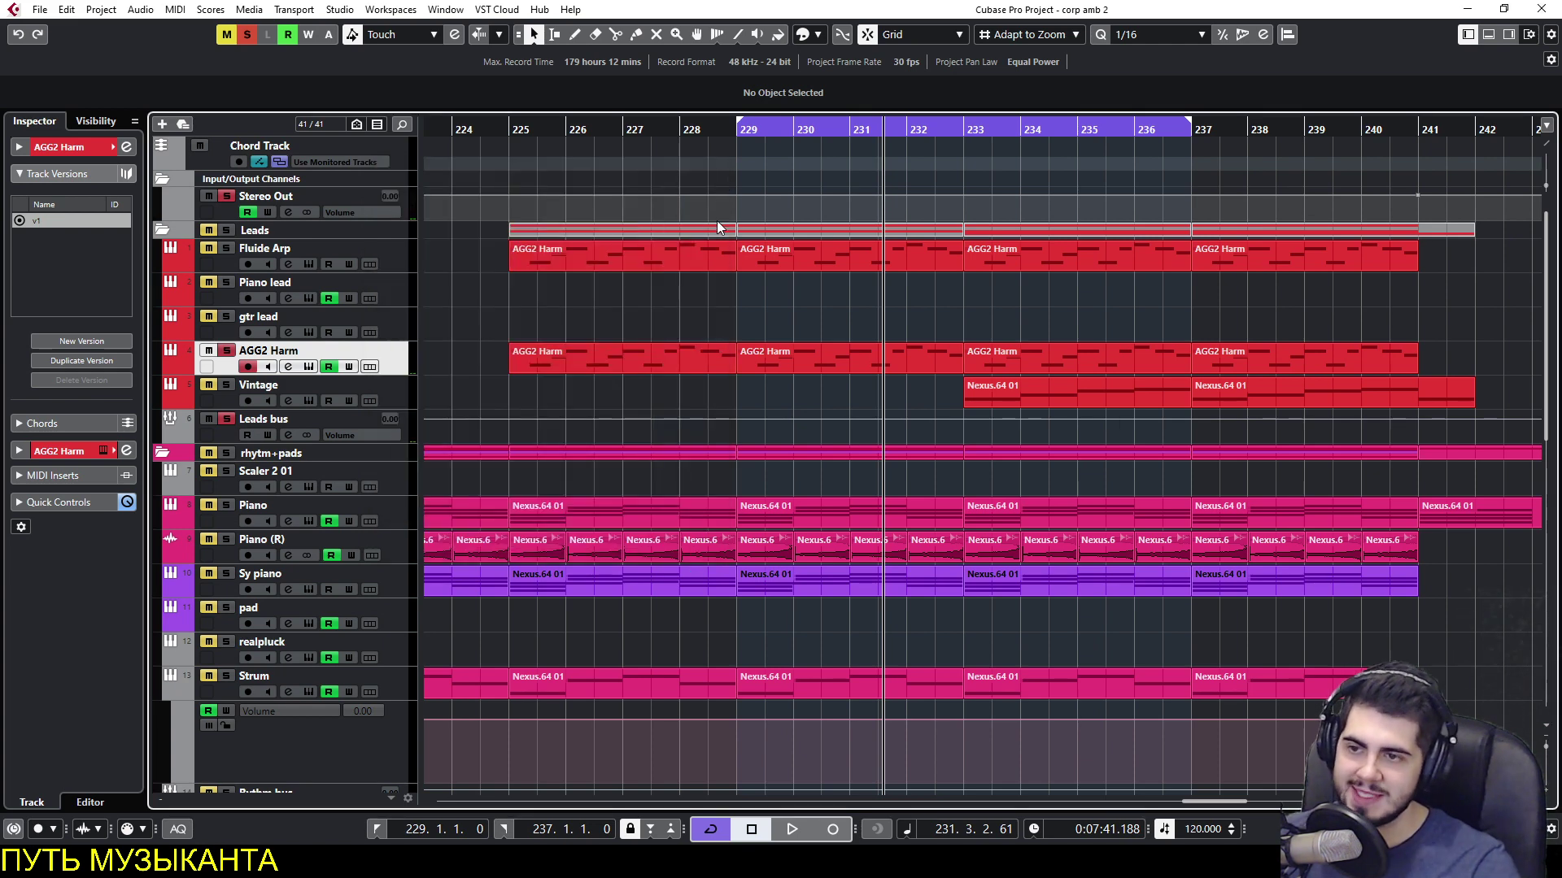